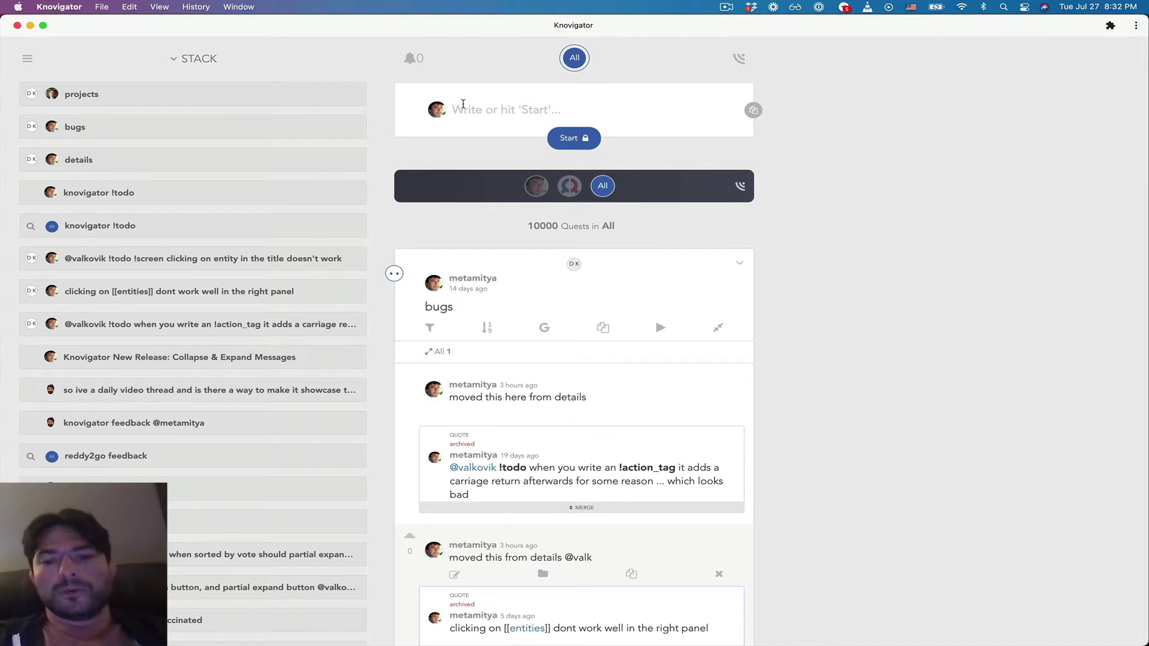
- Start a new quest titled "project management with ranked quests demo"
{"action": "type", "text": "proje"}
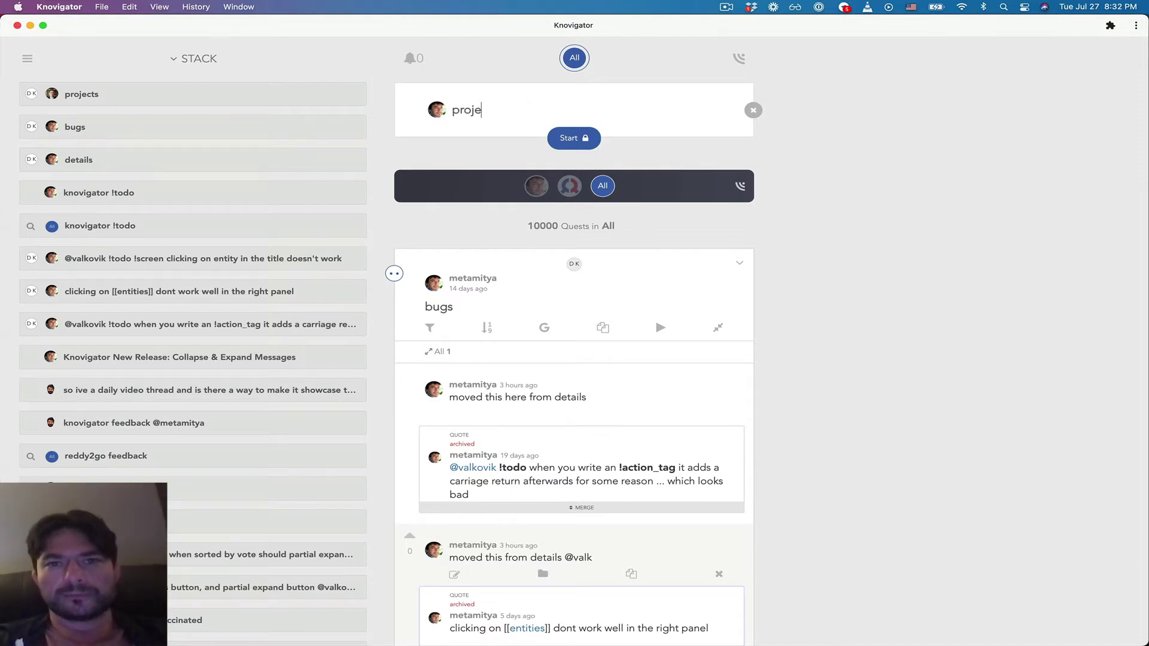
{"action": "type", "text": "ct management with ranked ques"}
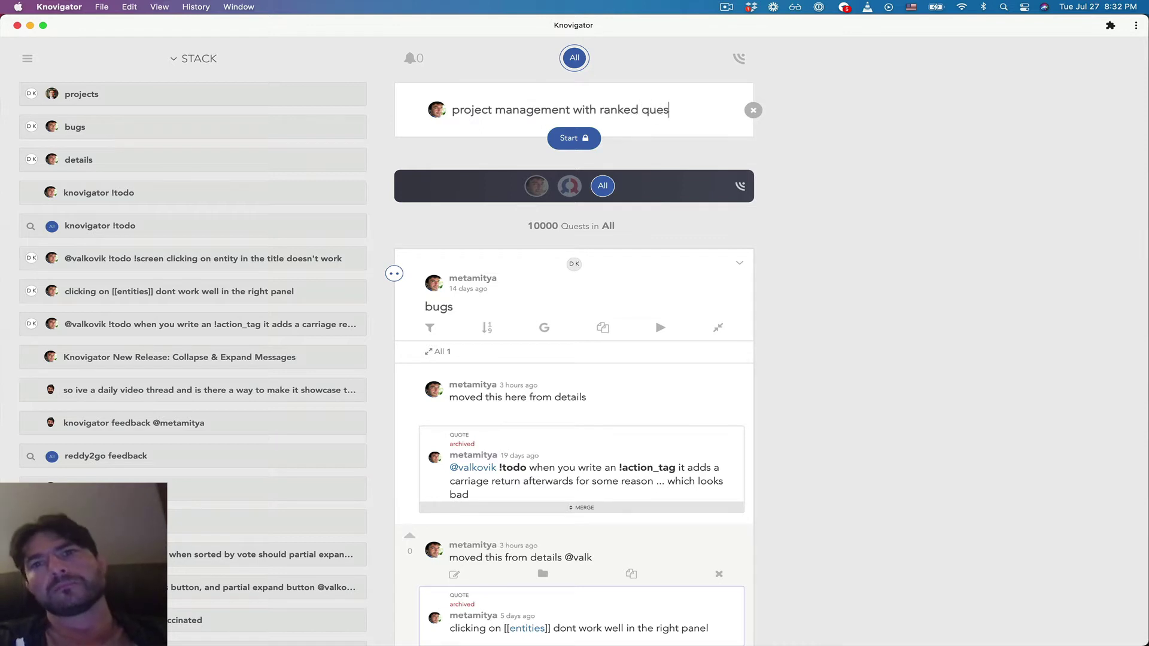
{"action": "type", "text": "ts demo"}
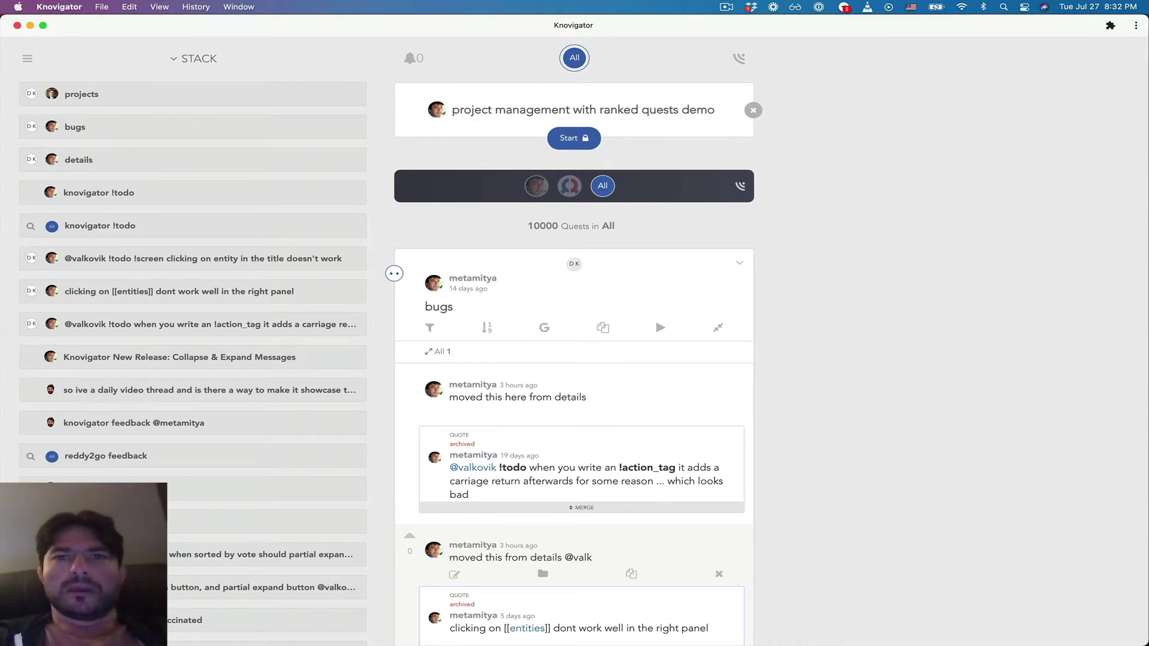
{"action": "key", "text": "Return"}
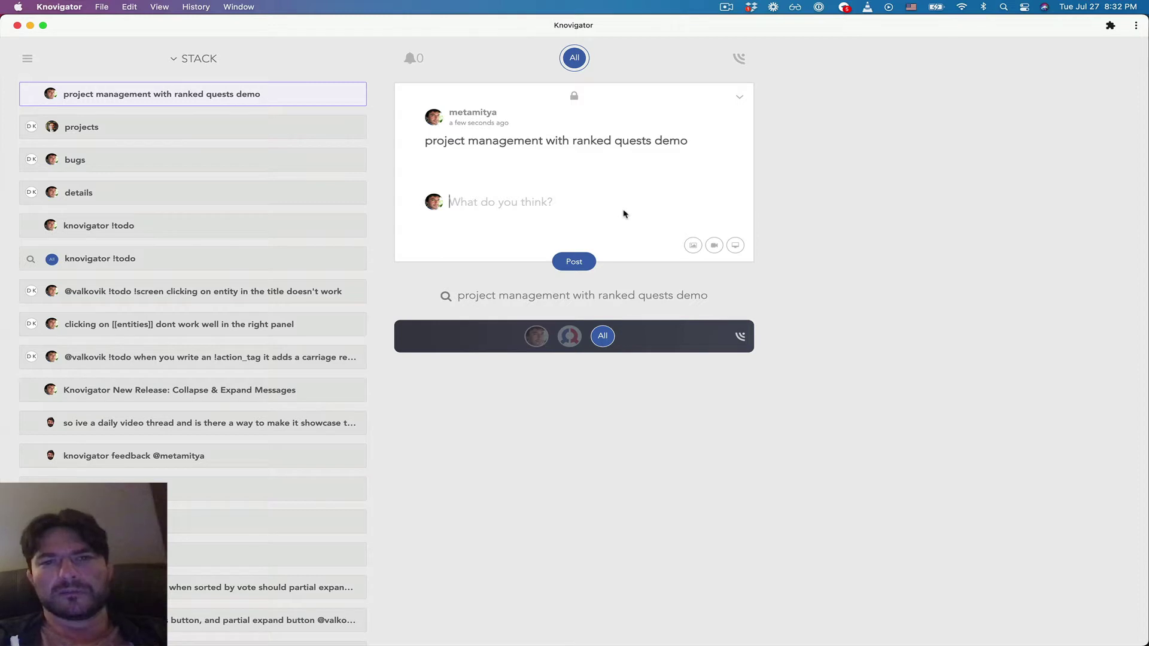
- Post four separate messages in the new quest: "one", "two", "three" and "four"
{"action": "type", "text": "one"}
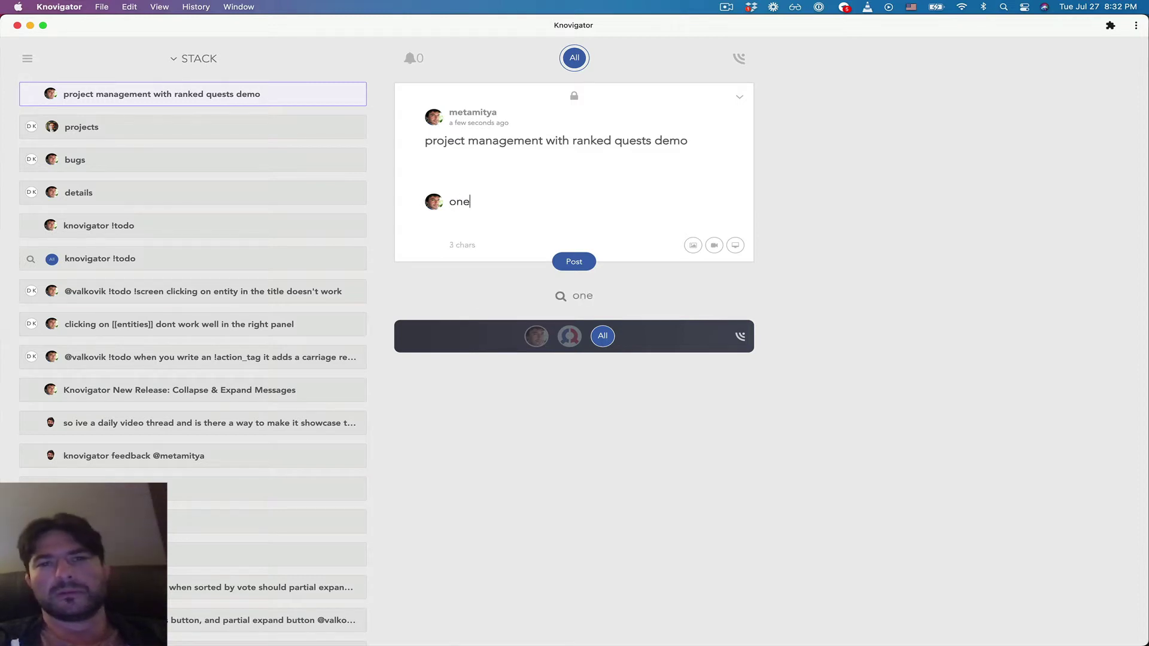
{"action": "key", "text": "Return"}
{"action": "type", "text": "two"}
{"action": "key", "text": "Return"}
{"action": "type", "text": "threa"}
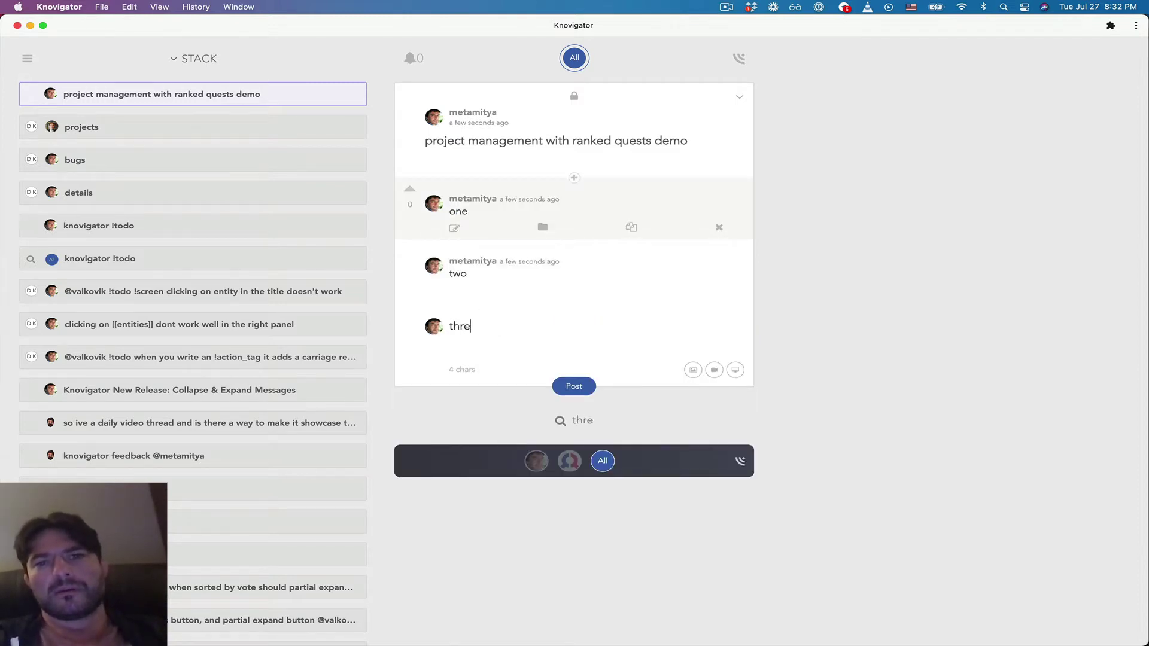
{"action": "key", "text": "Return"}
{"action": "type", "text": "four"}
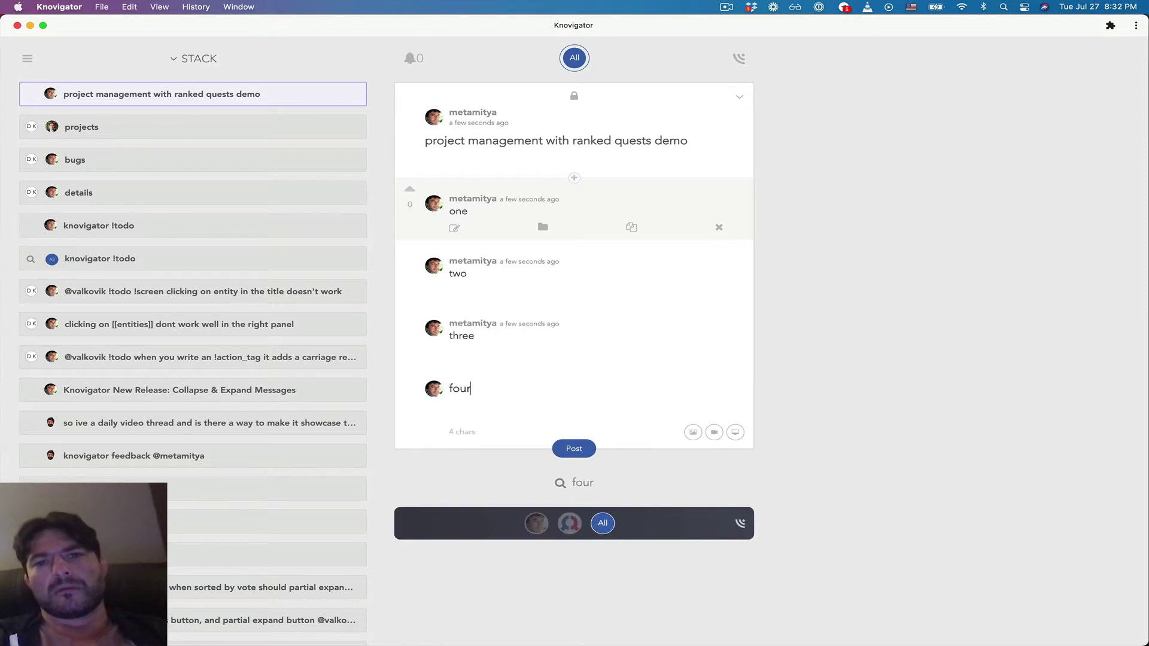
{"action": "key", "text": "Return"}
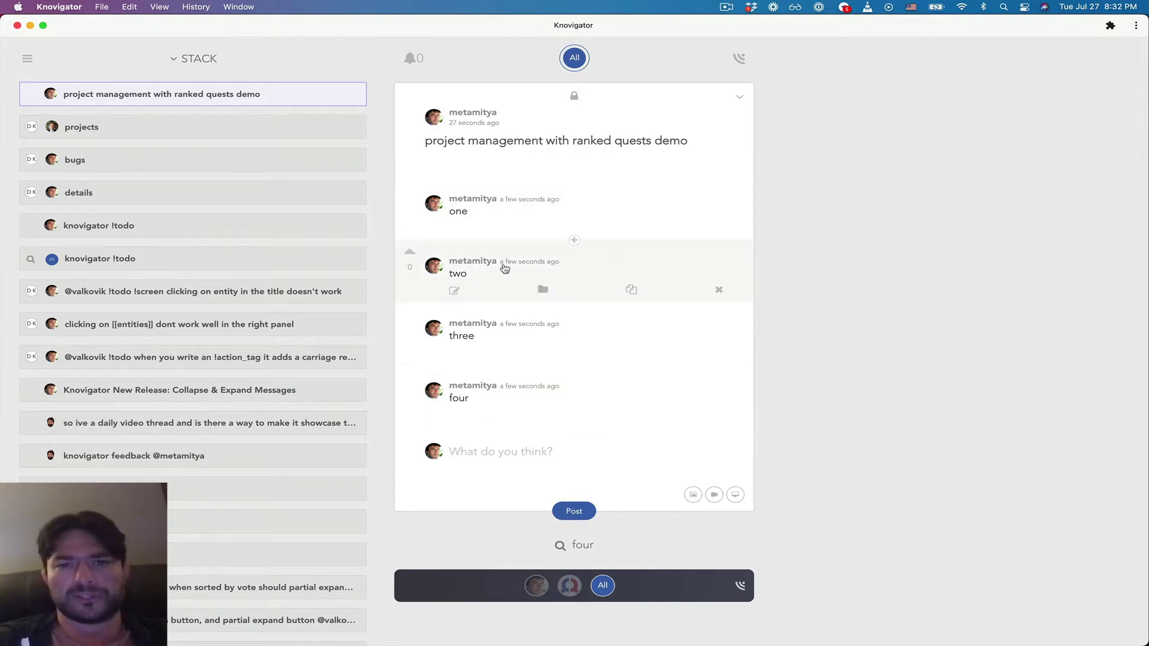
- Post a message in the quest that mentions the first suggested bot account
{"action": "type", "text": "@mity"}
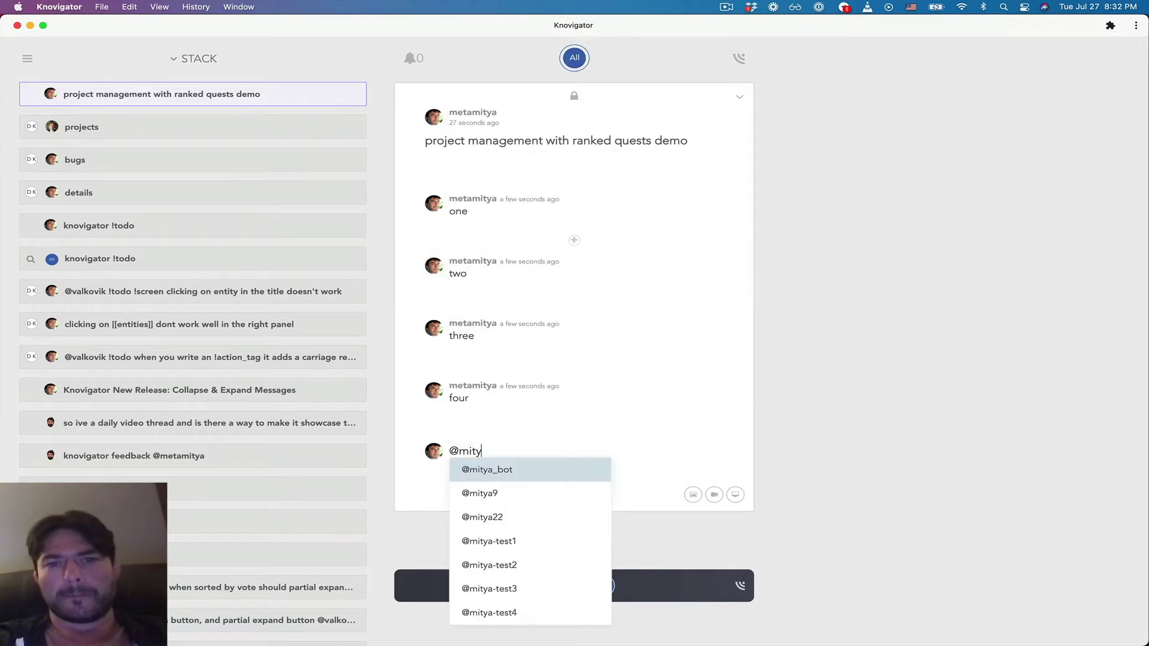
{"action": "key", "text": "Return"}
{"action": "key", "text": "Return"}
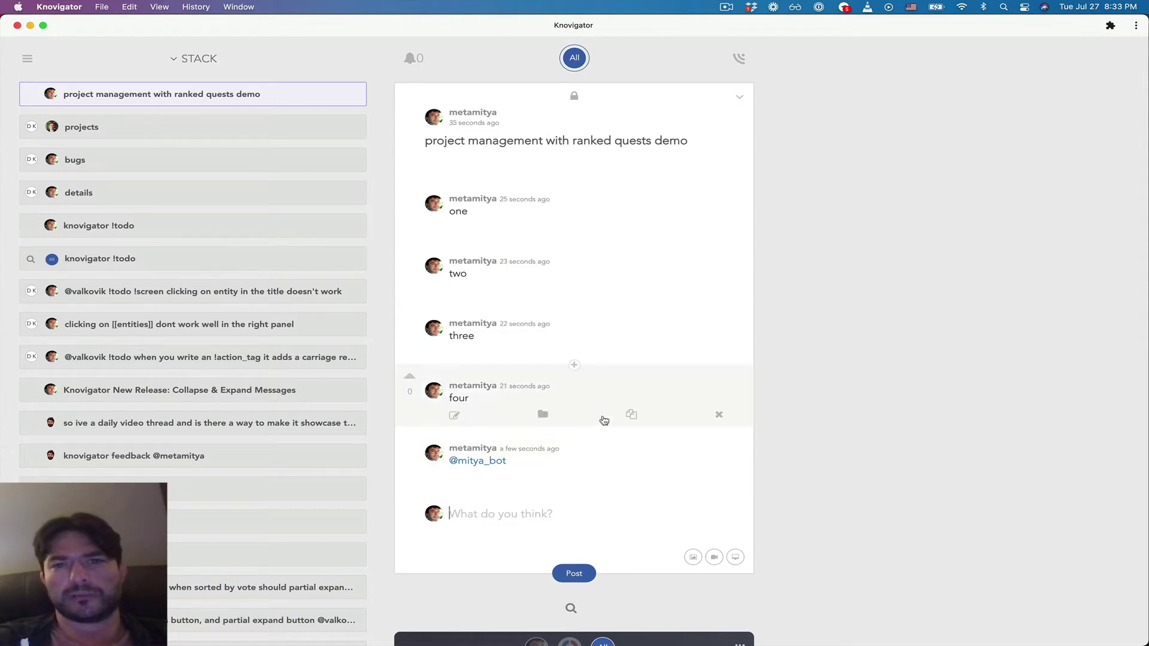
- Upvote the messages so that "four" has 4 votes, "three" has 3, "two" has 2 and "one" has 1
{"action": "mouse_move", "coordinate": [585, 477]}
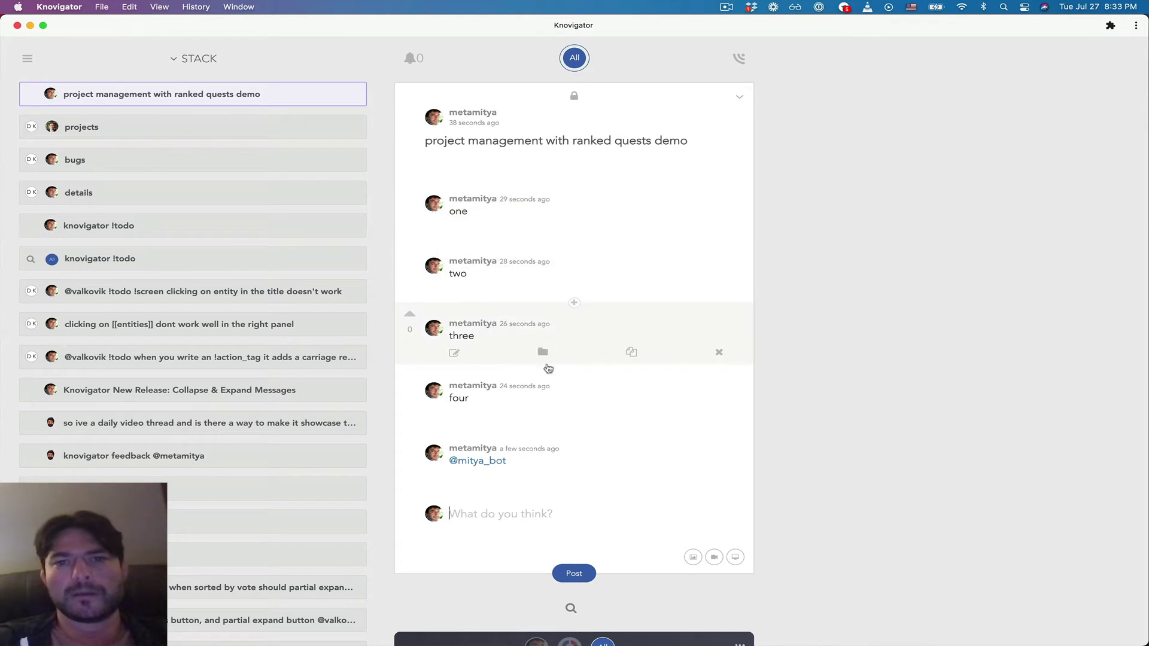
{"action": "mouse_move", "coordinate": [492, 166]}
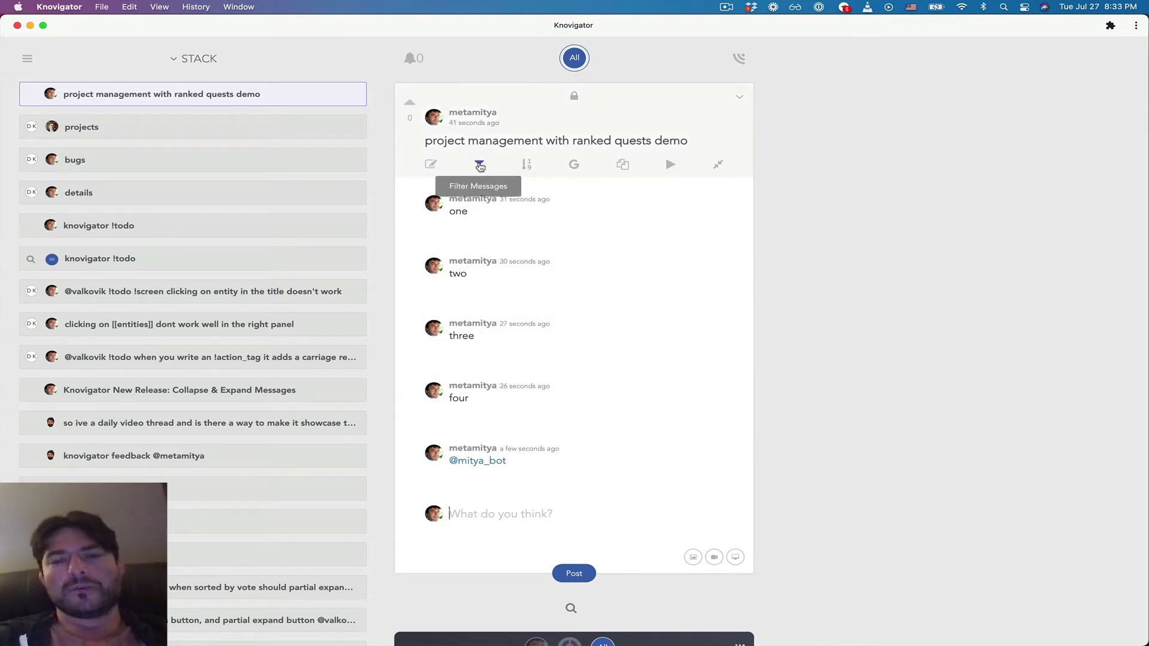
{"action": "mouse_move", "coordinate": [441, 209]}
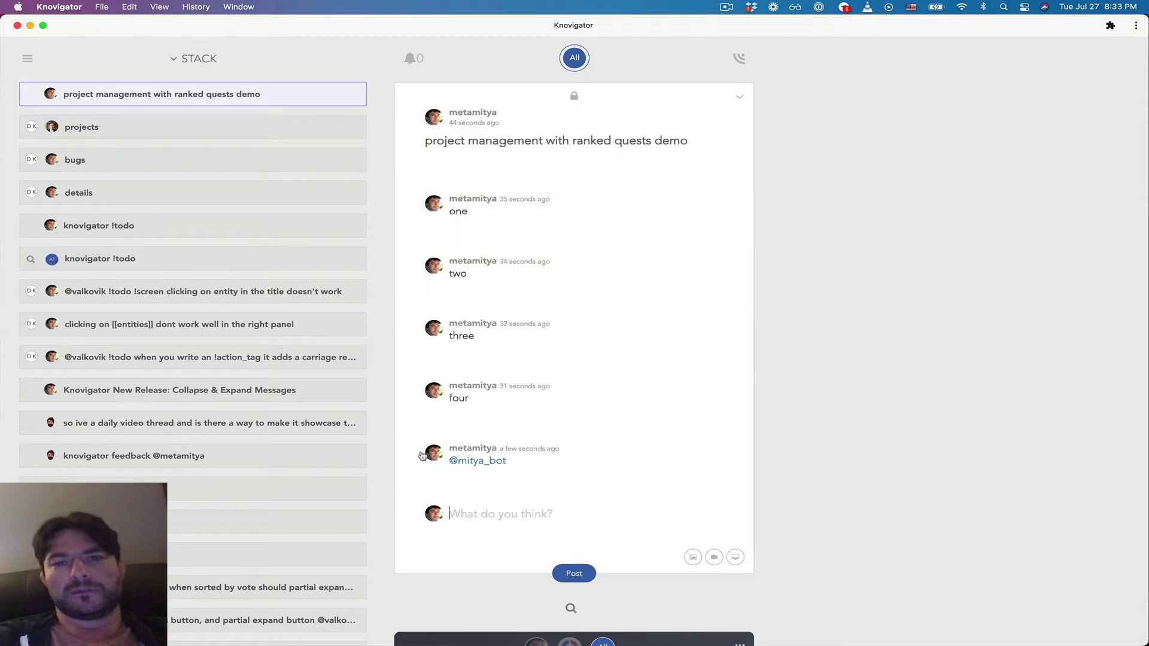
{"action": "mouse_move", "coordinate": [430, 415]}
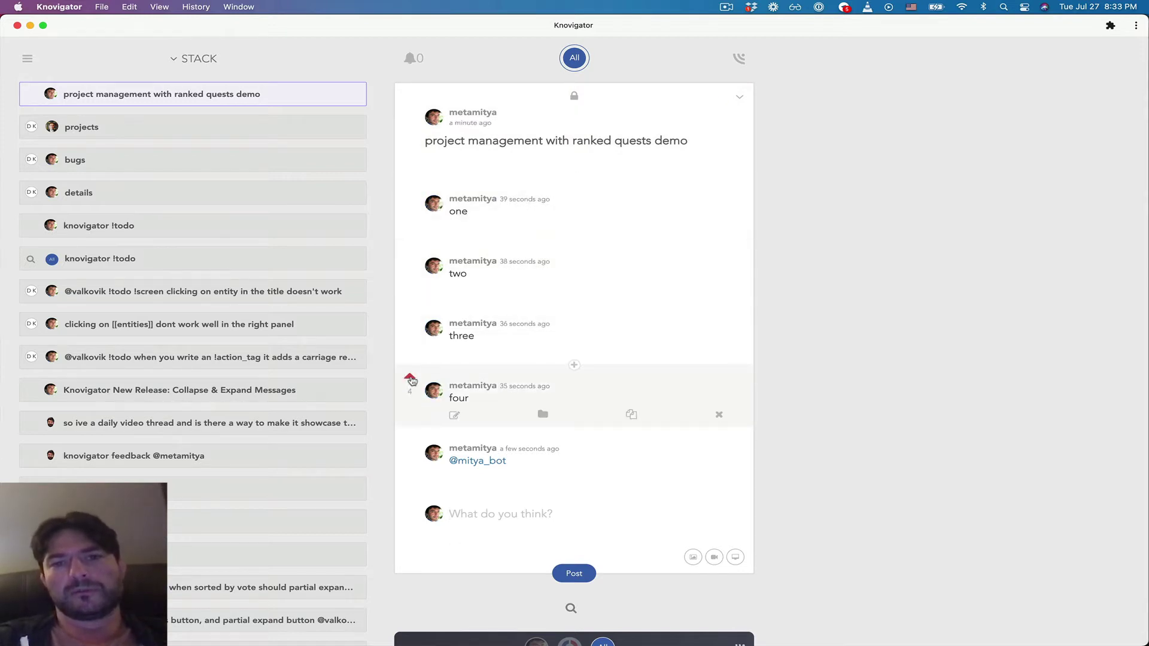
{"action": "mouse_move", "coordinate": [413, 318]}
{"action": "mouse_move", "coordinate": [412, 257]}
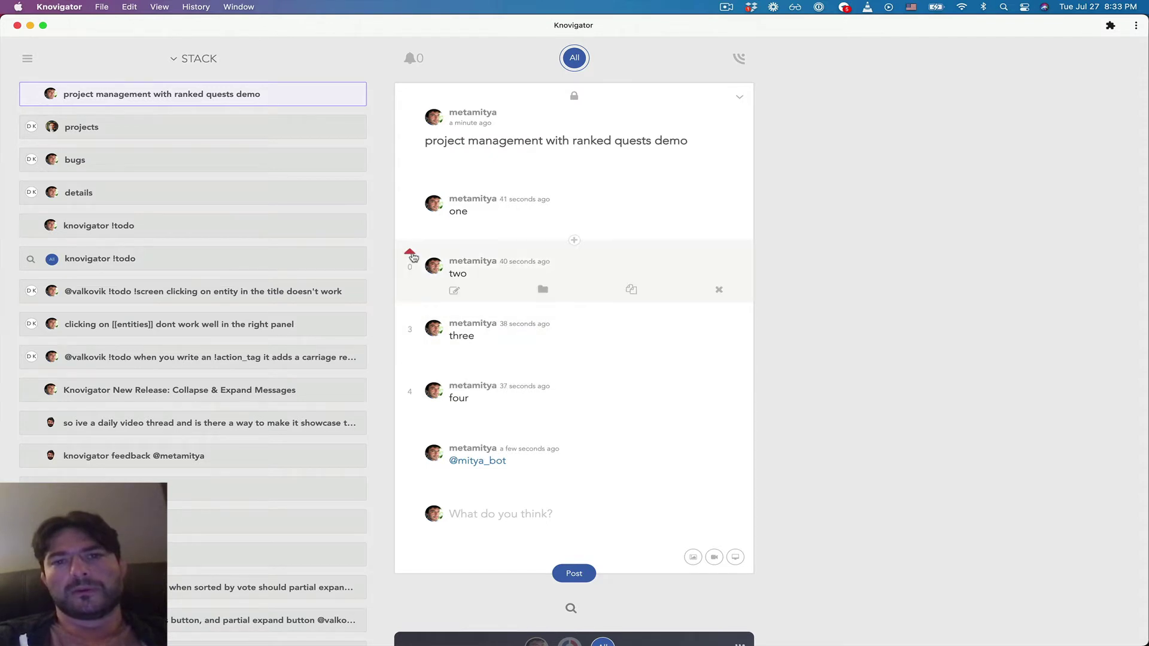
{"action": "left_click", "coordinate": [410, 191]}
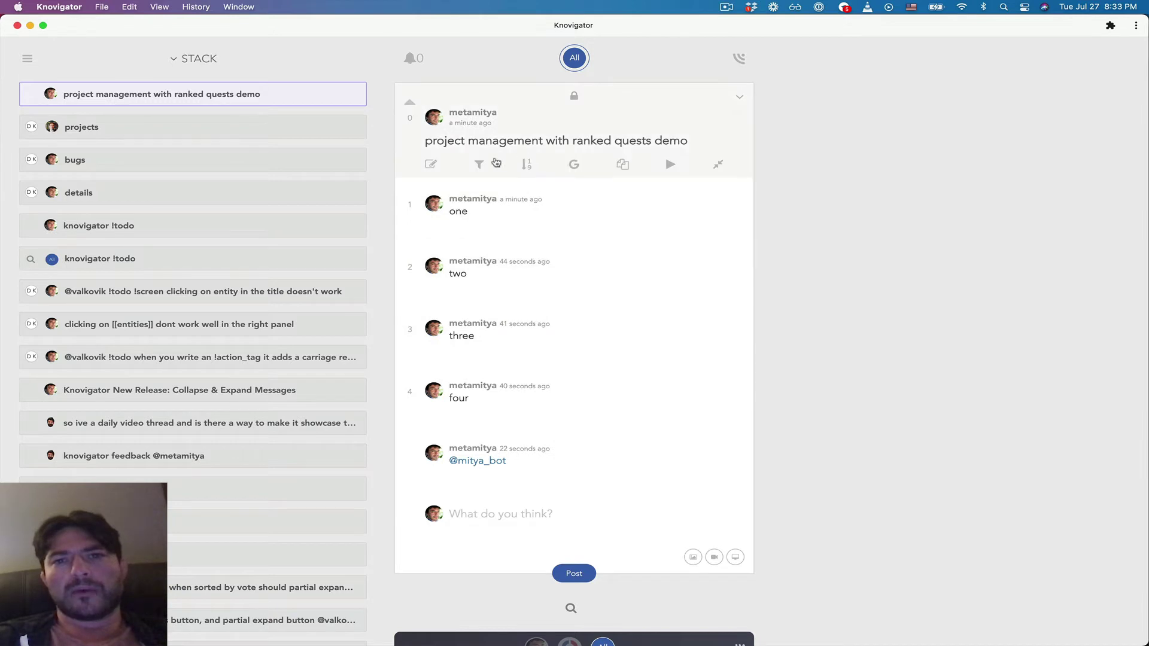
- Check the quest's message filter options without applying one, and sort its messages by vote
{"action": "left_click", "coordinate": [480, 166]}
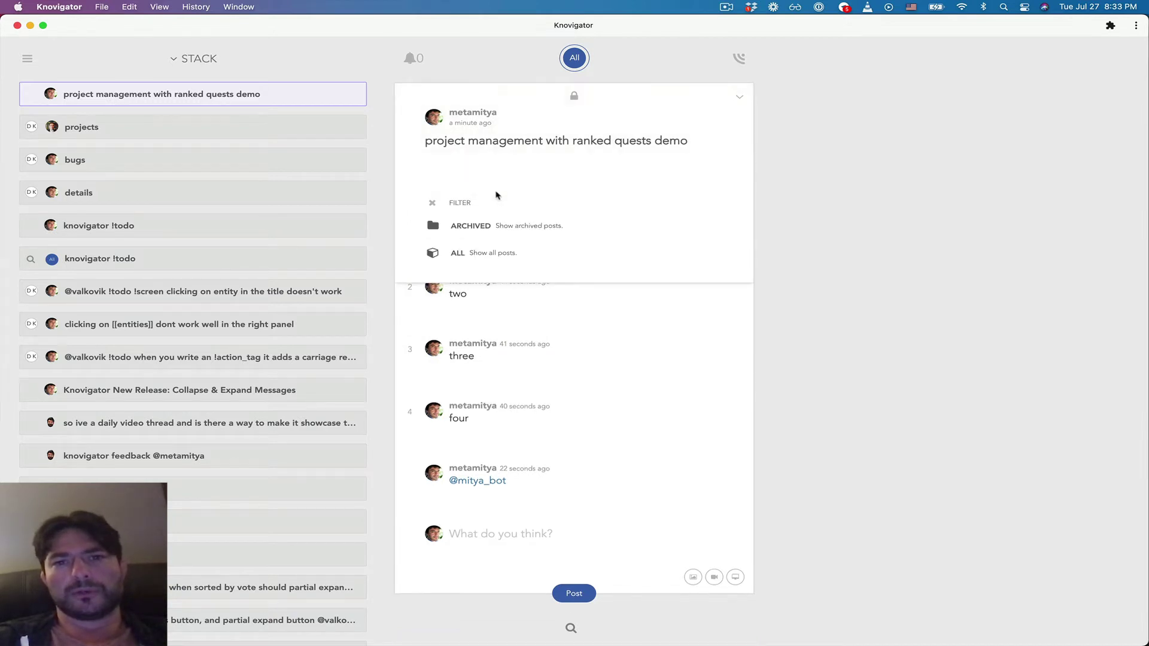
{"action": "left_click", "coordinate": [431, 203]}
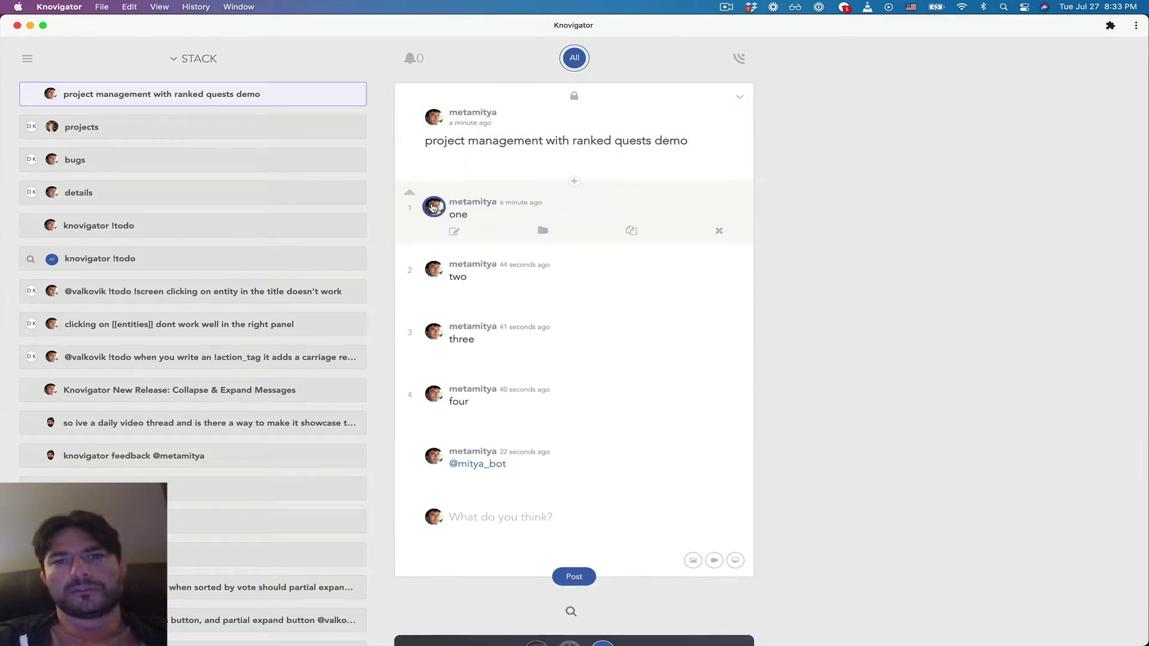
{"action": "left_click", "coordinate": [525, 168]}
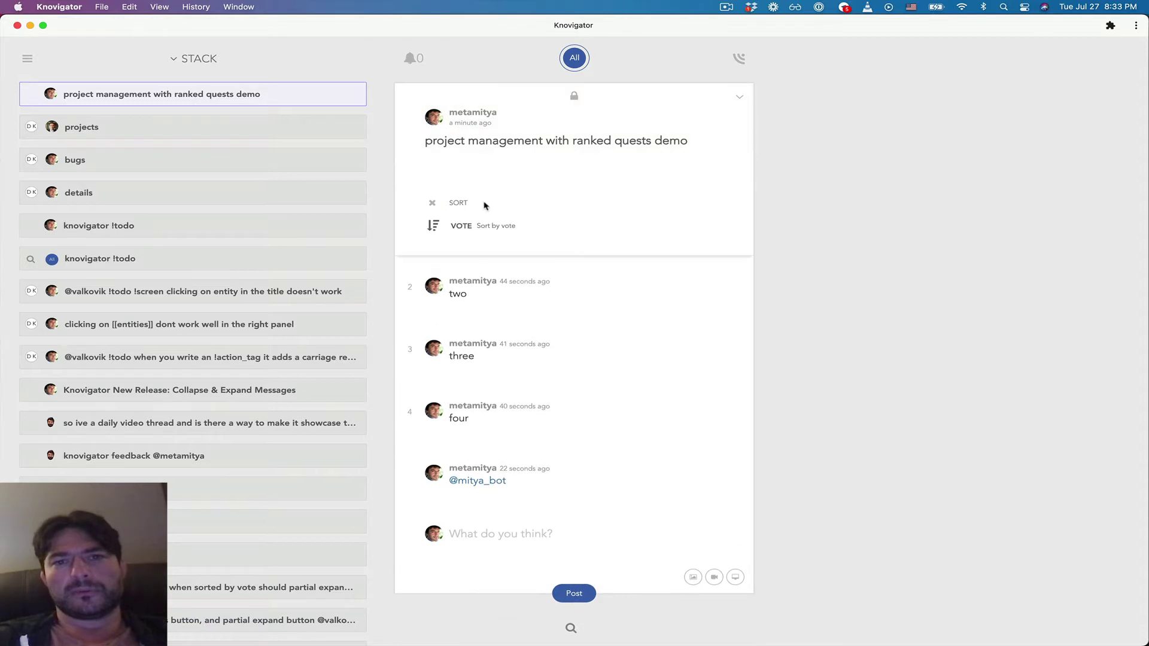
{"action": "left_click", "coordinate": [468, 232]}
{"action": "mouse_move", "coordinate": [410, 215]}
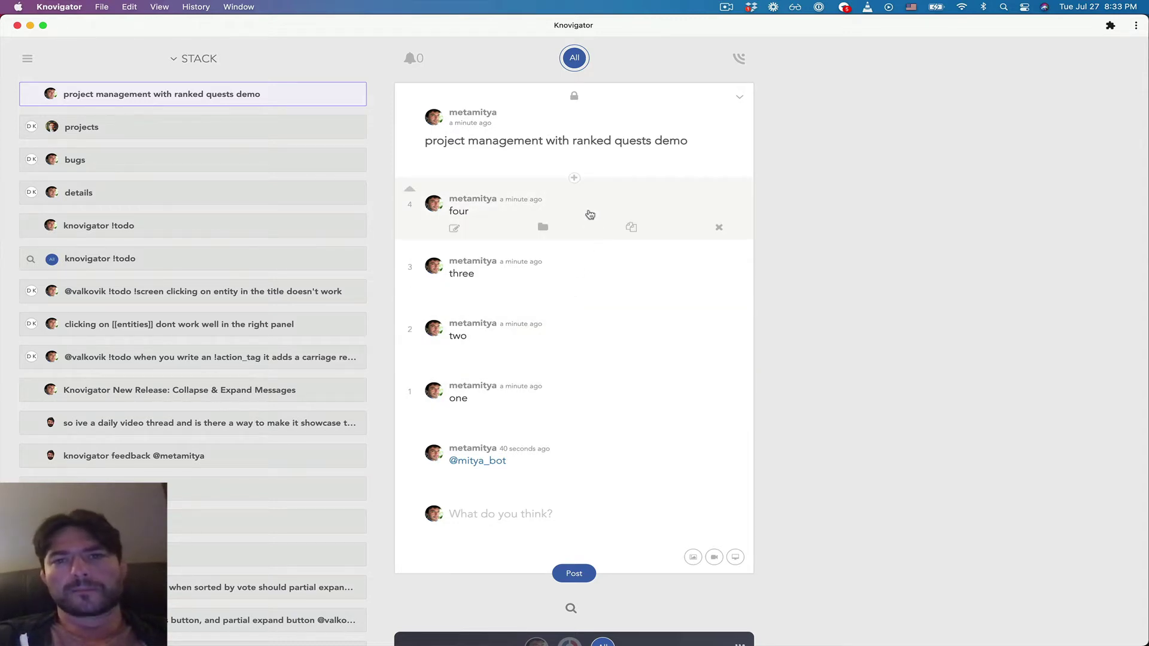
- Edit the messages "four" and "three" to add the action tag !todo after each one's text
{"action": "left_click", "coordinate": [454, 231]}
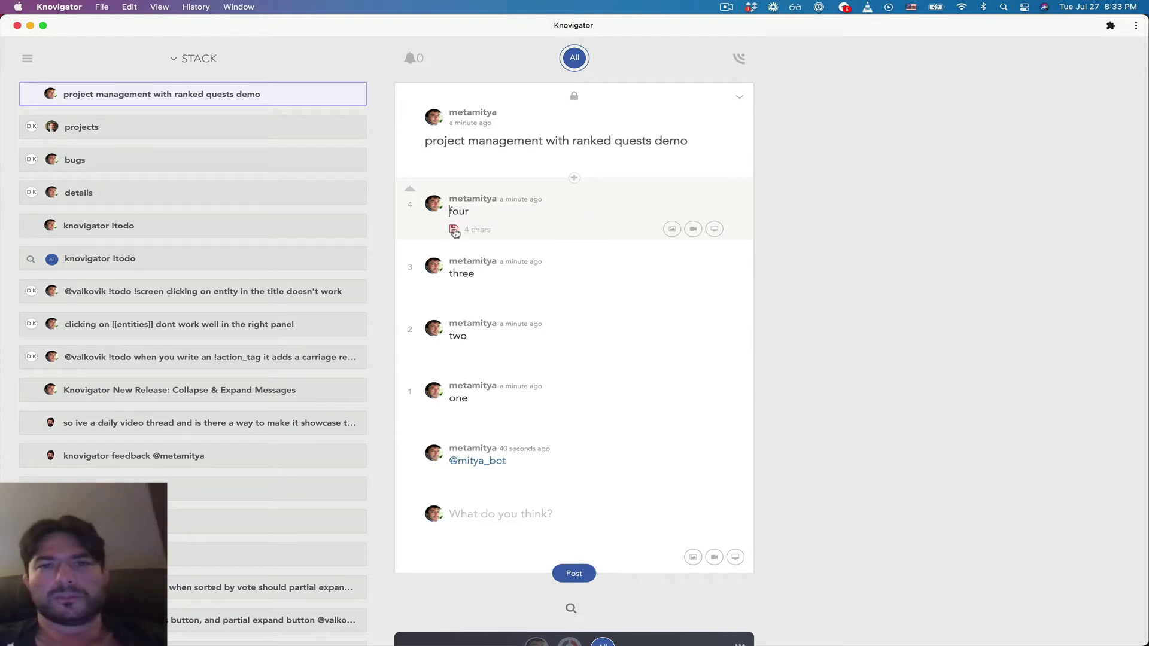
{"action": "type", "text": "!todo"}
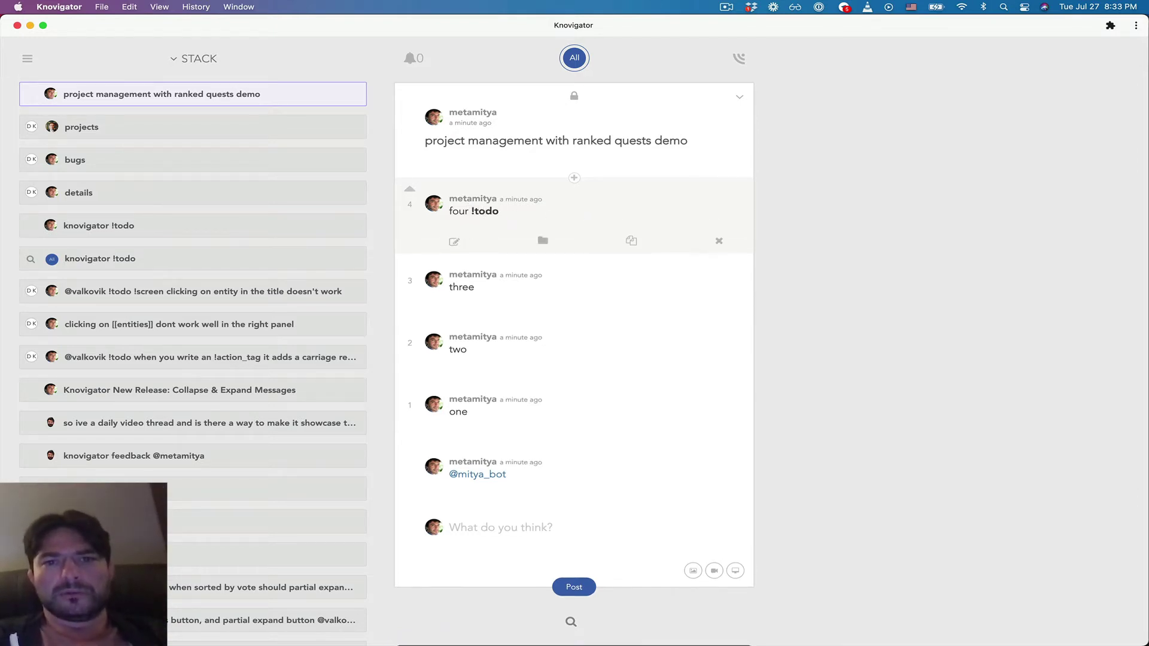
{"action": "left_click", "coordinate": [453, 287]}
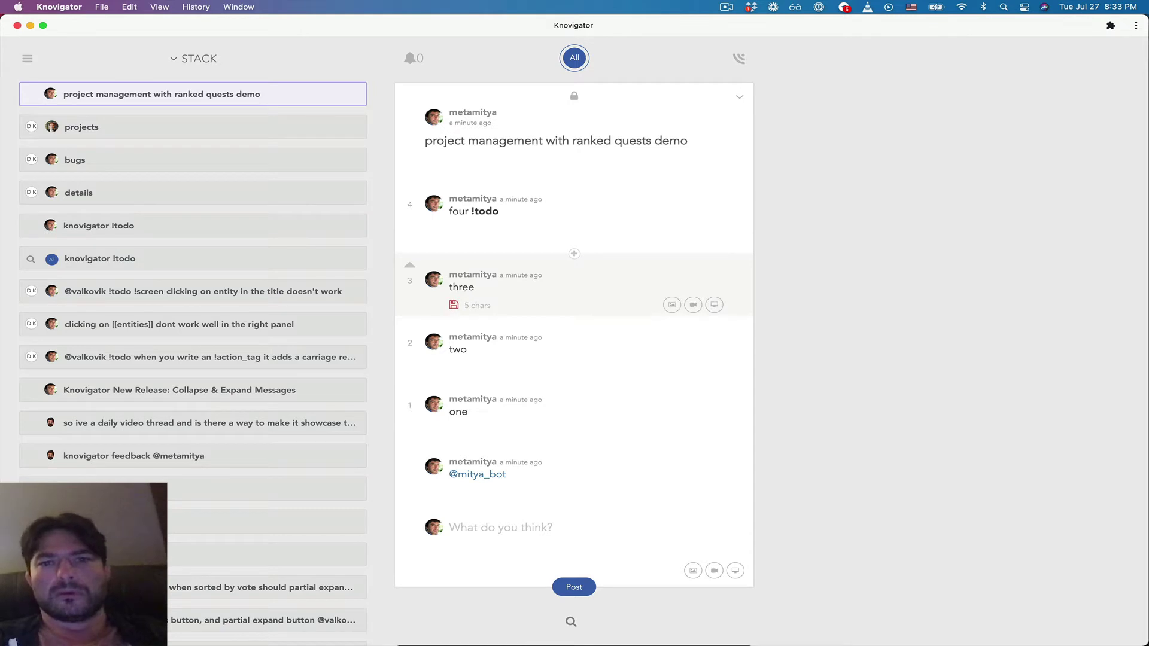
{"action": "type", "text": "!todo"}
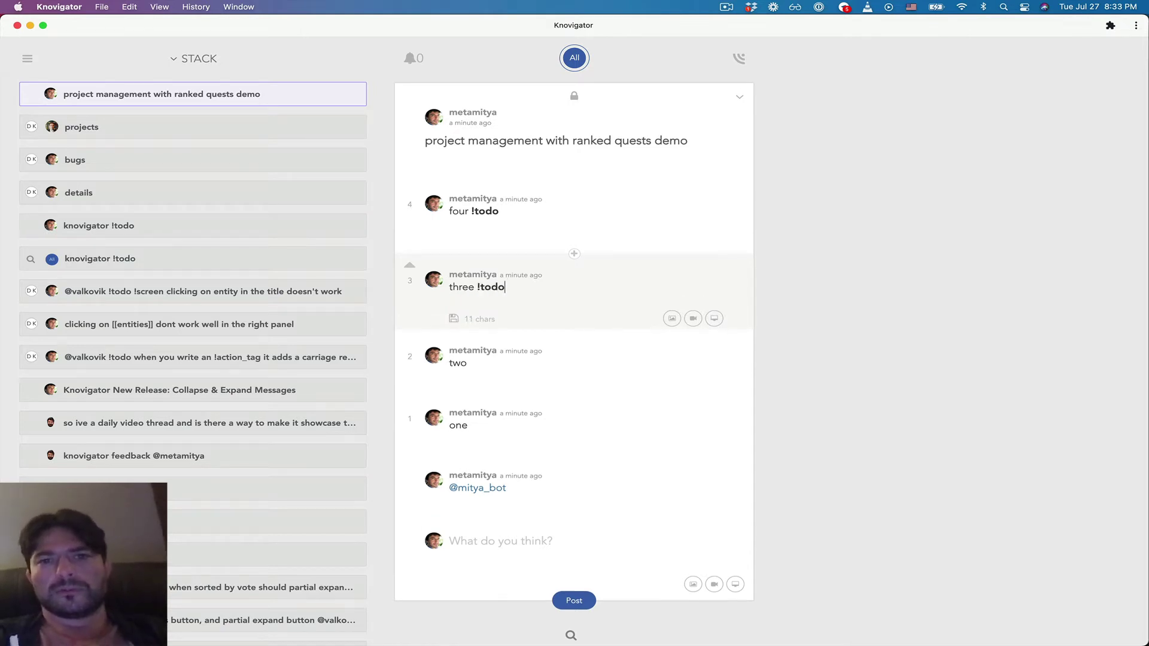
{"action": "key", "text": "Return"}
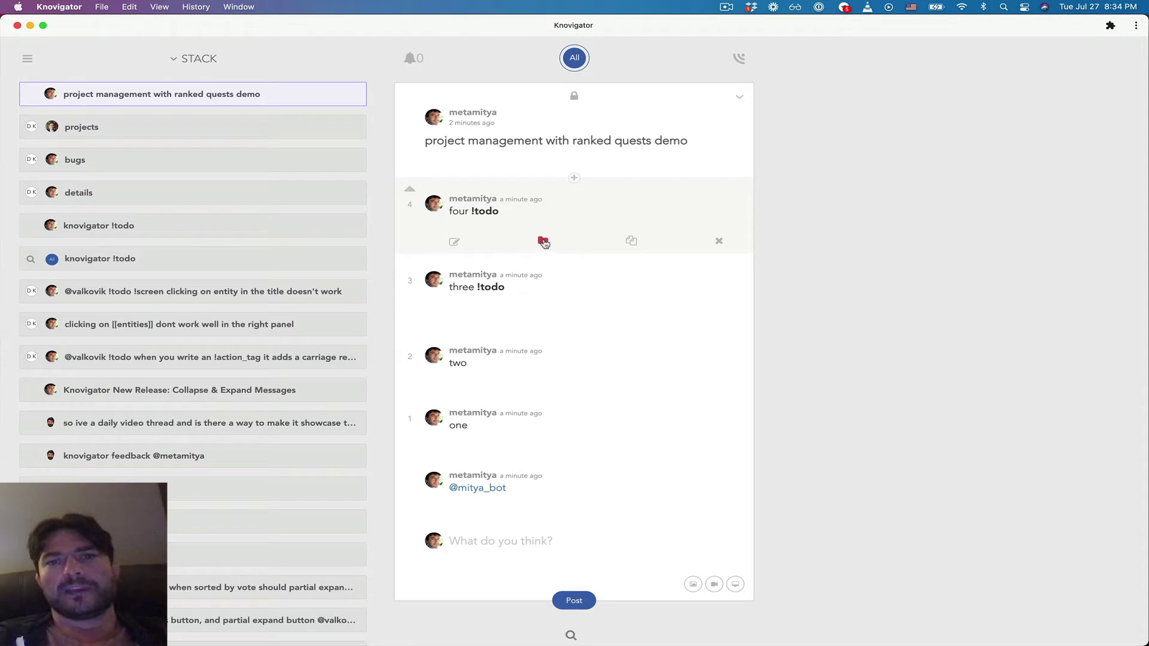
- Archive the two messages tagged !todo, "four" and "three"
{"action": "left_click", "coordinate": [543, 242]}
{"action": "left_click", "coordinate": [705, 241]}
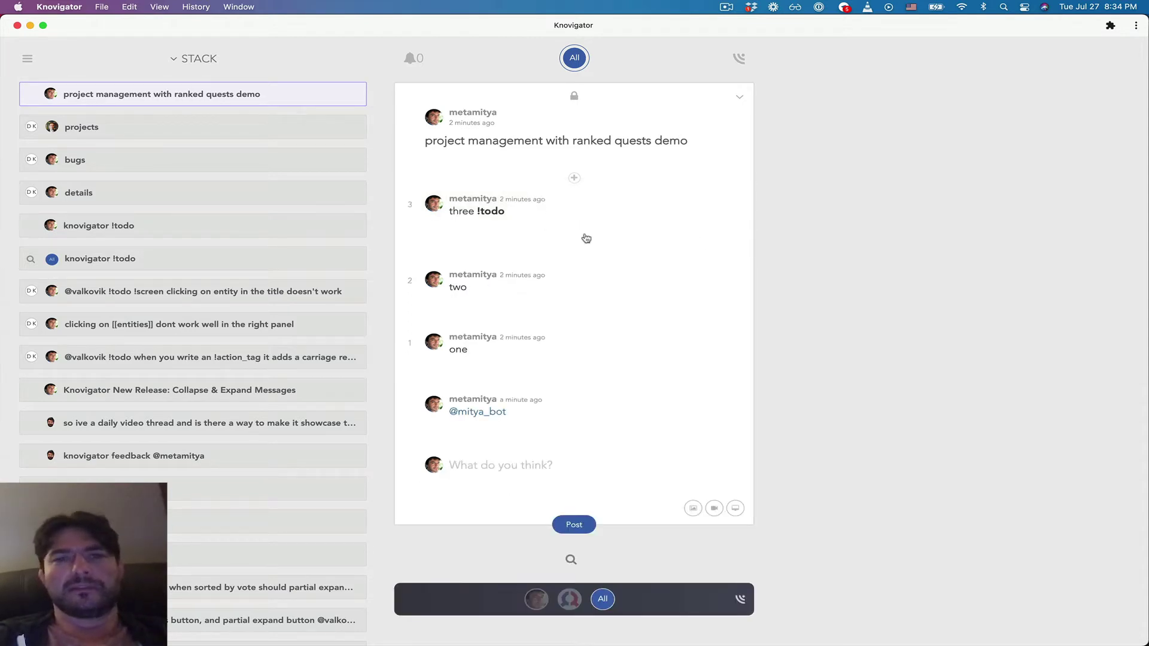
{"action": "left_click", "coordinate": [564, 228]}
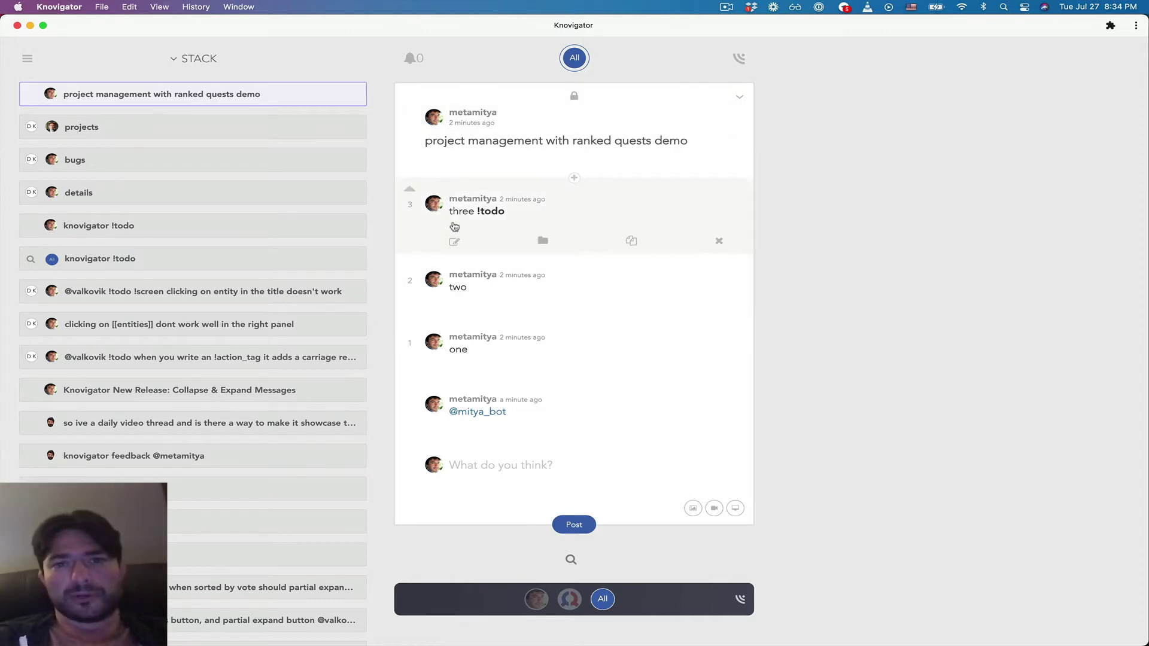
{"action": "left_click", "coordinate": [543, 241]}
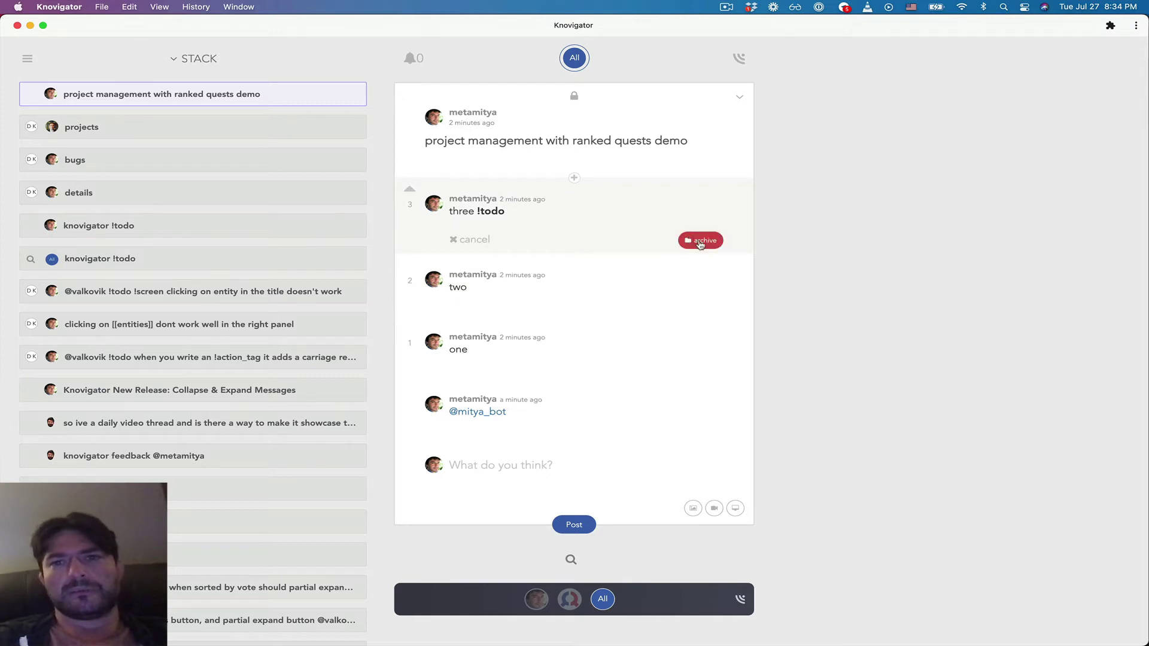
{"action": "left_click", "coordinate": [705, 243]}
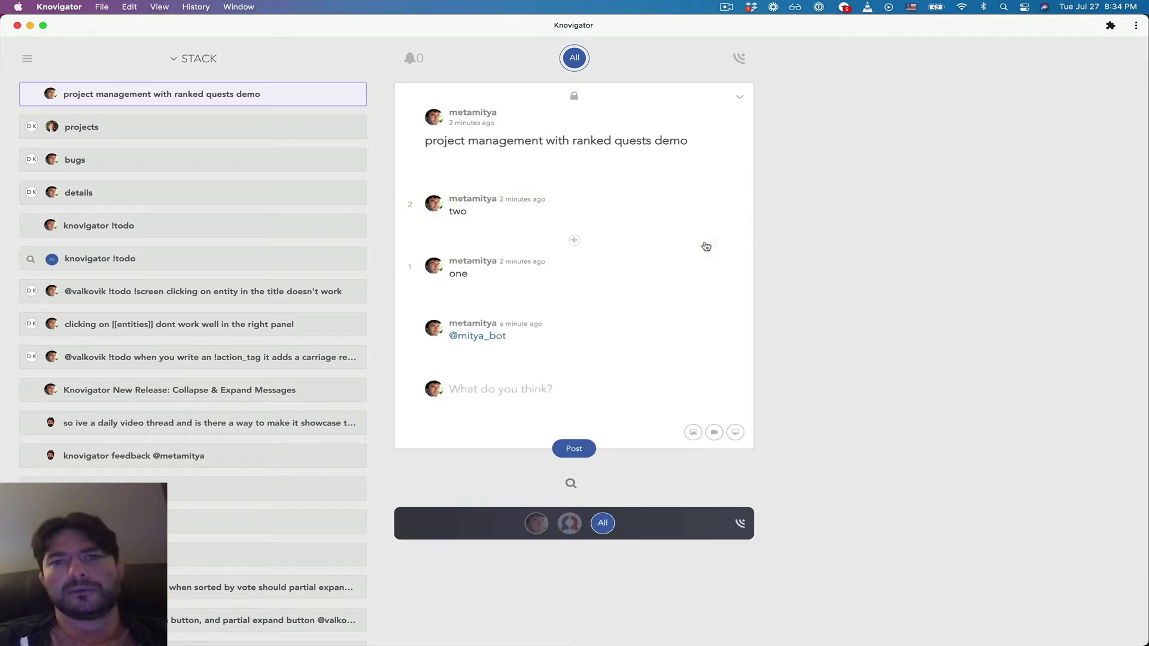
- Filter the quest's messages to show only the archived posts
{"action": "mouse_move", "coordinate": [477, 169]}
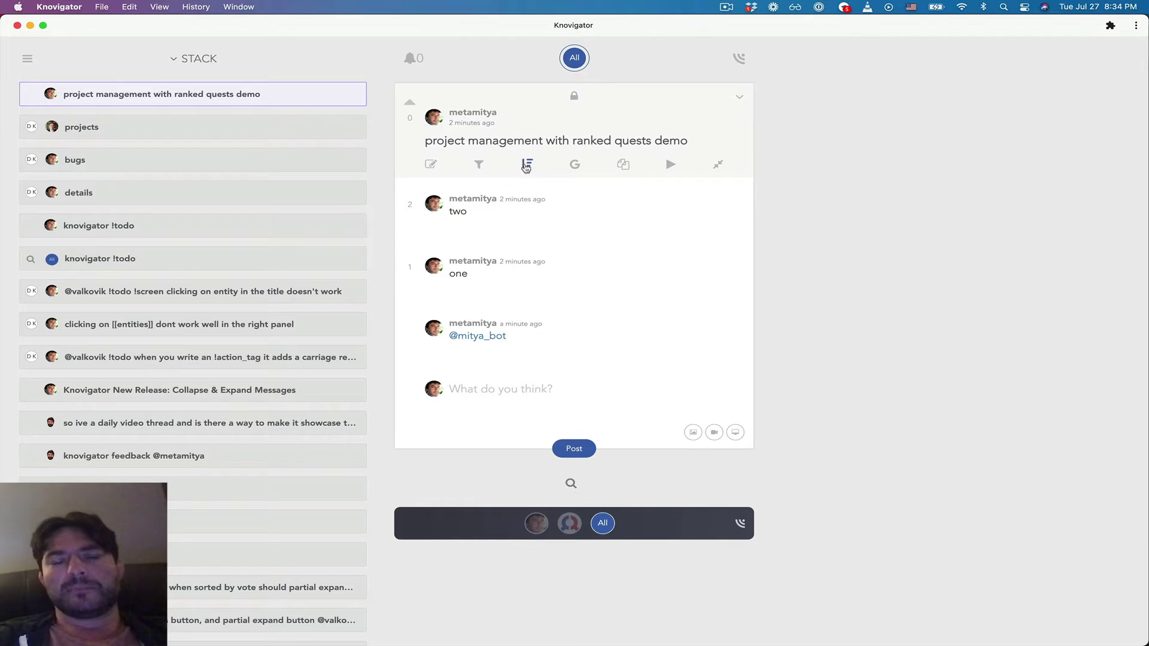
{"action": "left_click", "coordinate": [479, 164]}
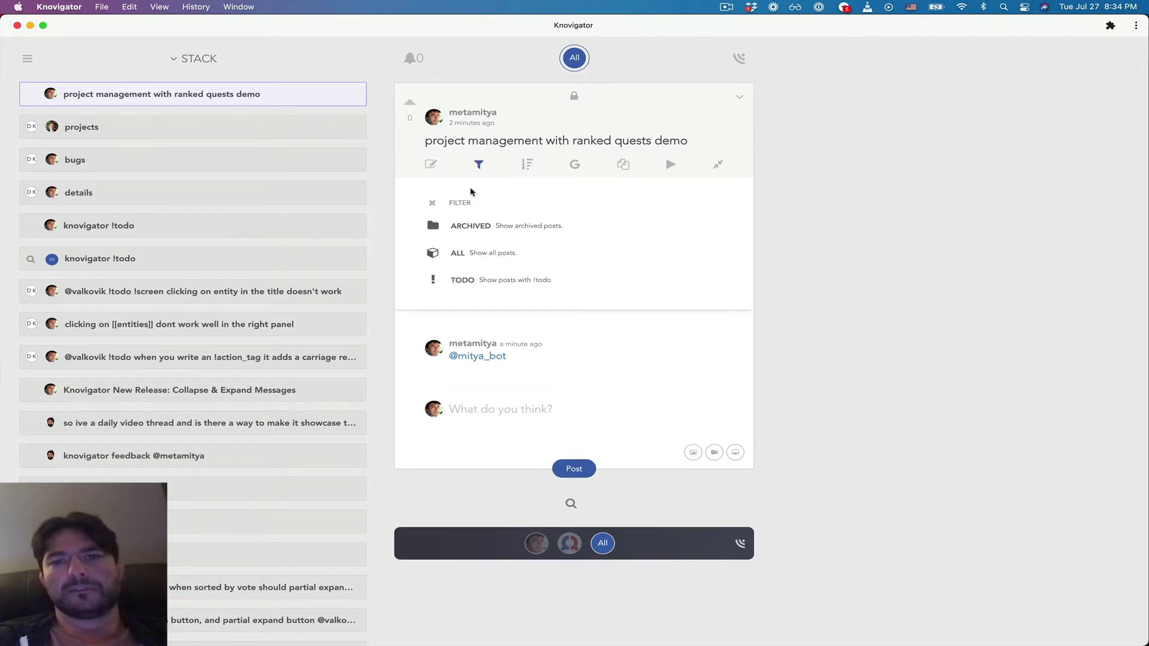
{"action": "left_click", "coordinate": [472, 227]}
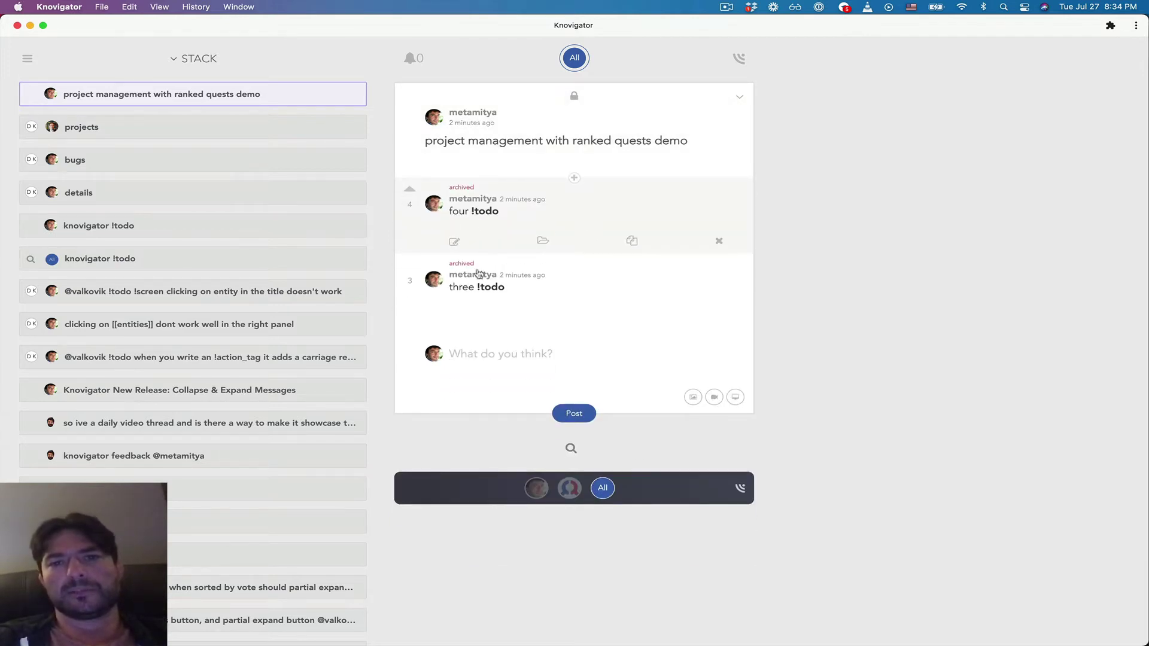
{"action": "mouse_move", "coordinate": [488, 170]}
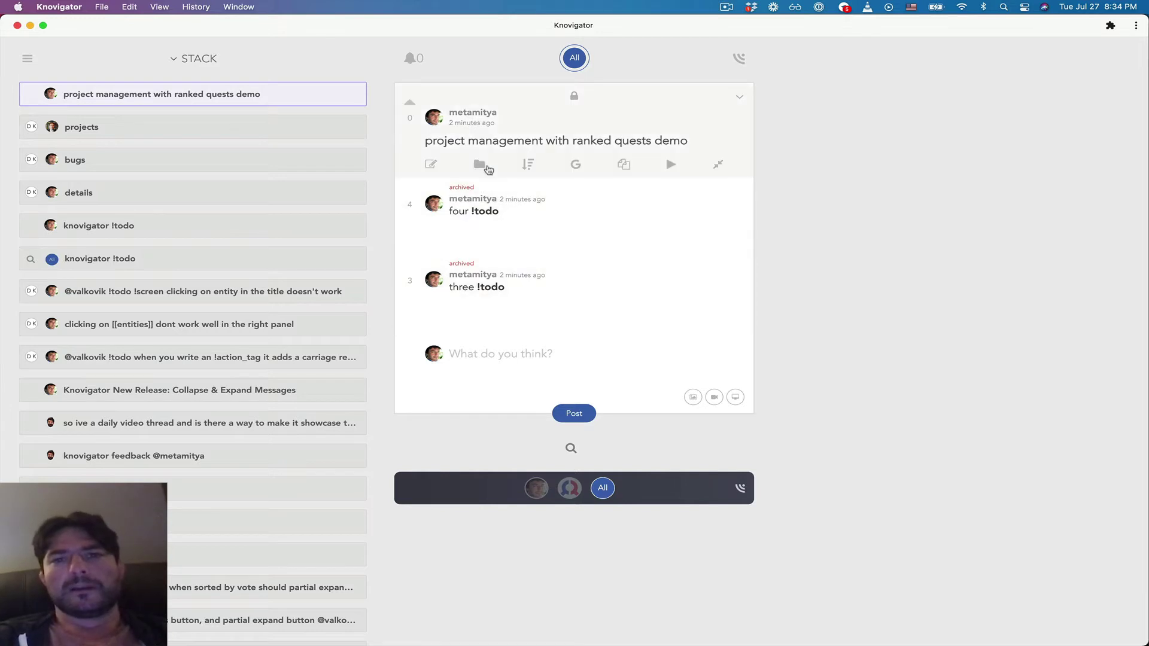
{"action": "mouse_move", "coordinate": [456, 236]}
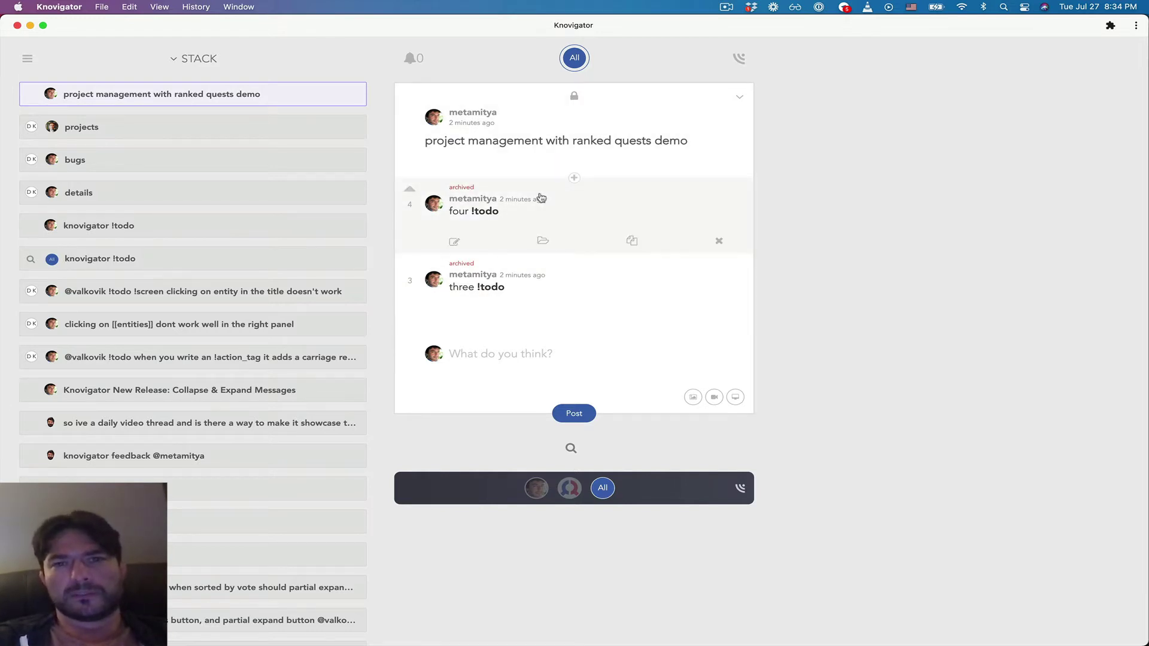
{"action": "mouse_move", "coordinate": [465, 146]}
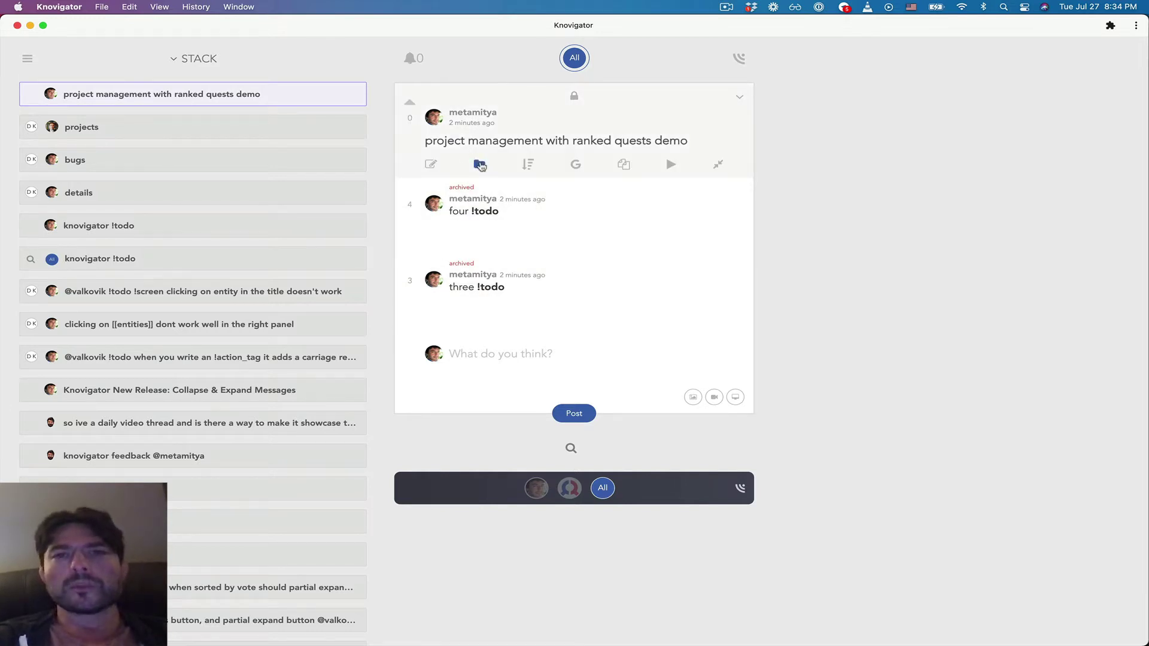
- Reset the quest's message filter to default and post the message "new item !todo"
{"action": "left_click", "coordinate": [480, 166]}
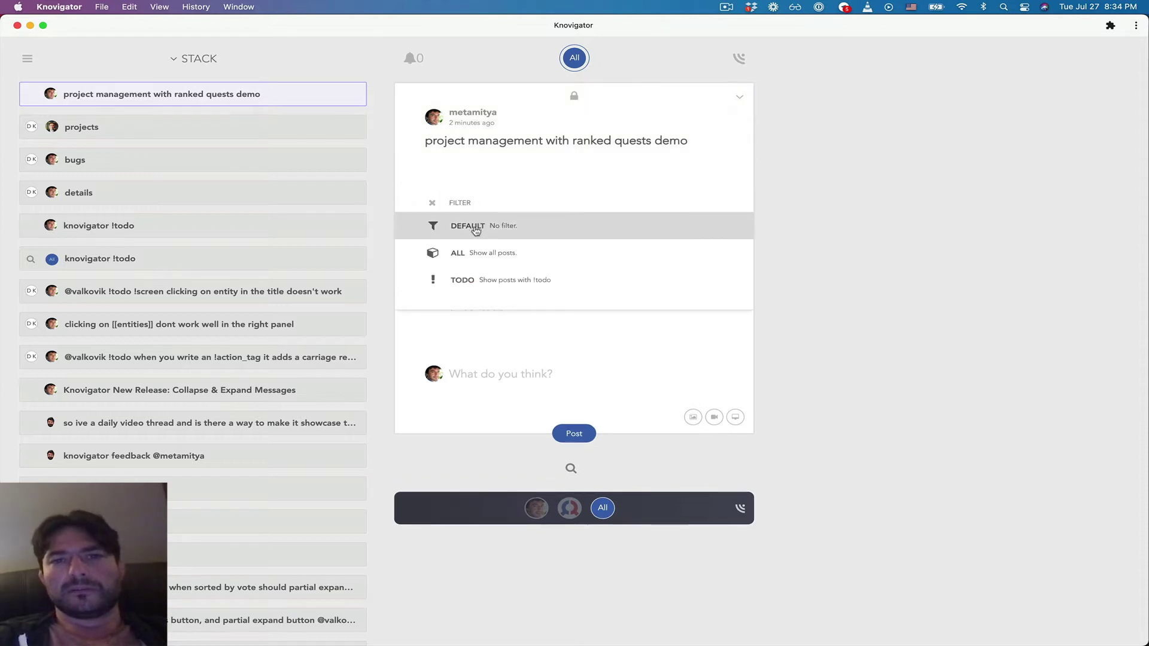
{"action": "left_click", "coordinate": [468, 226]}
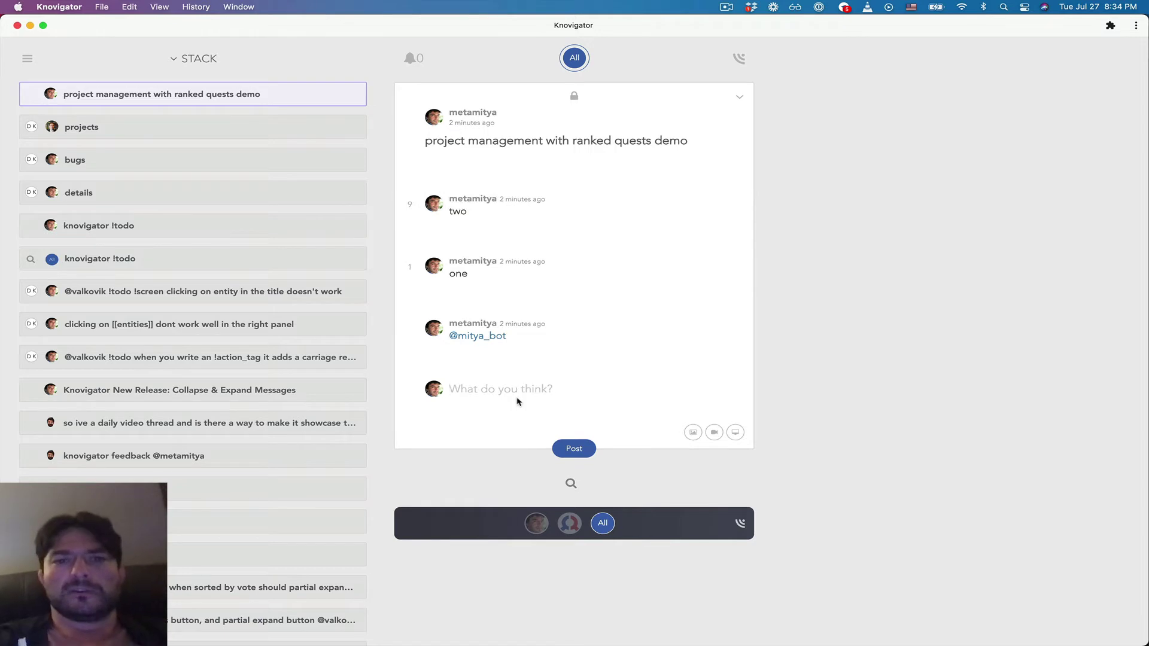
{"action": "type", "text": "new item T"}
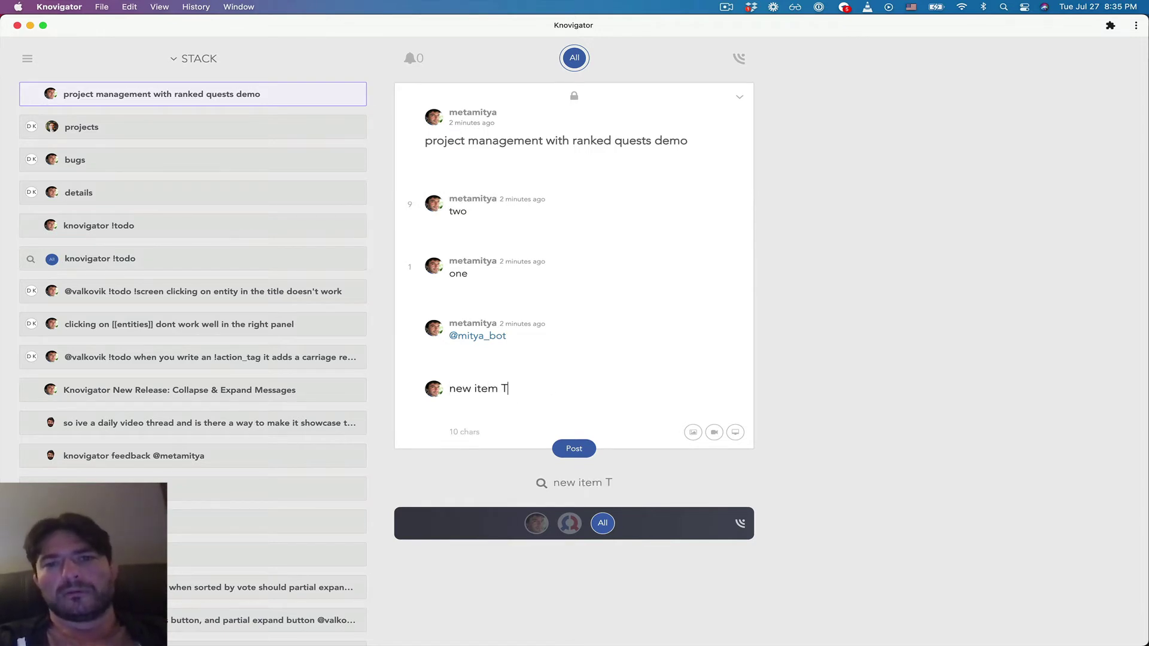
{"action": "key", "text": "BackSpace"}
{"action": "type", "text": "!todo"}
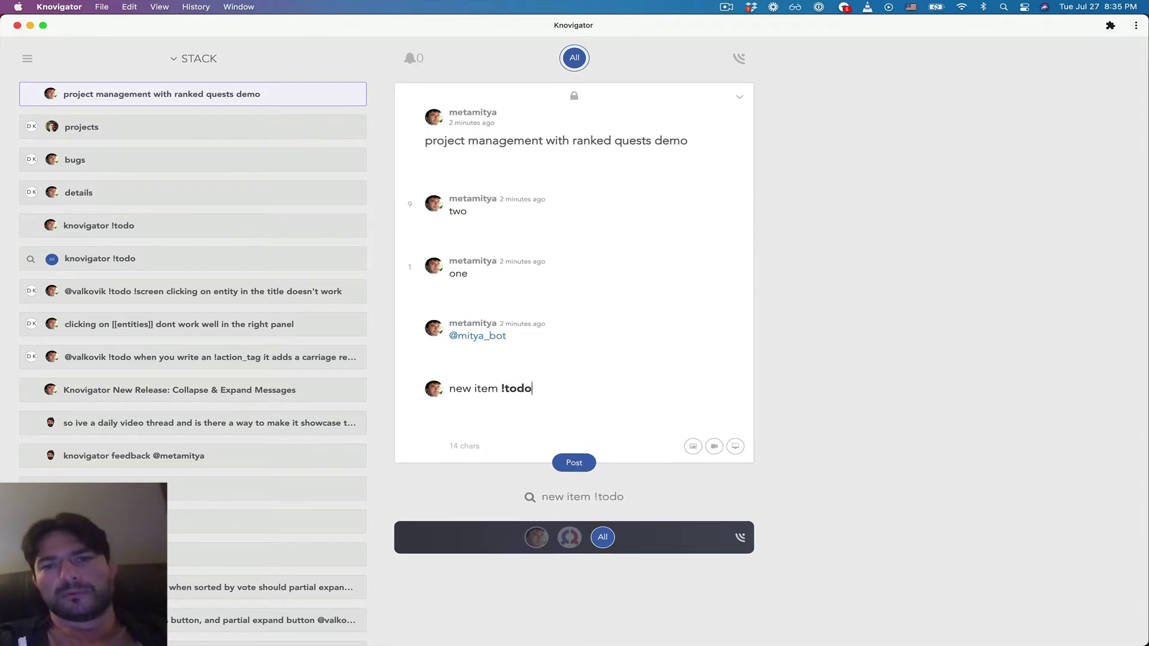
{"action": "key", "text": "Return"}
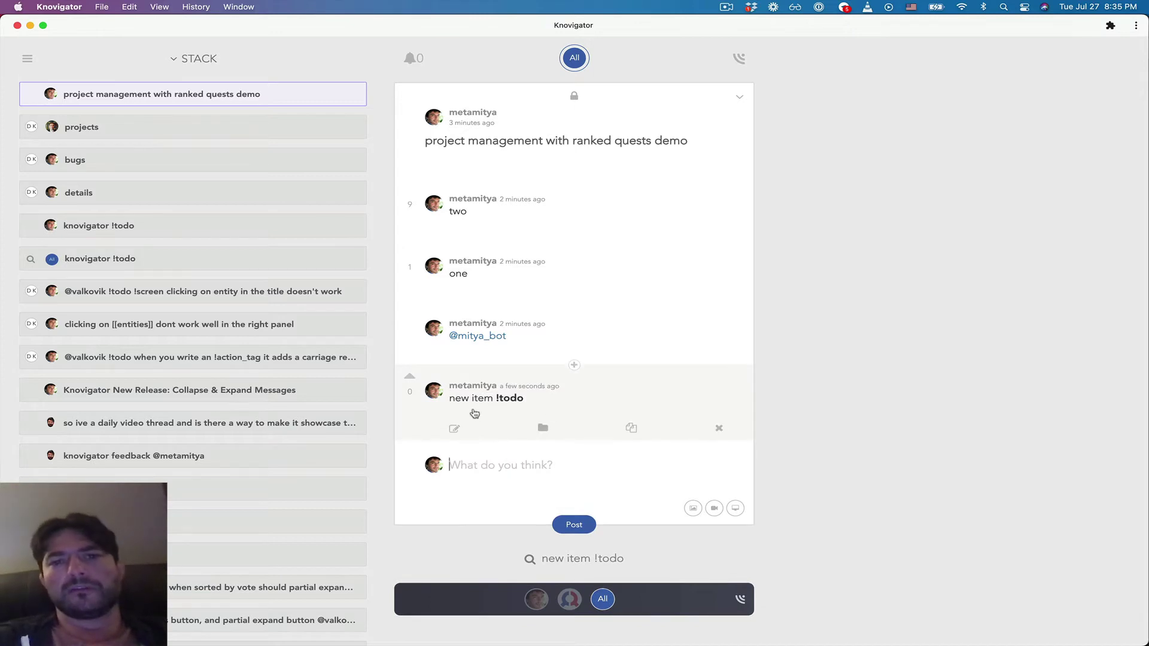
- Upvote the message "new item !todo" to 11 so it ranks above "two"
{"action": "left_click", "coordinate": [411, 379]}
{"action": "left_click", "coordinate": [410, 380]}
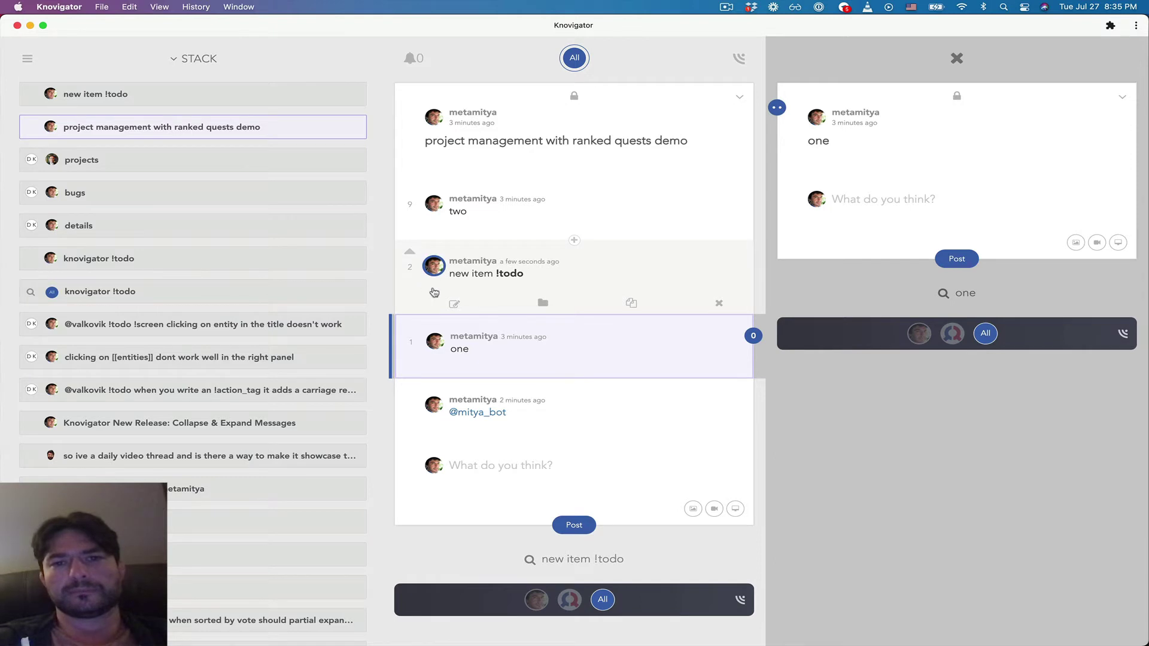
{"action": "left_click", "coordinate": [554, 349]}
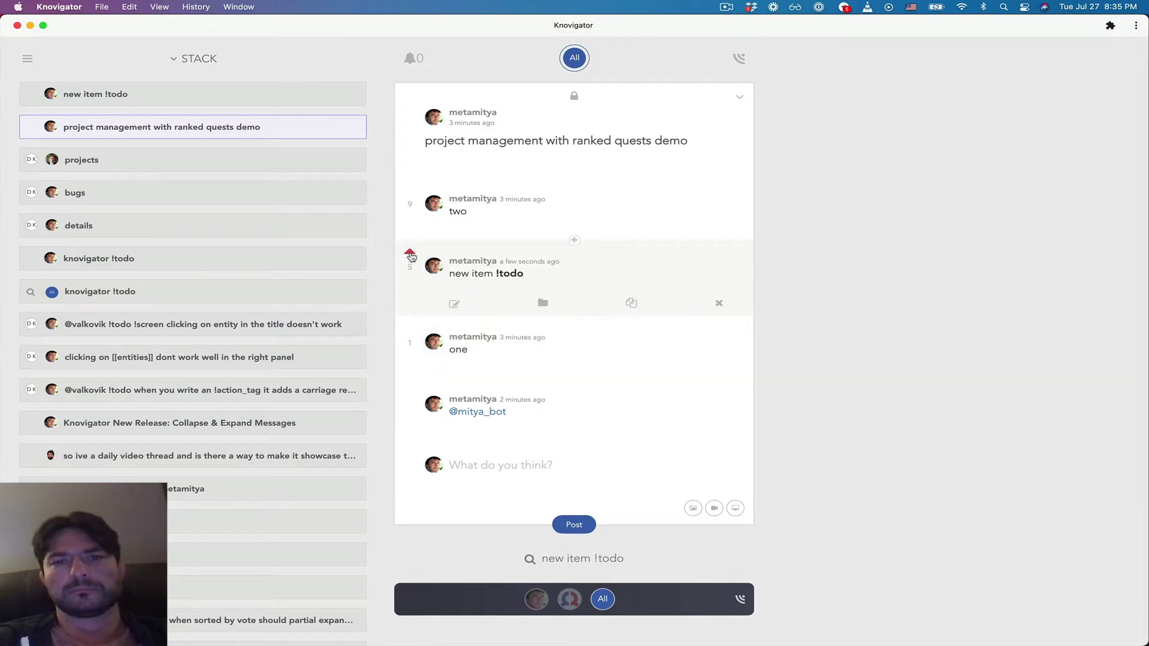
{"action": "left_click", "coordinate": [411, 254]}
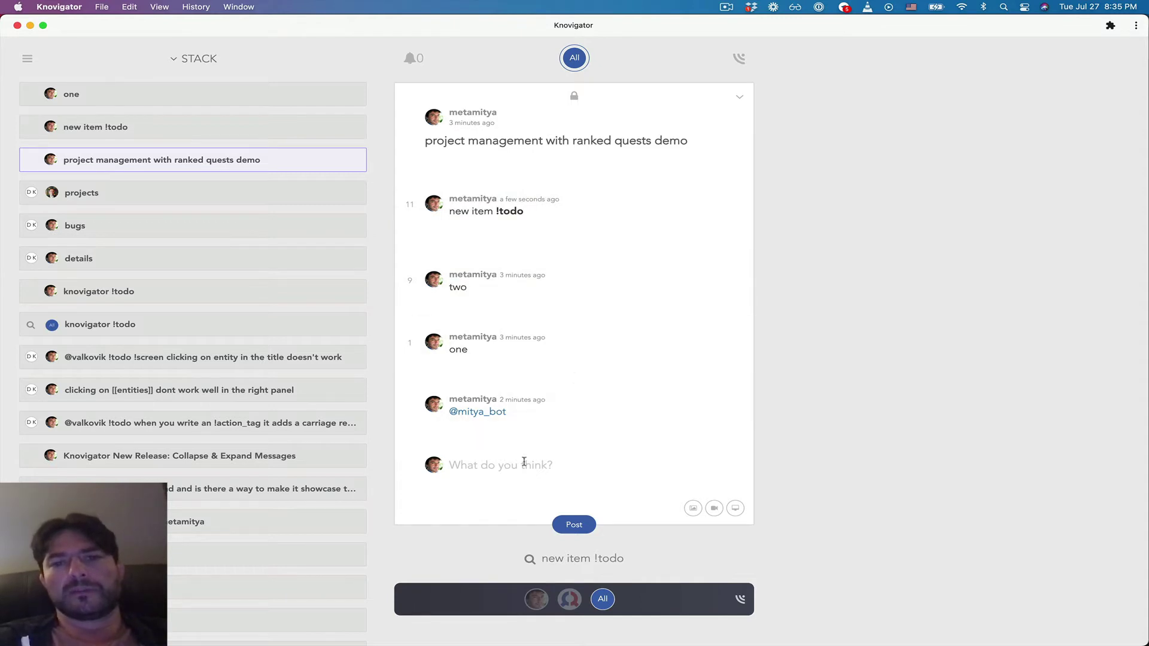
- Post the message "even newer item !todo" and upvote it to 1¢ so it ranks first
{"action": "type", "text": "eve"}
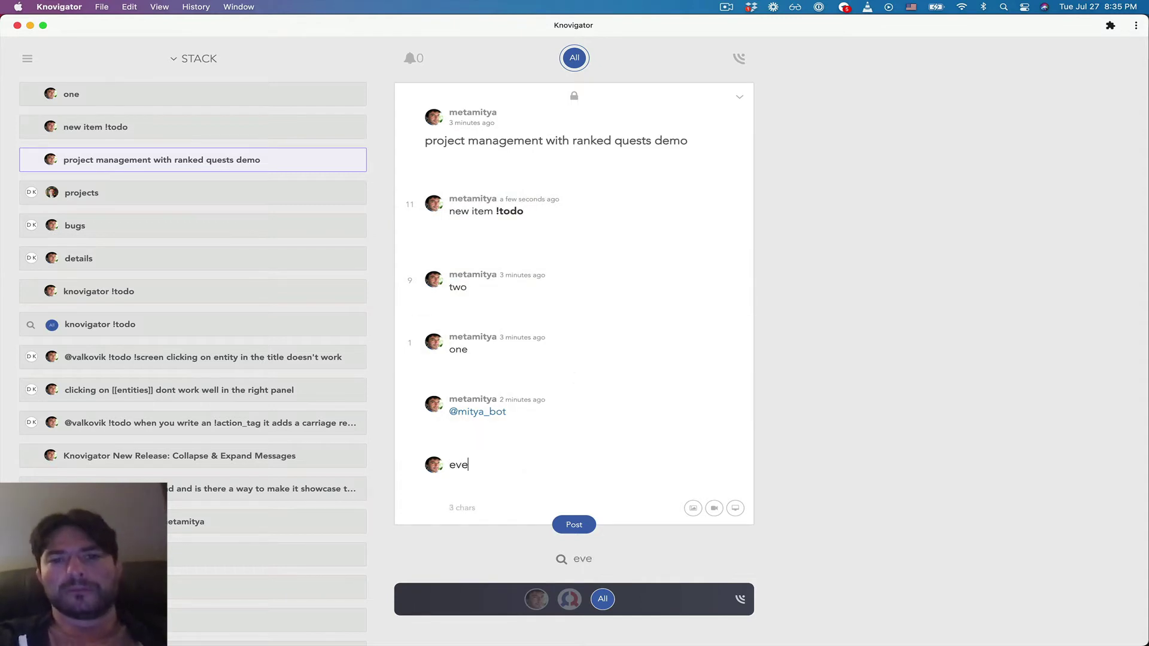
{"action": "type", "text": "n newer item"}
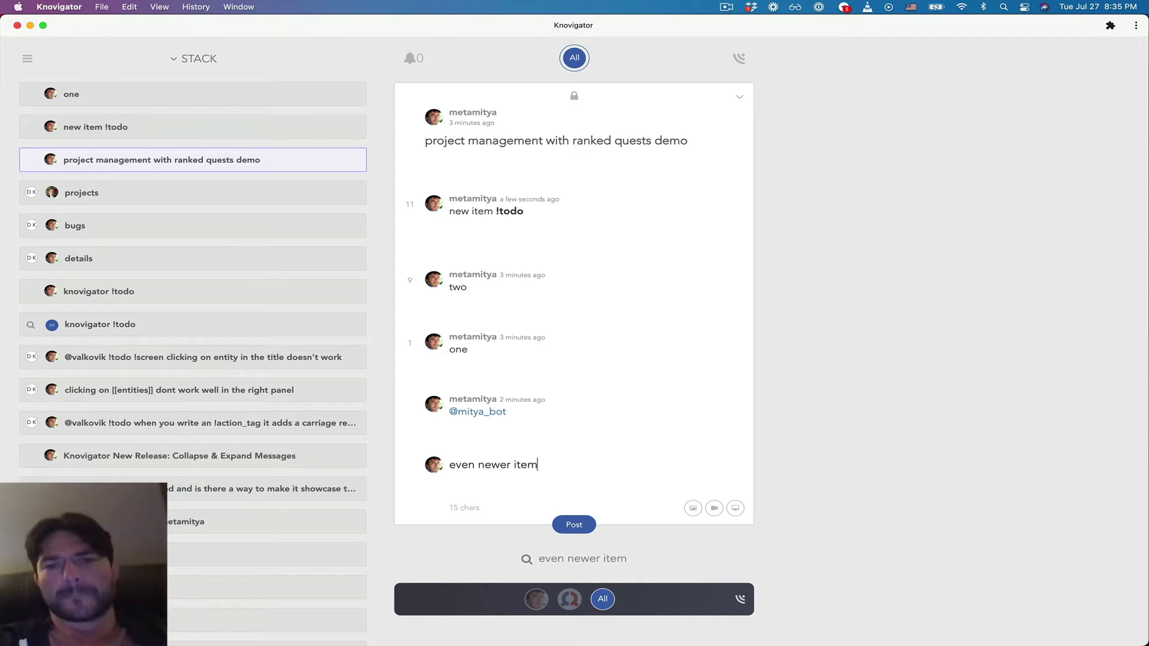
{"action": "type", "text": " !todo"}
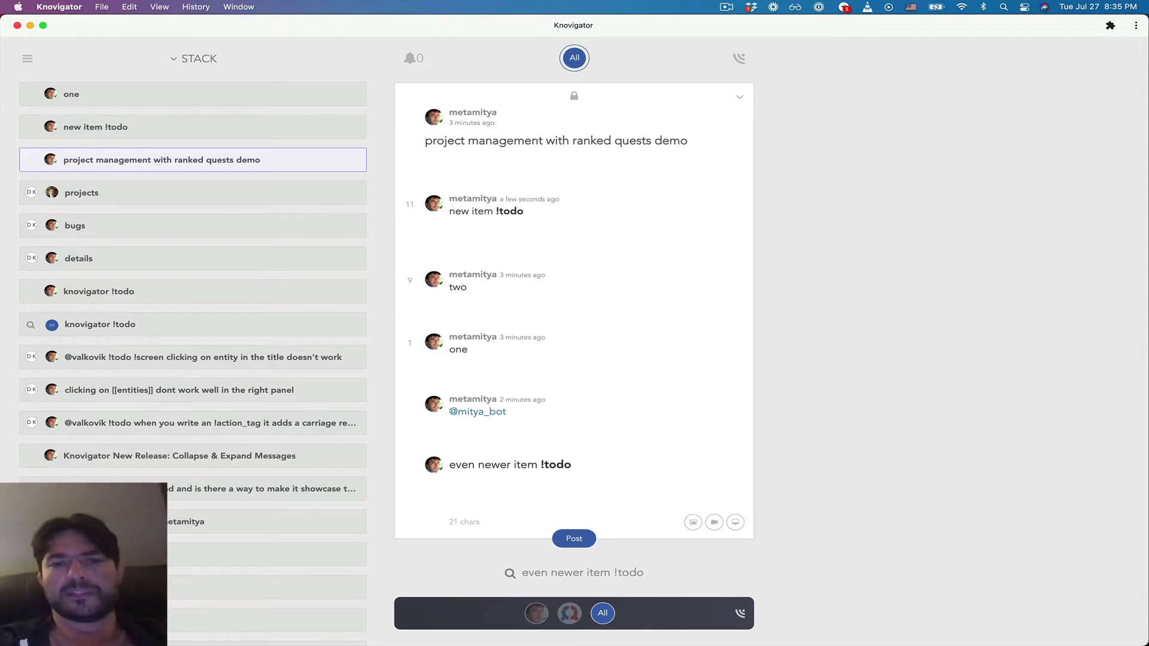
{"action": "key", "text": "Return"}
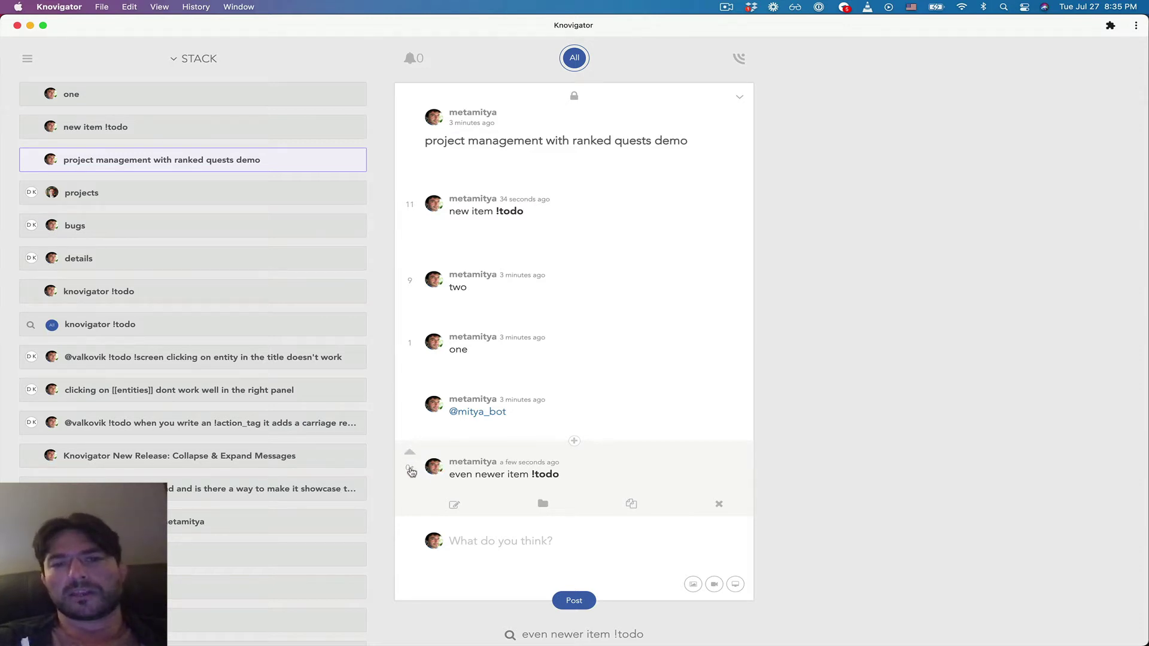
{"action": "left_click", "coordinate": [411, 455]}
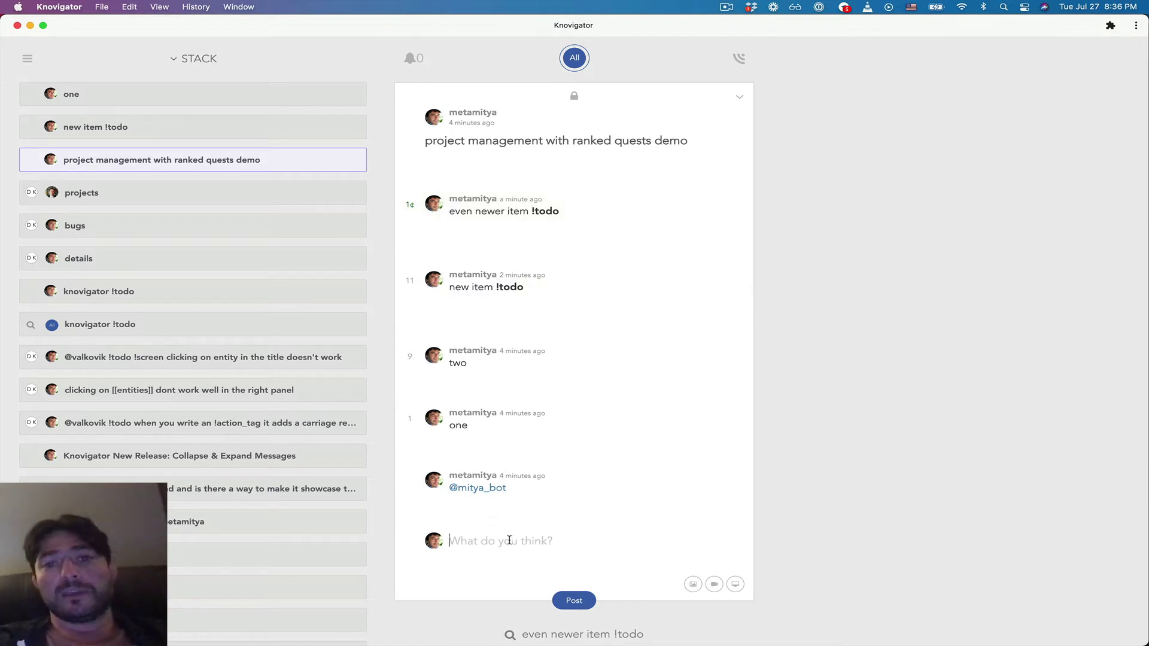
- Post the message "another item !todo" and upvote it to 2¢ so it ranks first
{"action": "type", "text": "anoth"}
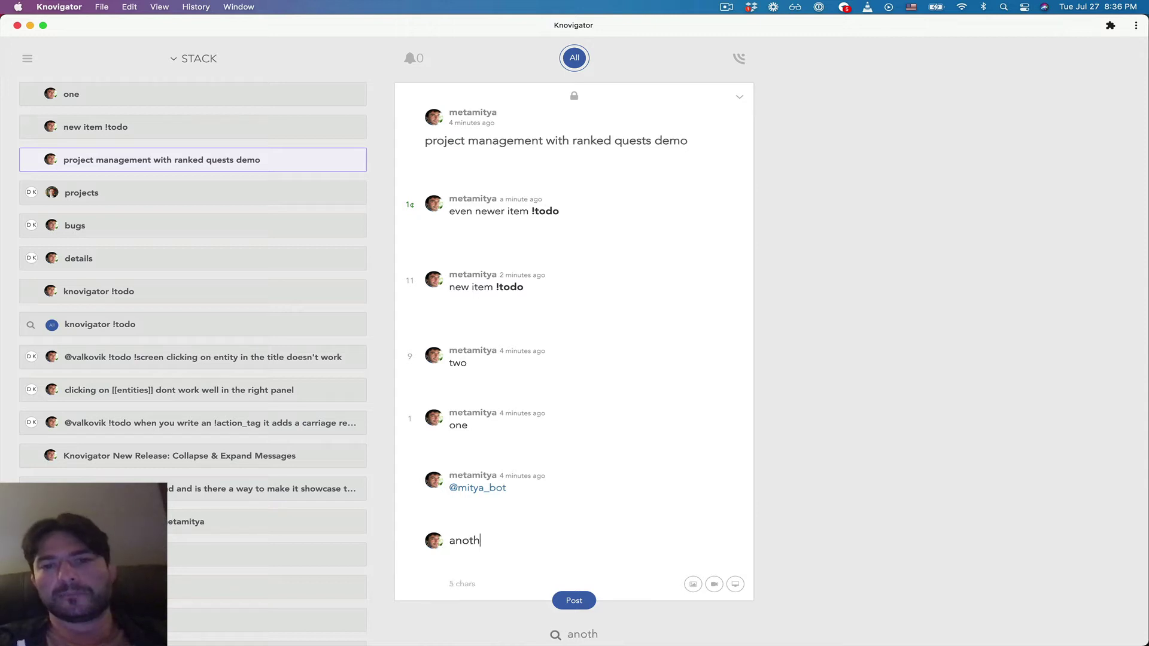
{"action": "type", "text": "er item !todo"}
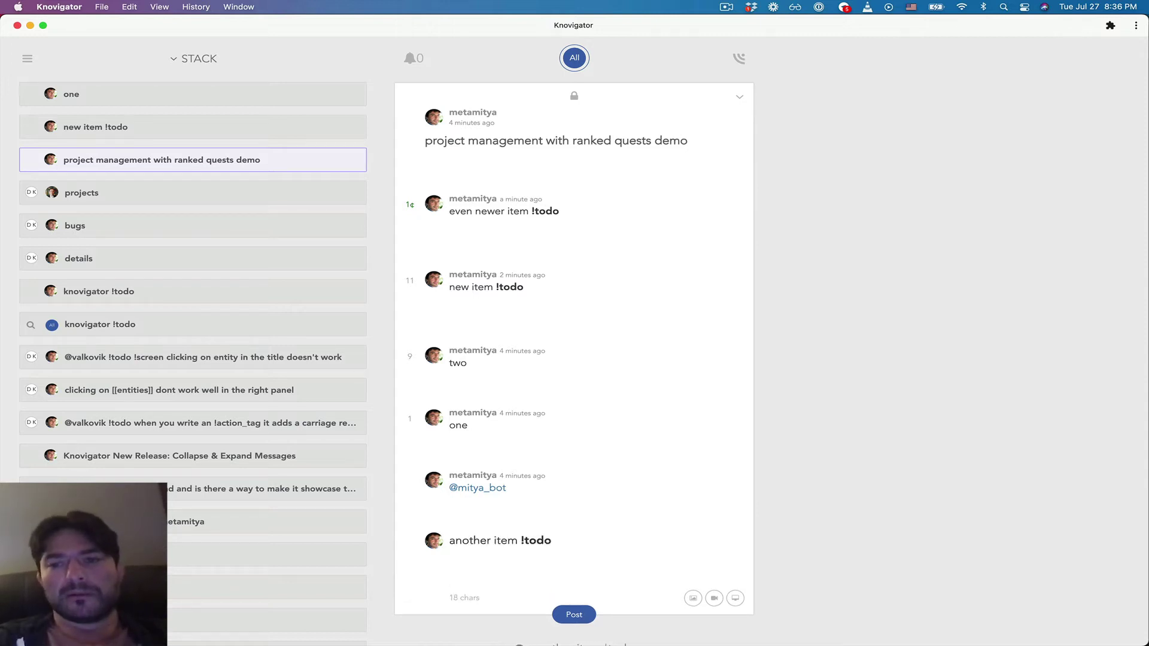
{"action": "key", "text": "Return"}
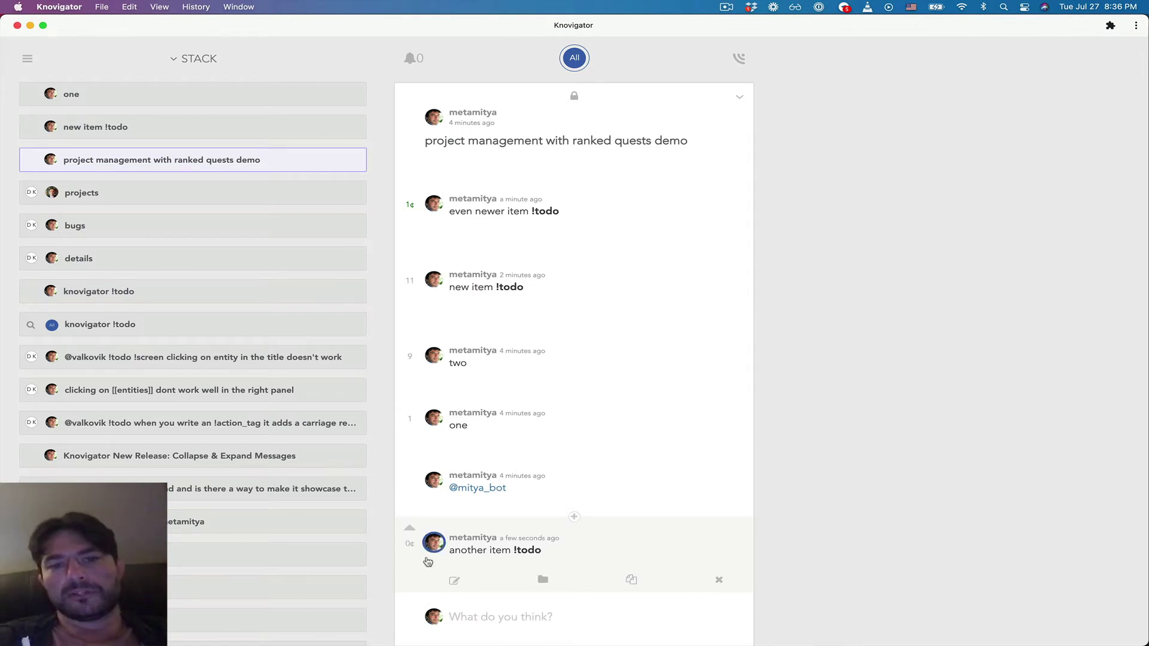
{"action": "left_click", "coordinate": [411, 530]}
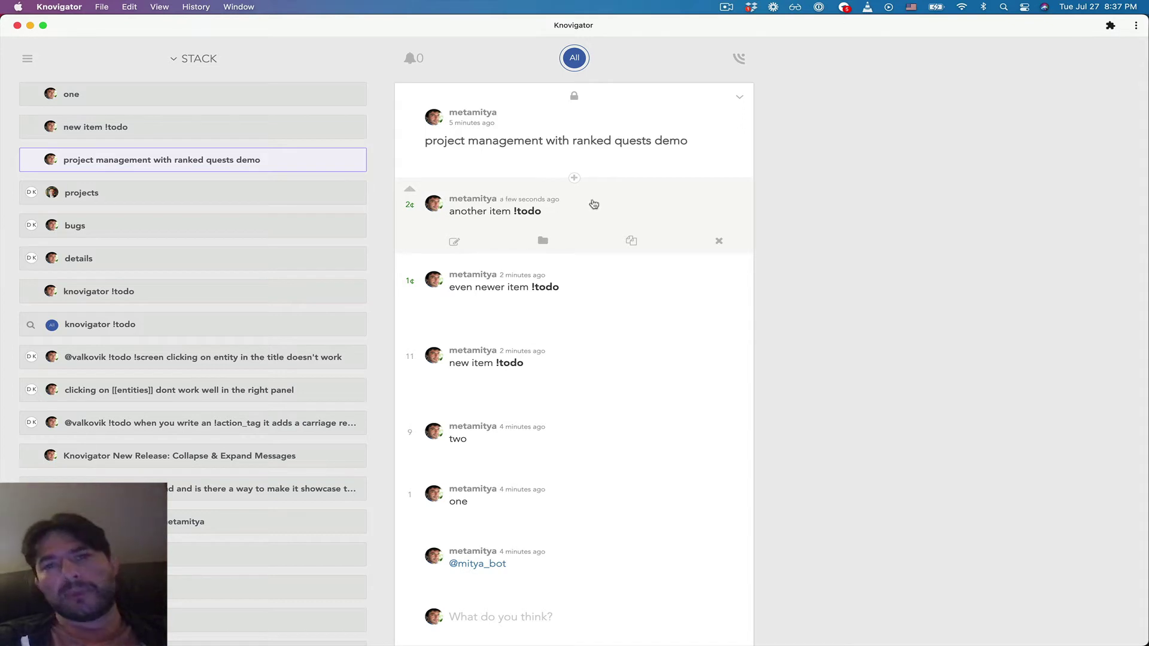
{"action": "scroll", "coordinate": [527, 264], "scroll_direction": "down", "scroll_amount": 2}
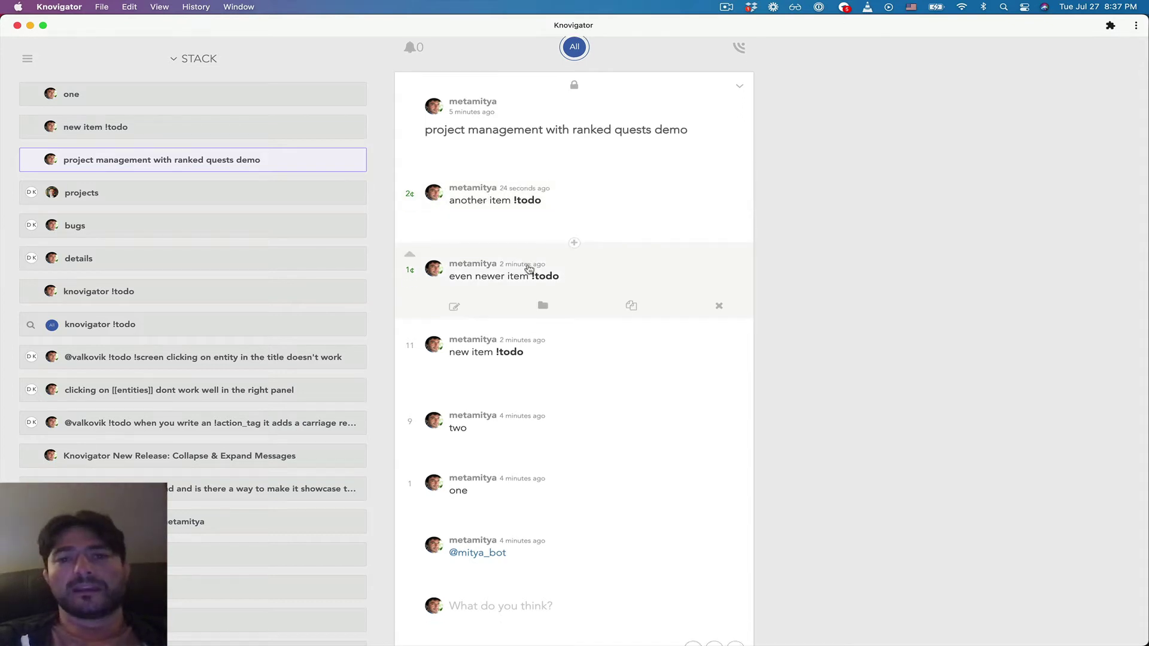
{"action": "scroll", "coordinate": [529, 268], "scroll_direction": "up", "scroll_amount": 2}
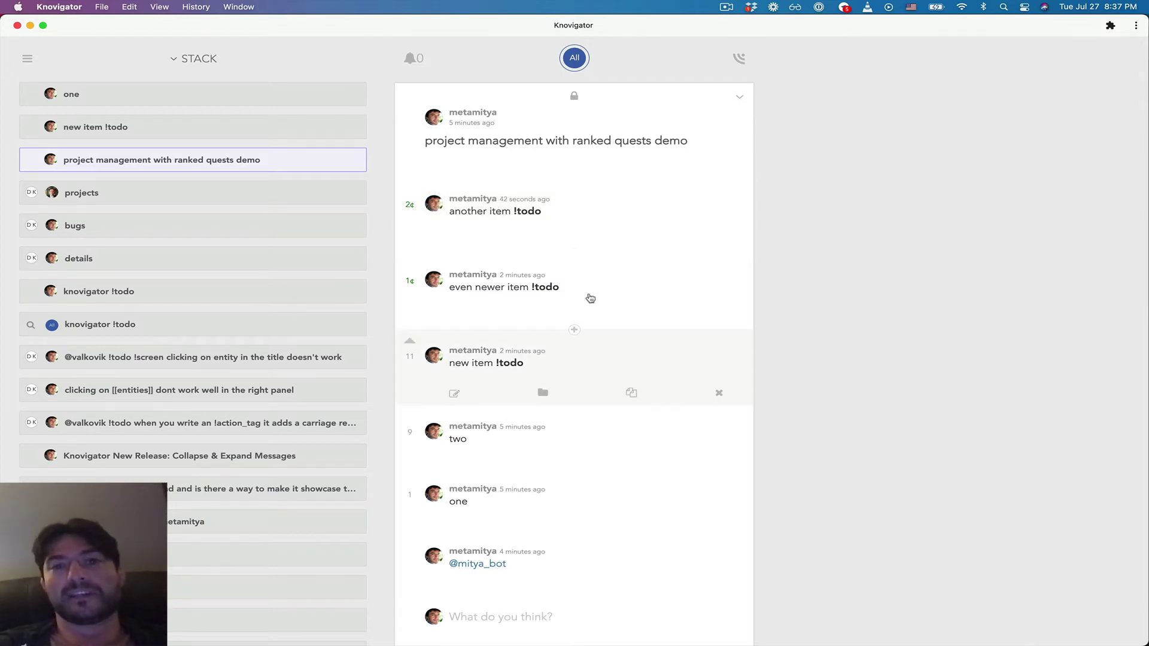
{"action": "scroll", "coordinate": [578, 281], "scroll_direction": "down", "scroll_amount": 2}
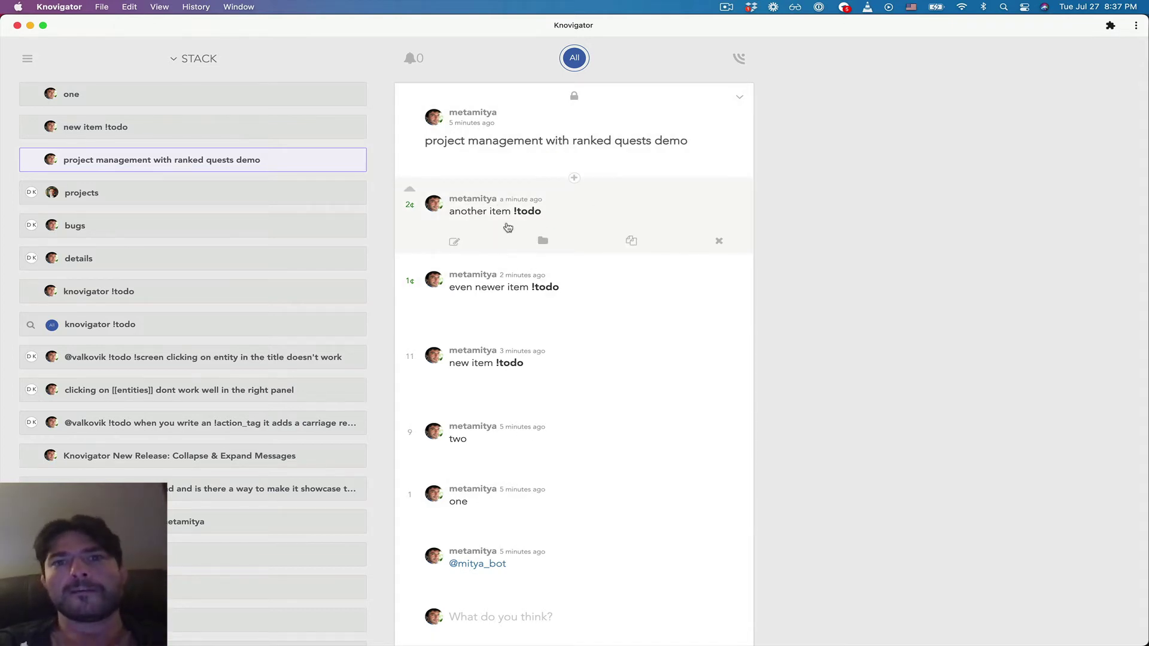
{"action": "left_click", "coordinate": [407, 204]}
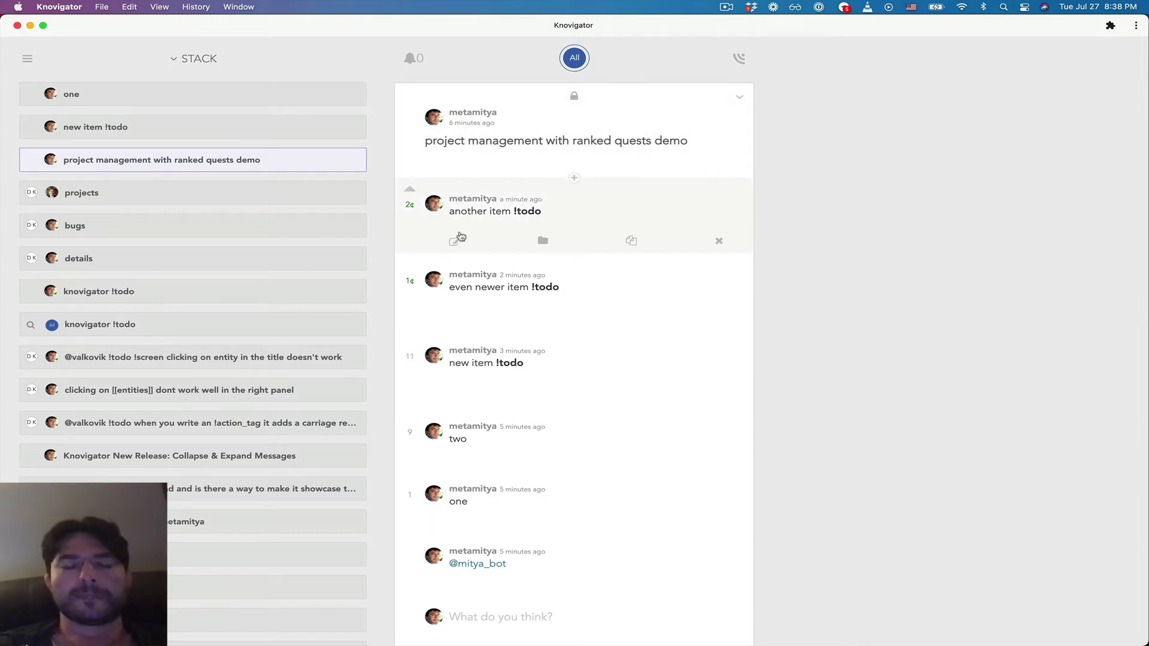
- Archive the two highest-ranked messages, "another item !todo" and "even newer item !todo"
{"action": "left_click", "coordinate": [543, 241]}
{"action": "left_click", "coordinate": [705, 241]}
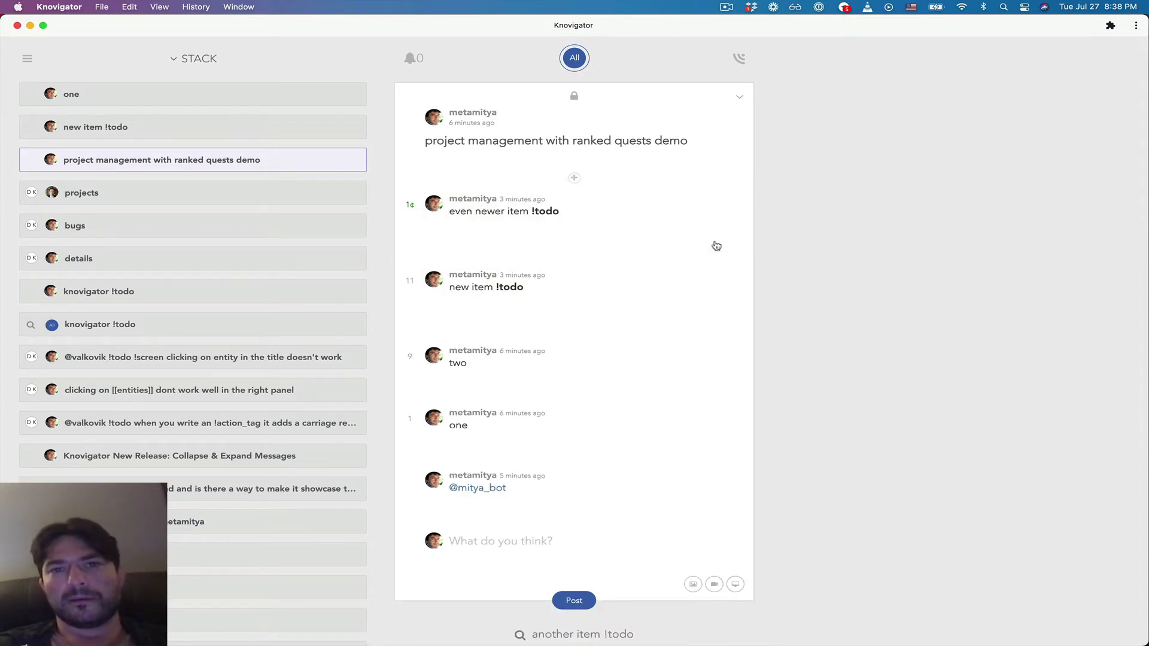
{"action": "mouse_move", "coordinate": [463, 198]}
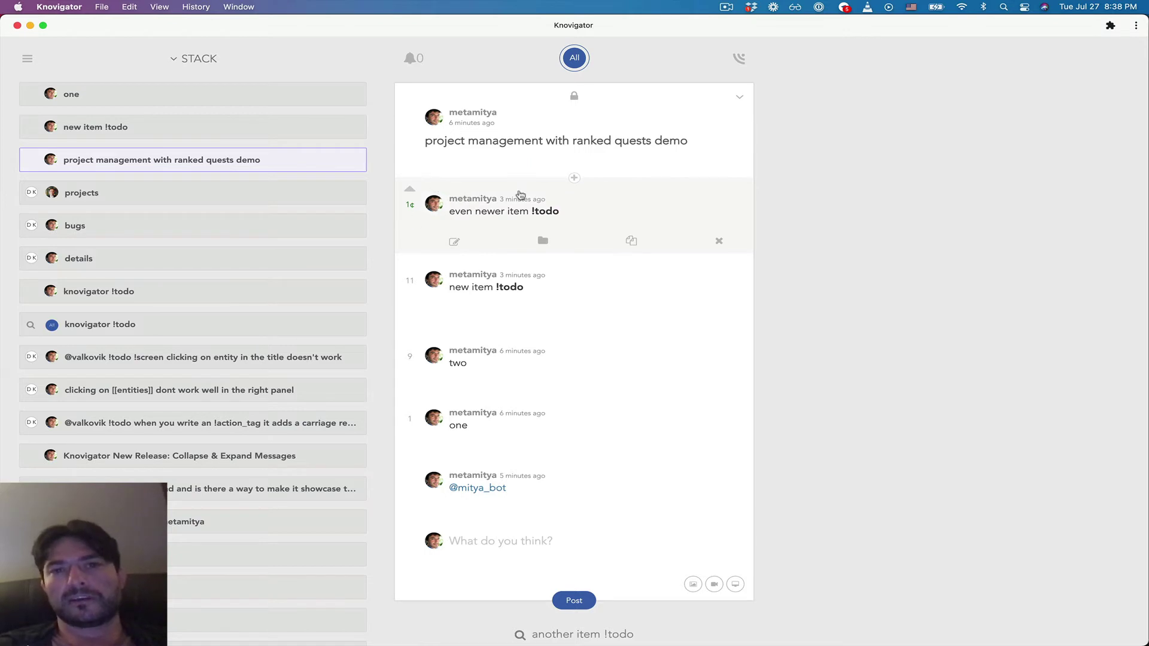
{"action": "mouse_move", "coordinate": [505, 128]}
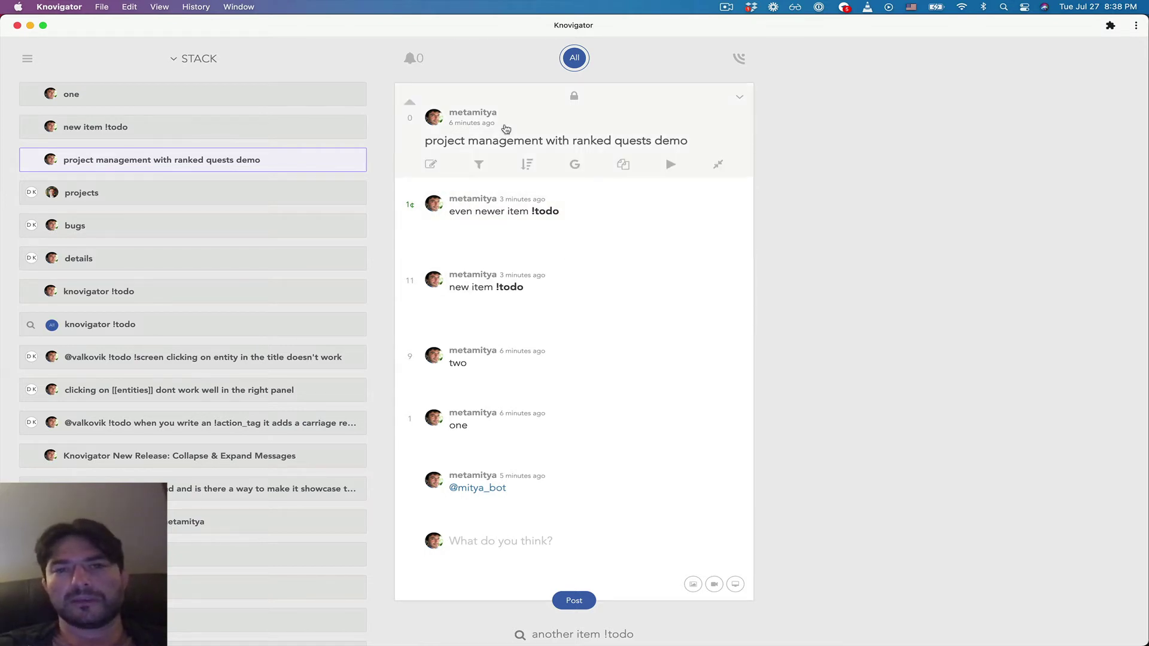
{"action": "left_click", "coordinate": [544, 242]}
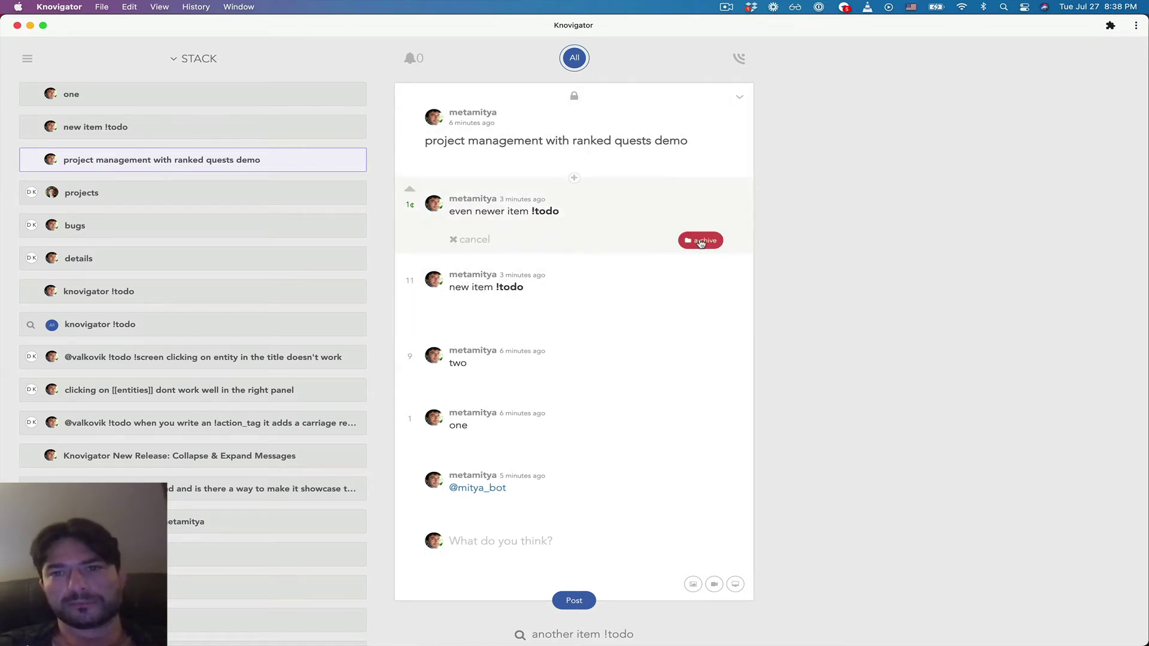
{"action": "left_click", "coordinate": [701, 241]}
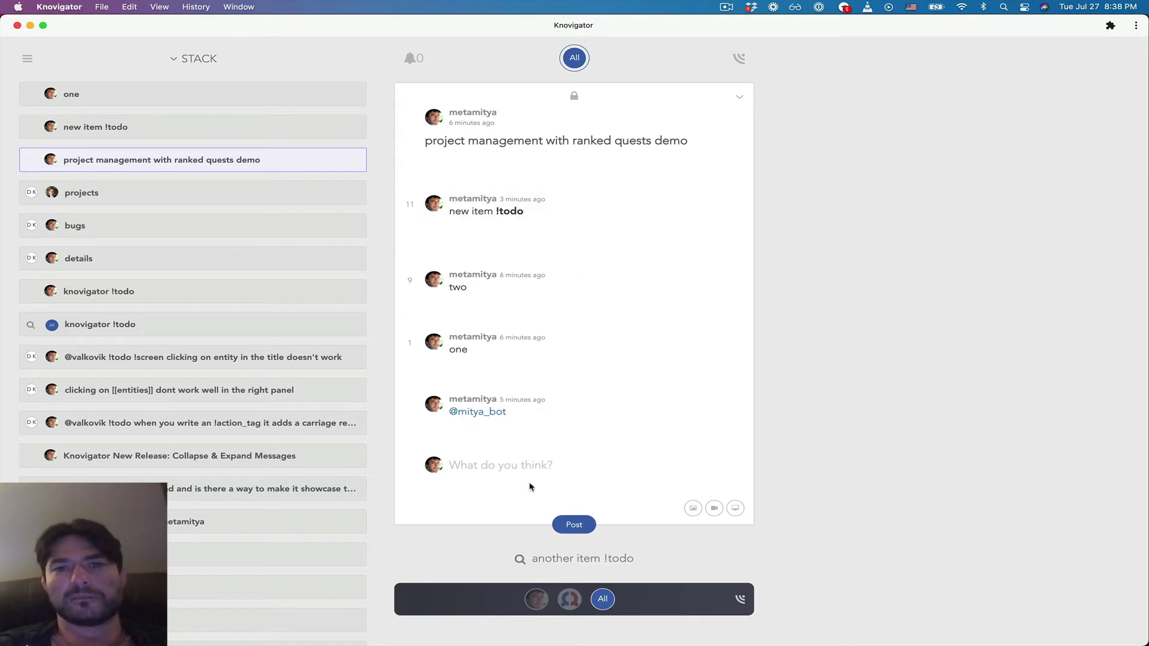
- Upvote the remaining "new item !todo" message to 1¢
{"action": "mouse_move", "coordinate": [466, 235]}
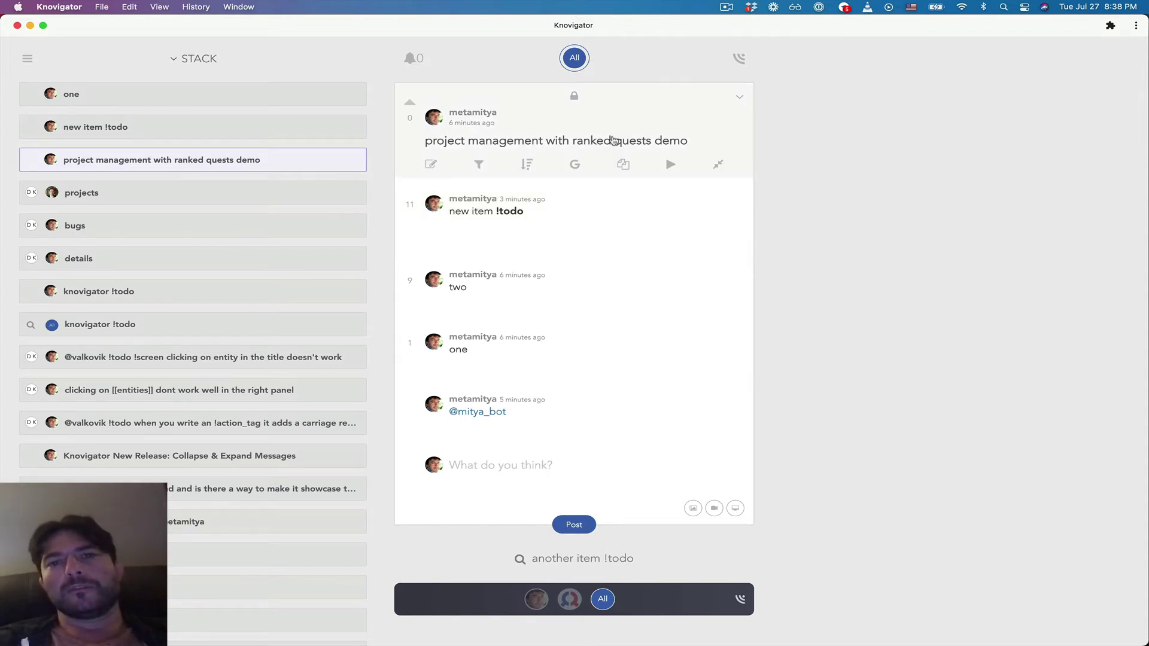
{"action": "mouse_move", "coordinate": [608, 282]}
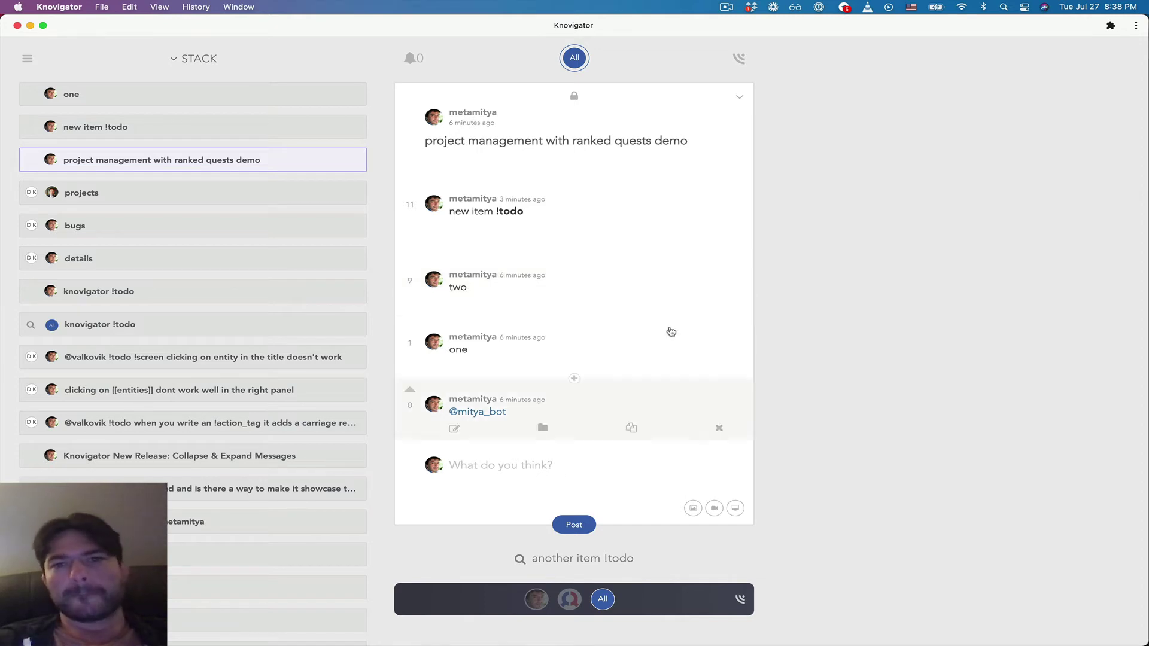
{"action": "mouse_move", "coordinate": [556, 213]}
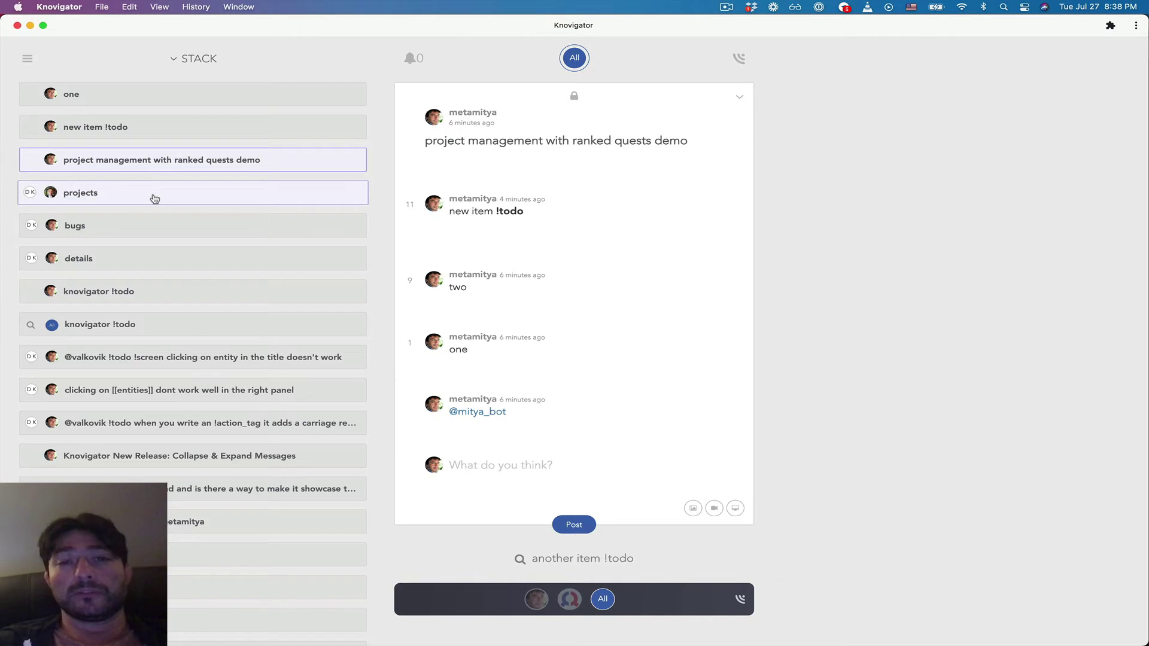
{"action": "mouse_move", "coordinate": [590, 220]}
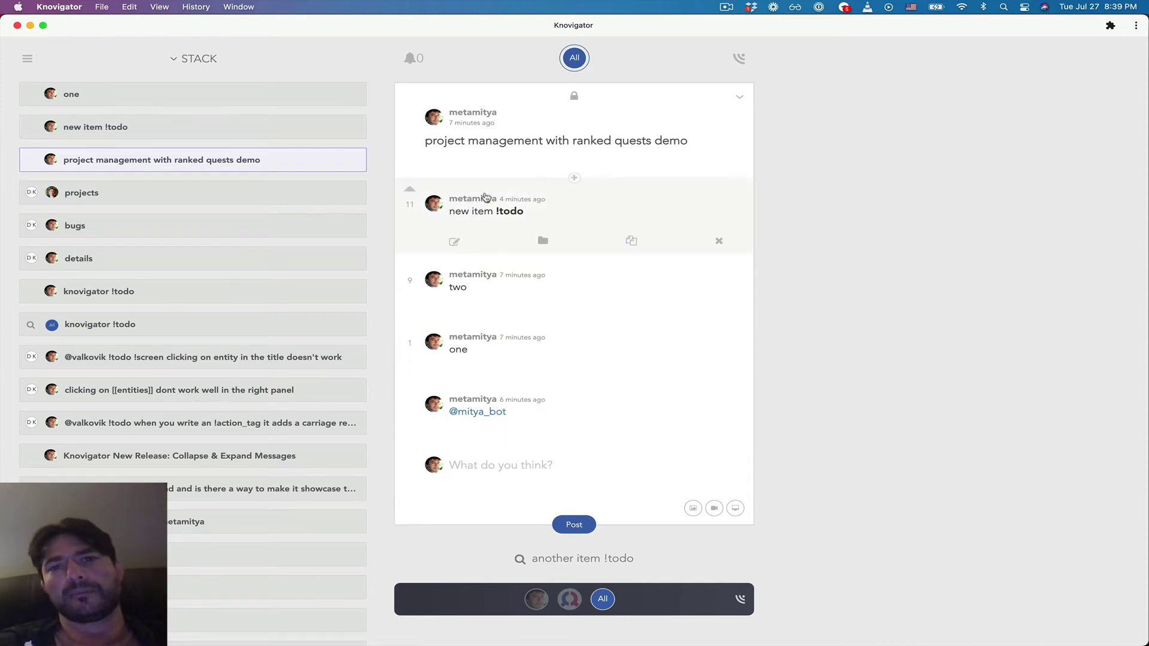
{"action": "mouse_move", "coordinate": [542, 216]}
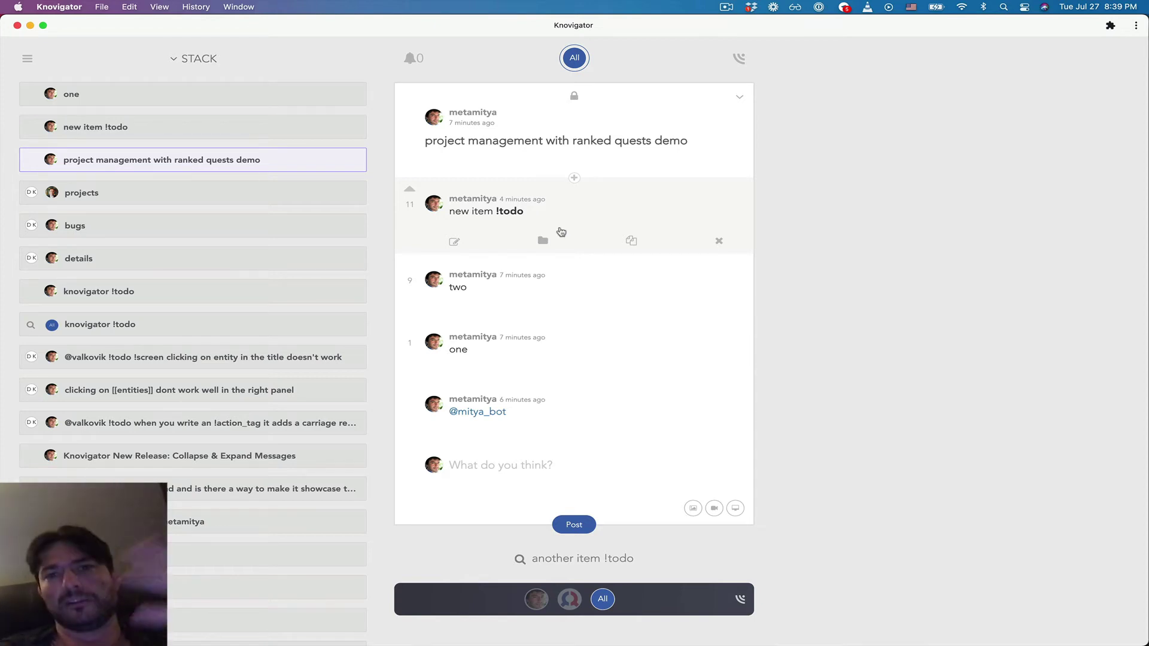
{"action": "left_click", "coordinate": [409, 189]}
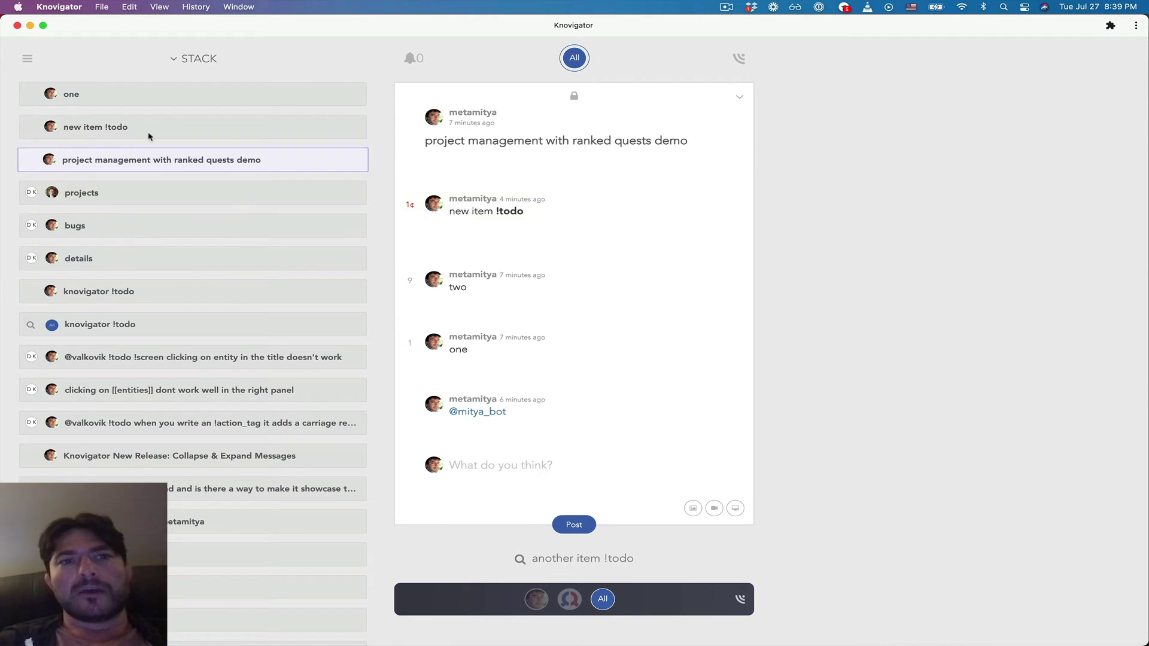
- Open the "projects" quest from the stack and show its top-ranked "bugs" message alongside it
{"action": "left_click", "coordinate": [106, 198]}
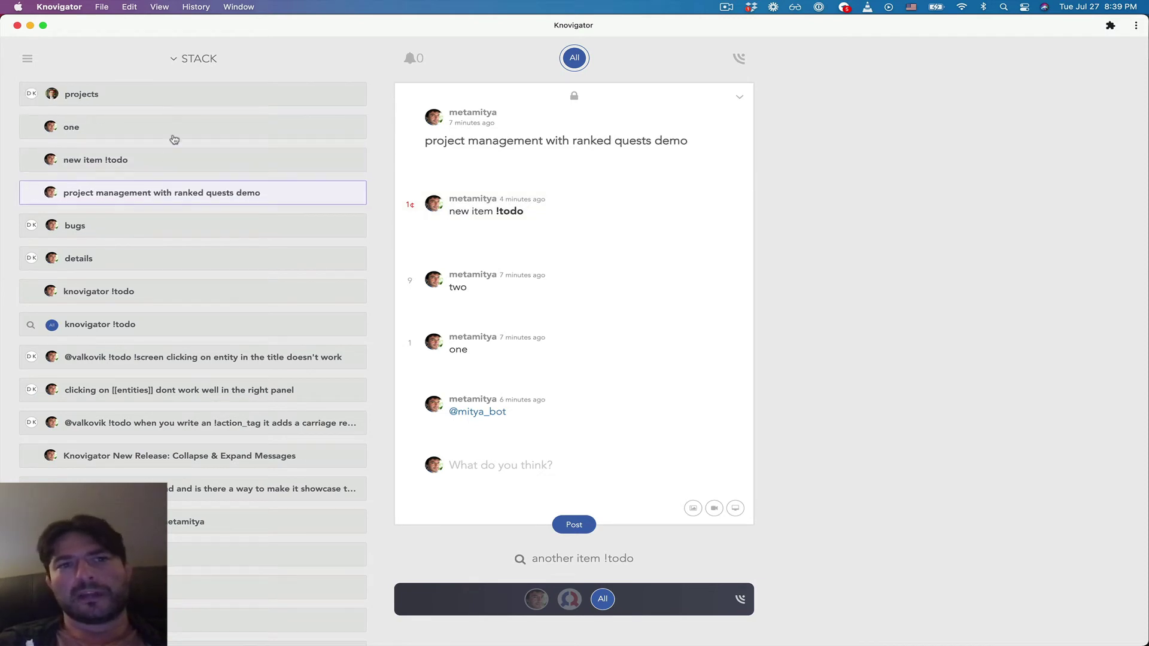
{"action": "left_click", "coordinate": [166, 103]}
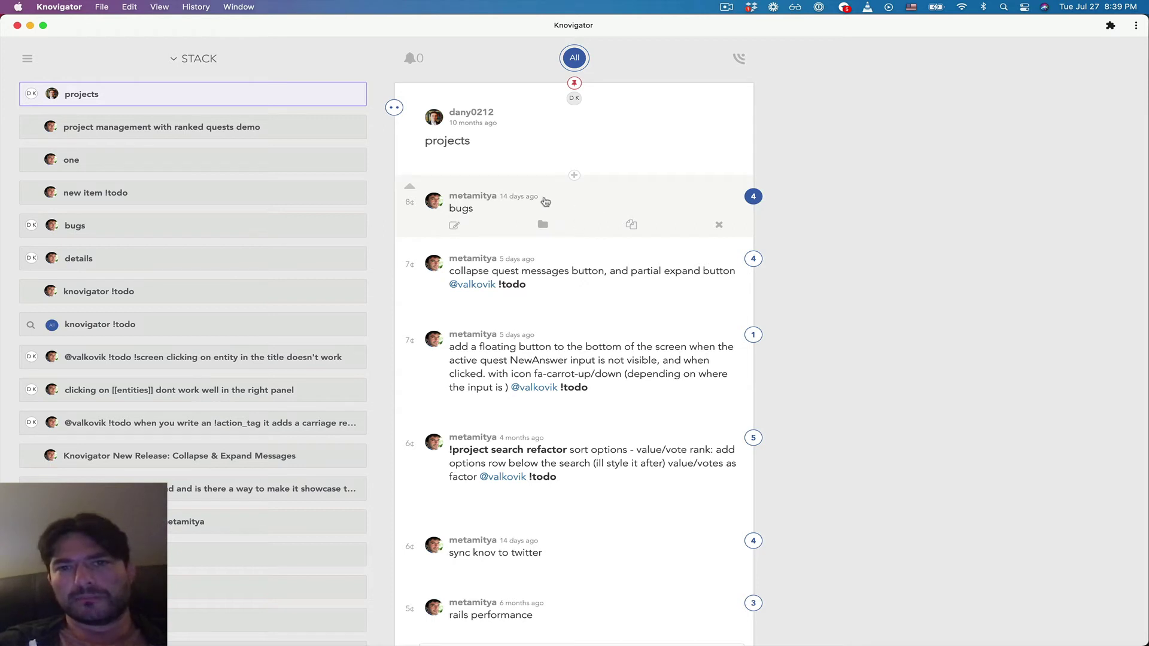
{"action": "left_click", "coordinate": [579, 207]}
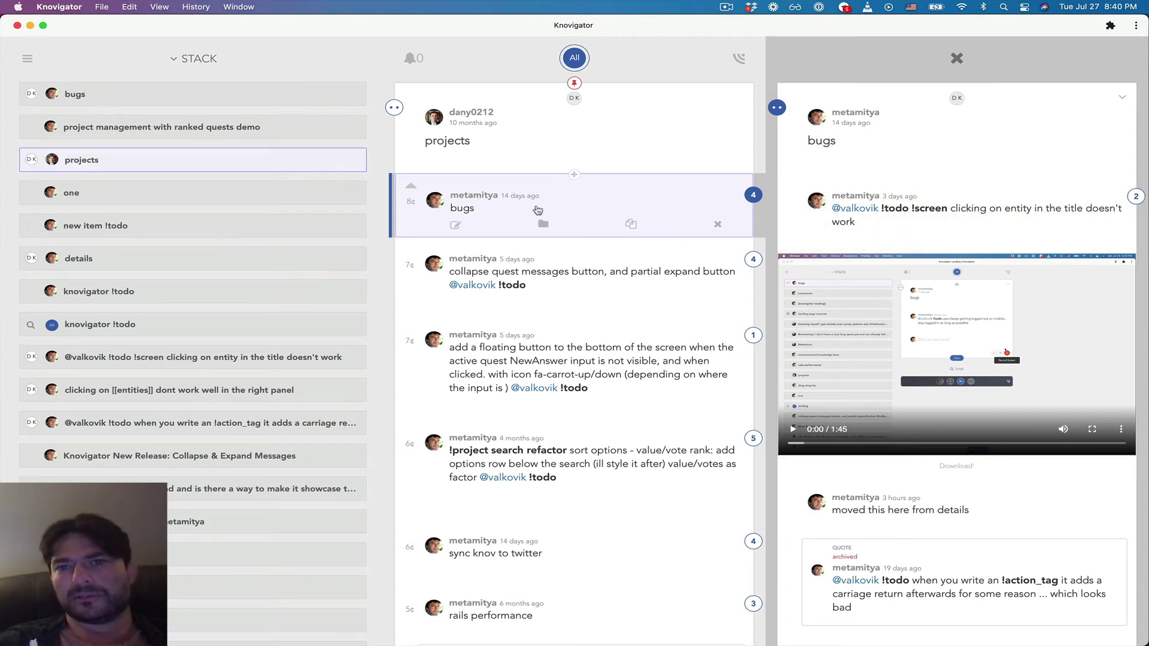
- Look through the messages in the "bugs" quest, including the !todo !screen report and the archived quotes moved from details
{"action": "scroll", "coordinate": [885, 185], "scroll_direction": "down", "scroll_amount": 1}
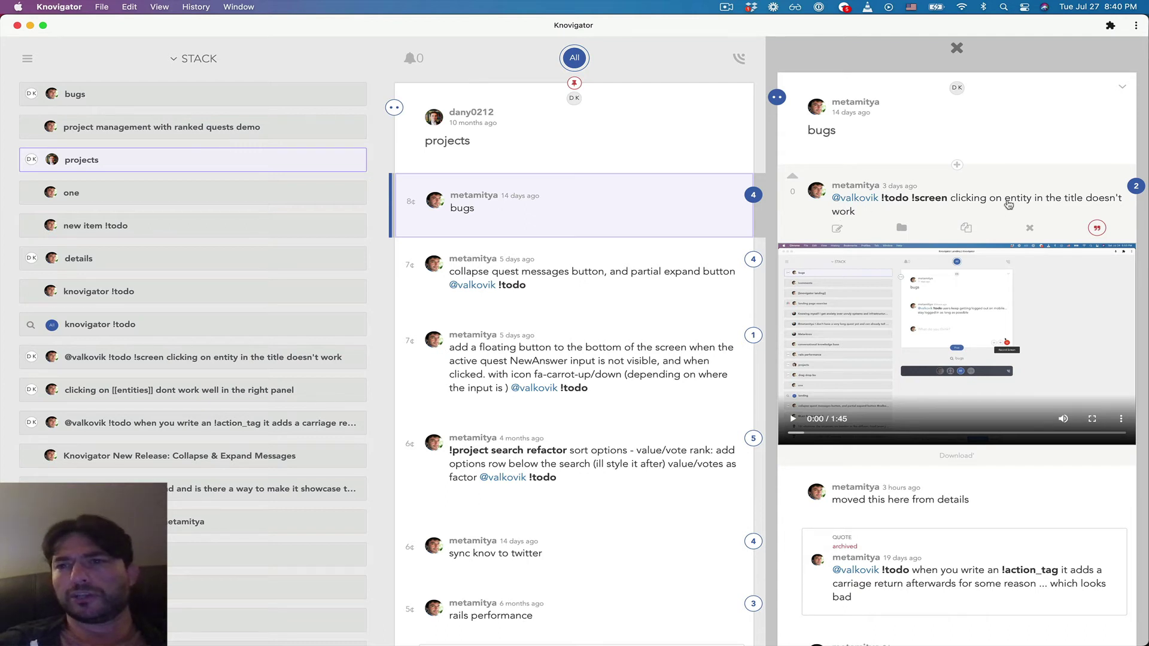
{"action": "scroll", "coordinate": [1012, 240], "scroll_direction": "down", "scroll_amount": 1}
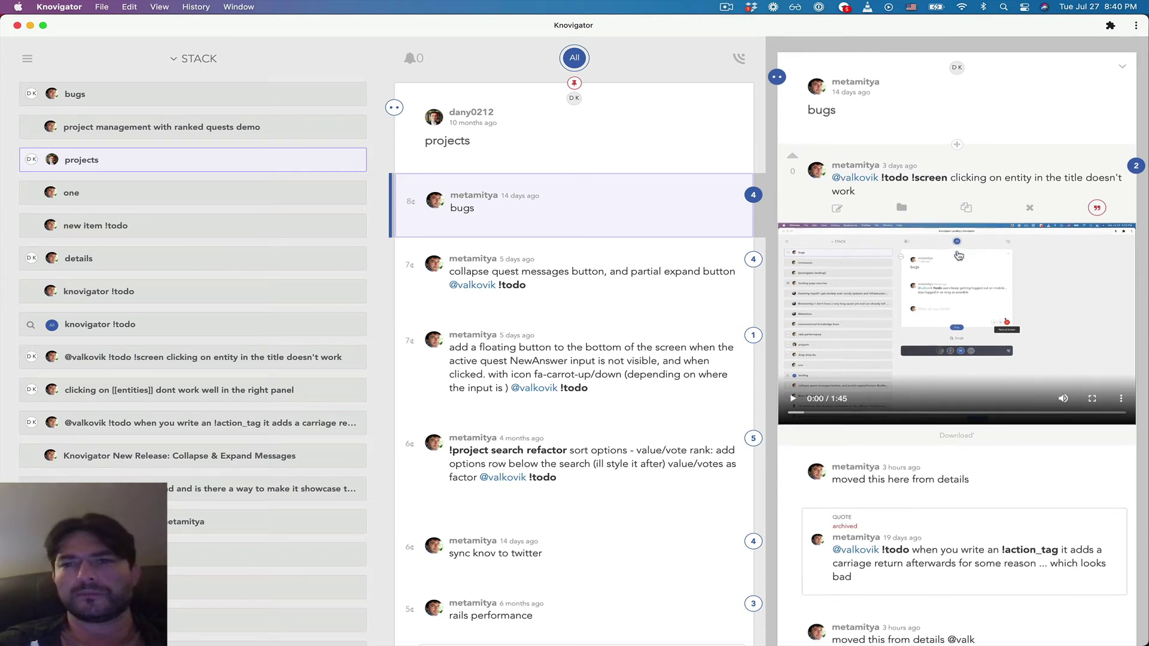
{"action": "scroll", "coordinate": [959, 255], "scroll_direction": "down", "scroll_amount": 5}
{"action": "scroll", "coordinate": [959, 256], "scroll_direction": "down", "scroll_amount": 2}
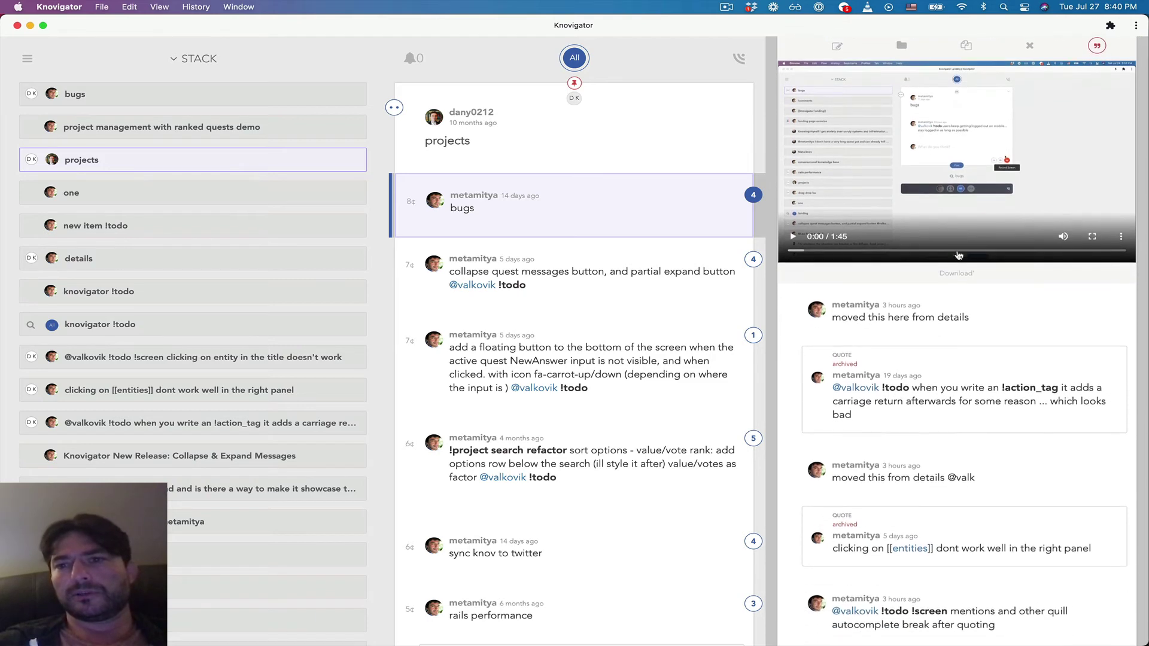
{"action": "scroll", "coordinate": [910, 325], "scroll_direction": "up", "scroll_amount": 4}
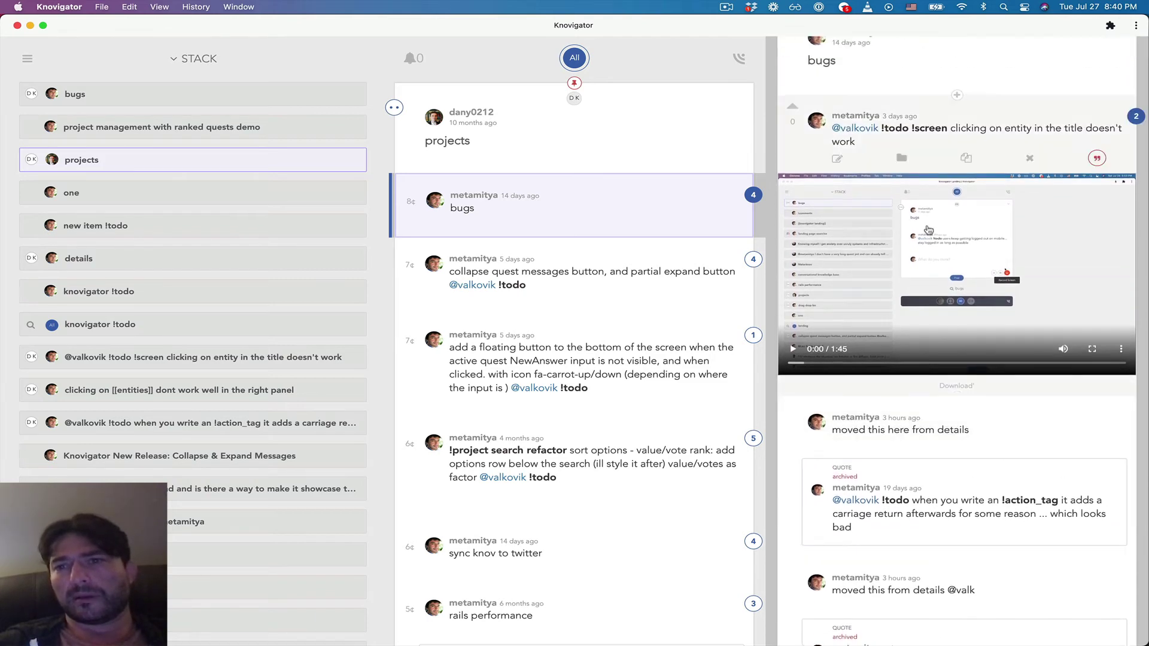
{"action": "scroll", "coordinate": [940, 170], "scroll_direction": "up", "scroll_amount": 5}
- Open the "clicking on entity in the title doesn't work" bug and review its pull request and !qa replies
{"action": "left_click", "coordinate": [969, 213]}
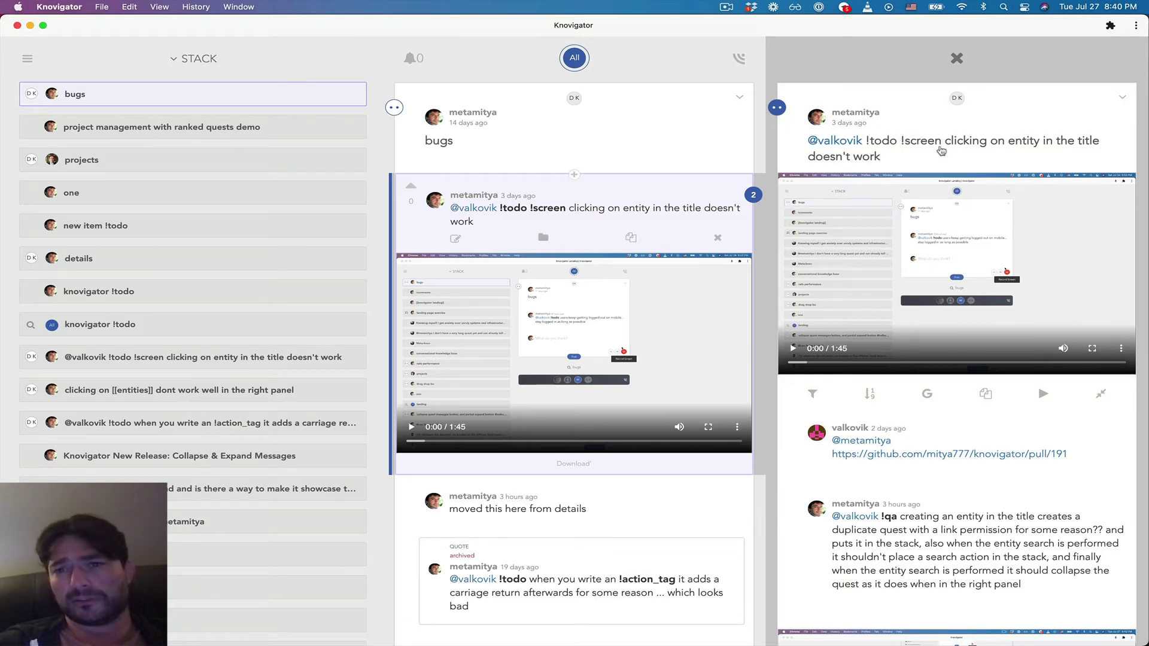
{"action": "scroll", "coordinate": [951, 441], "scroll_direction": "down", "scroll_amount": 5}
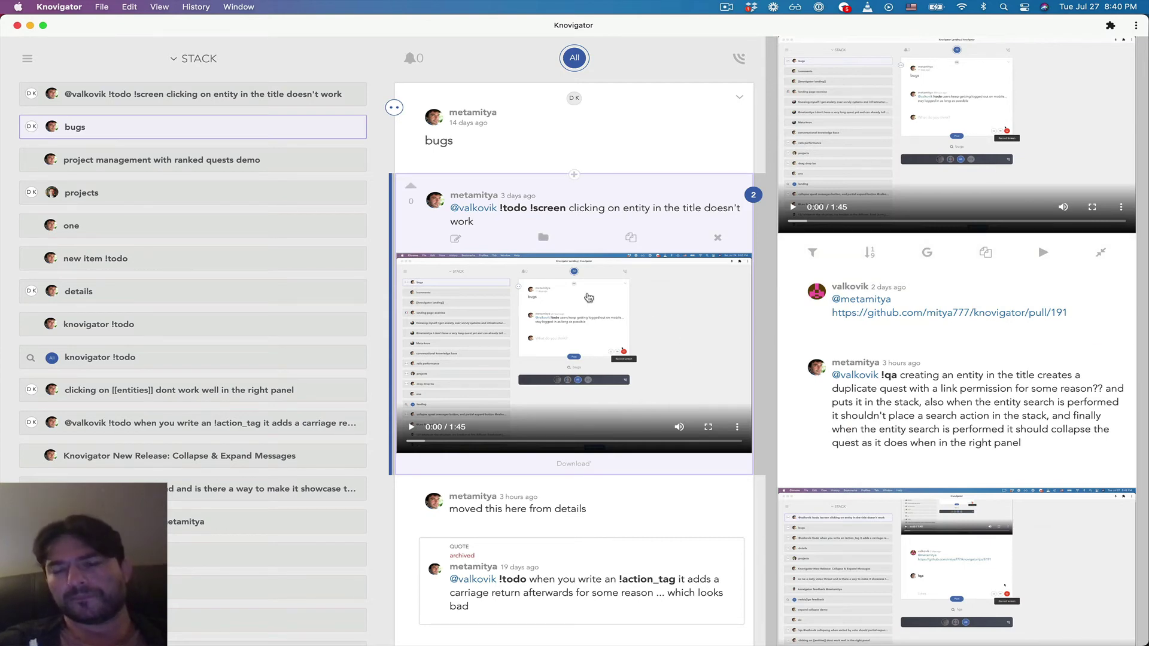
{"action": "scroll", "coordinate": [980, 288], "scroll_direction": "down", "scroll_amount": 5}
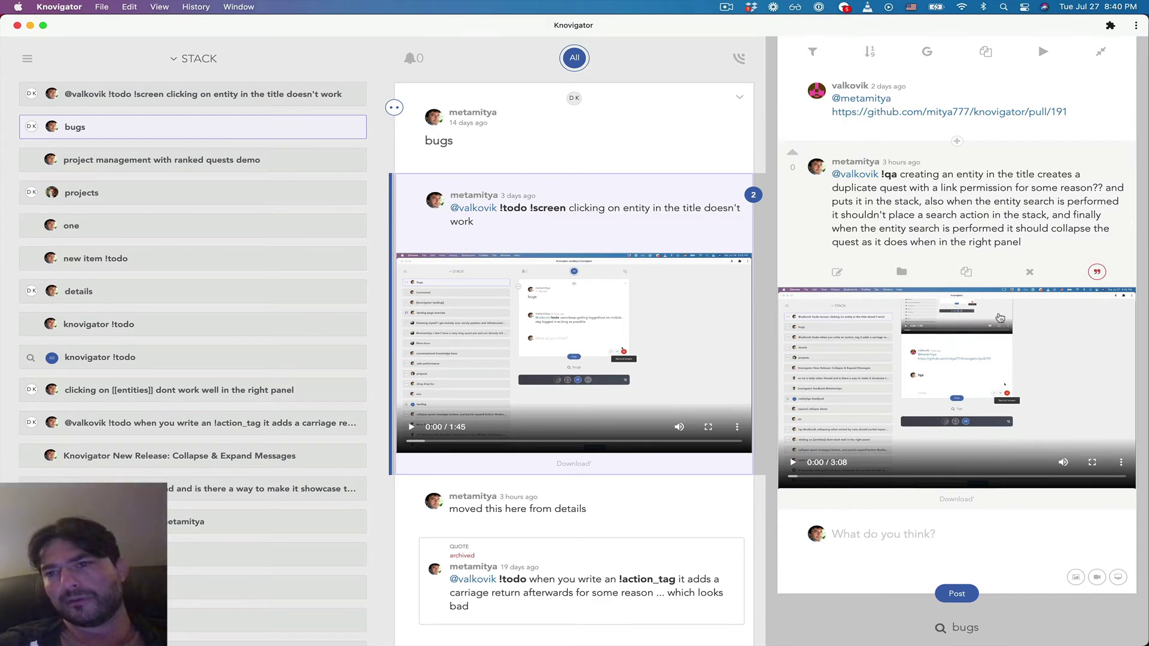
{"action": "scroll", "coordinate": [1007, 429], "scroll_direction": "up", "scroll_amount": 1}
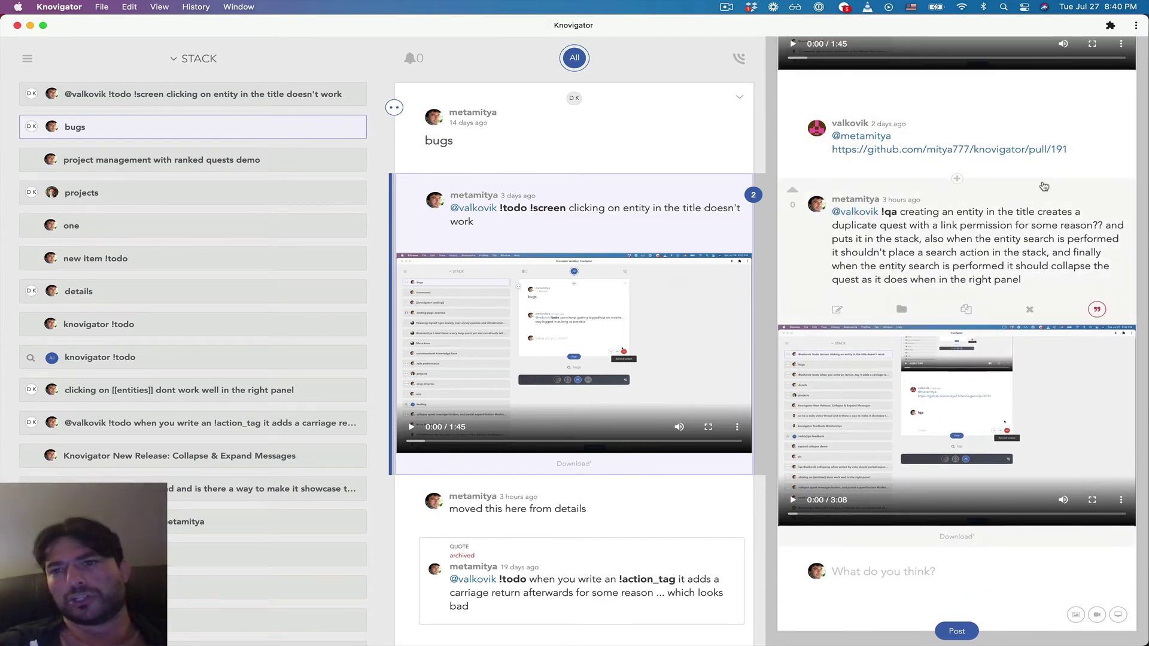
- Return to the "projects" quest and show its "collapse quest messages button, and partial expand button" message alongside it
{"action": "left_click", "coordinate": [395, 108]}
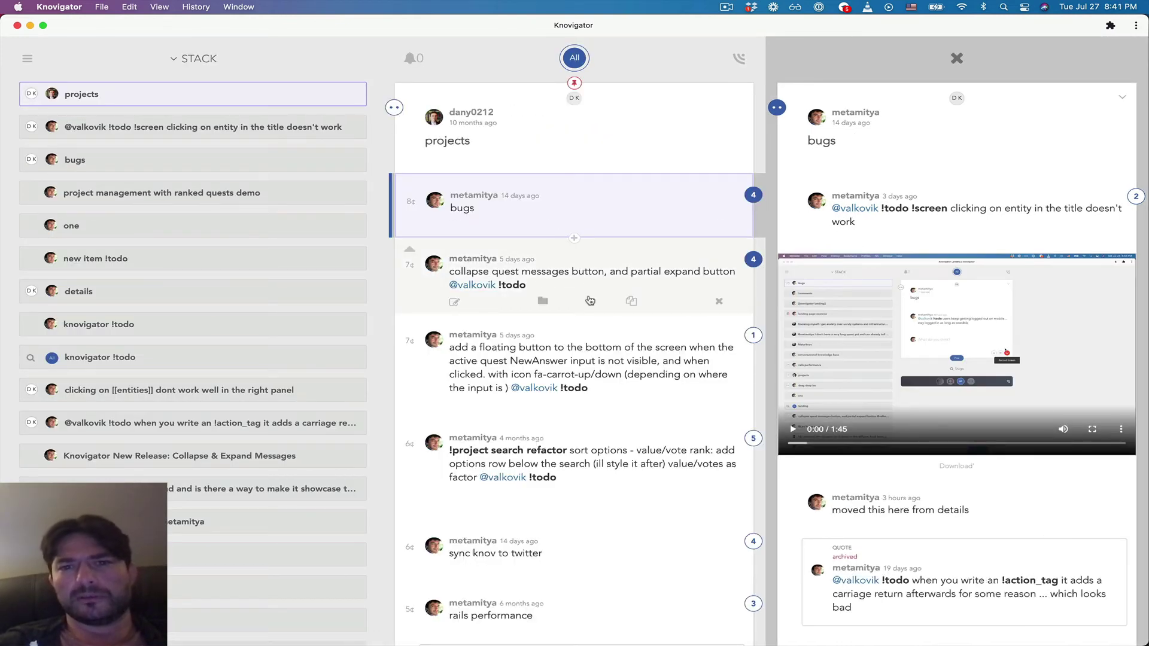
{"action": "left_click", "coordinate": [472, 280]}
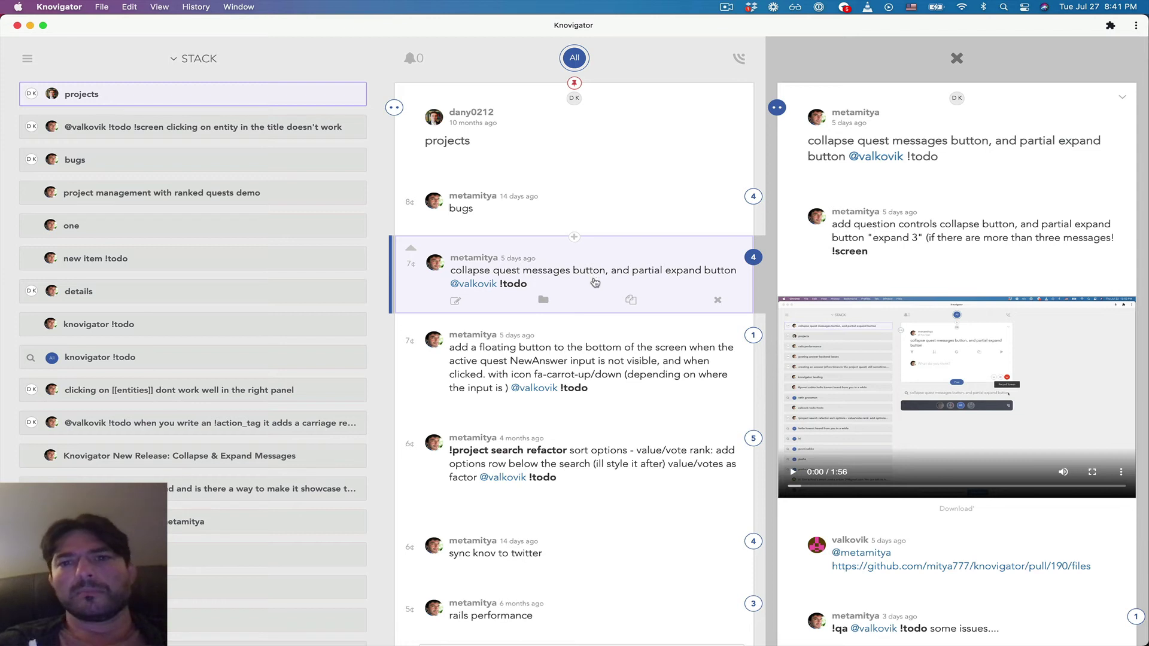
{"action": "mouse_move", "coordinate": [707, 150]}
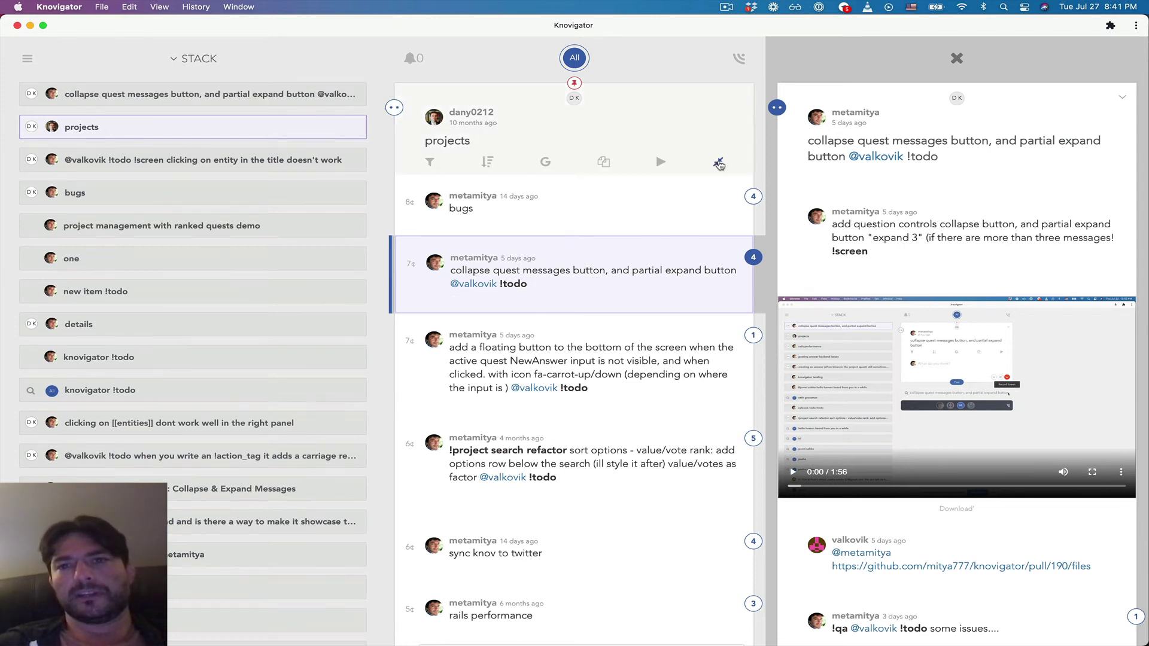
{"action": "mouse_move", "coordinate": [547, 301]}
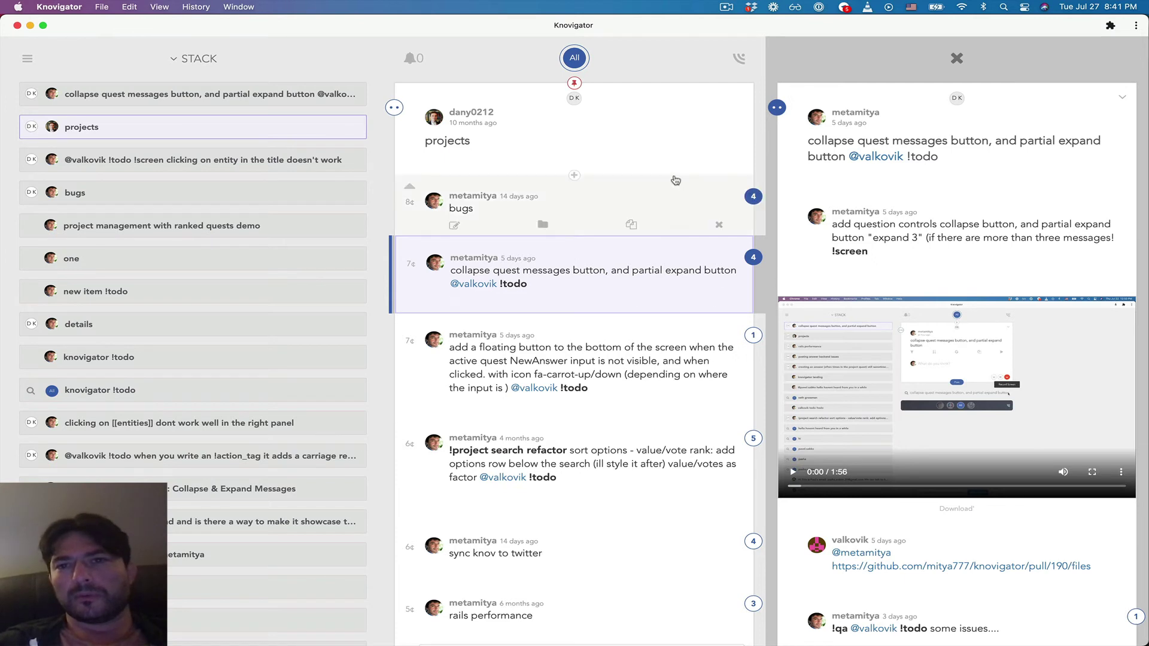
{"action": "mouse_move", "coordinate": [815, 269]}
- Examine the collapse-button thread from the !screen request through the pull request link to the !qa replies
{"action": "scroll", "coordinate": [815, 258], "scroll_direction": "down", "scroll_amount": 1}
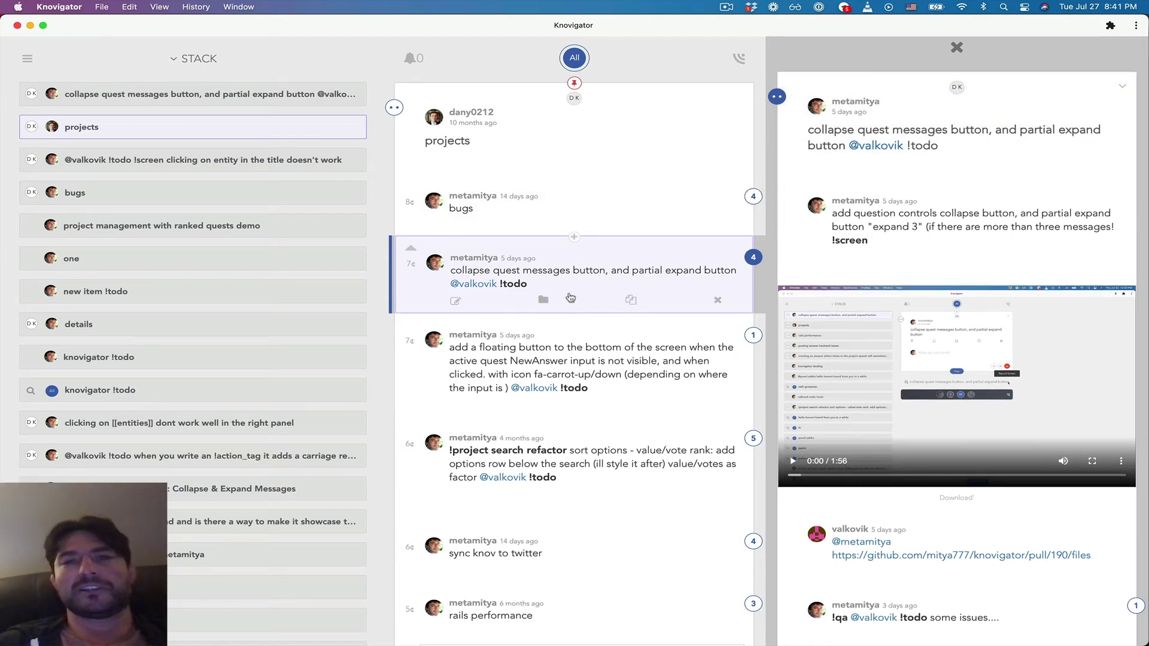
{"action": "mouse_move", "coordinate": [927, 161]}
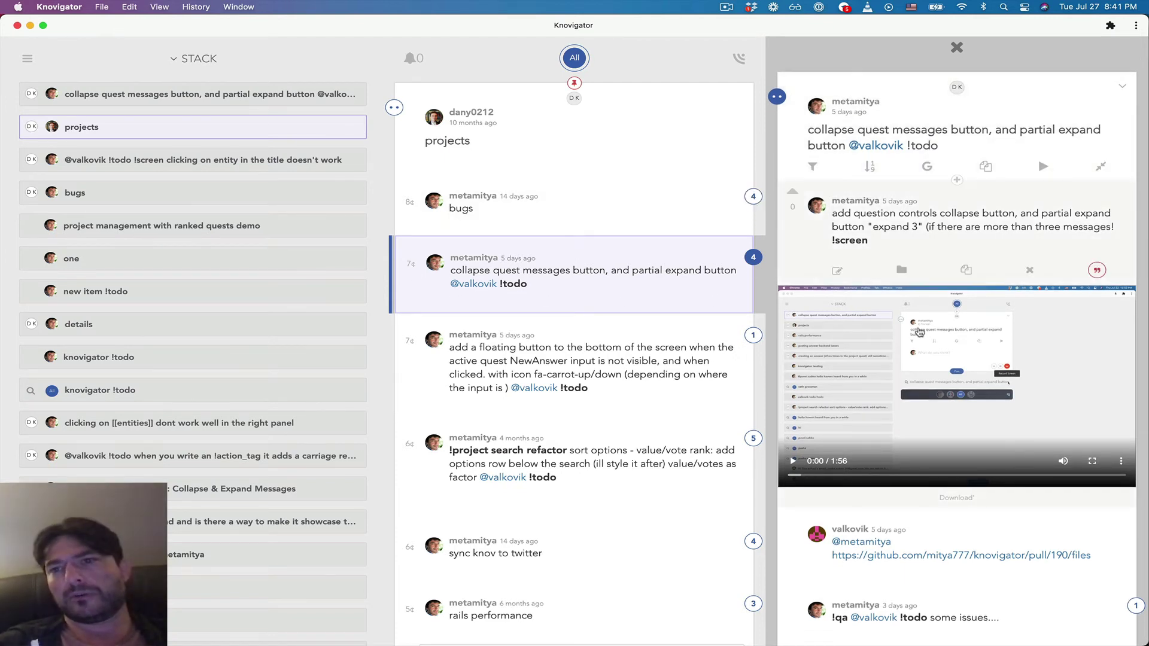
{"action": "scroll", "coordinate": [926, 179], "scroll_direction": "down", "scroll_amount": 5}
{"action": "mouse_move", "coordinate": [705, 306]}
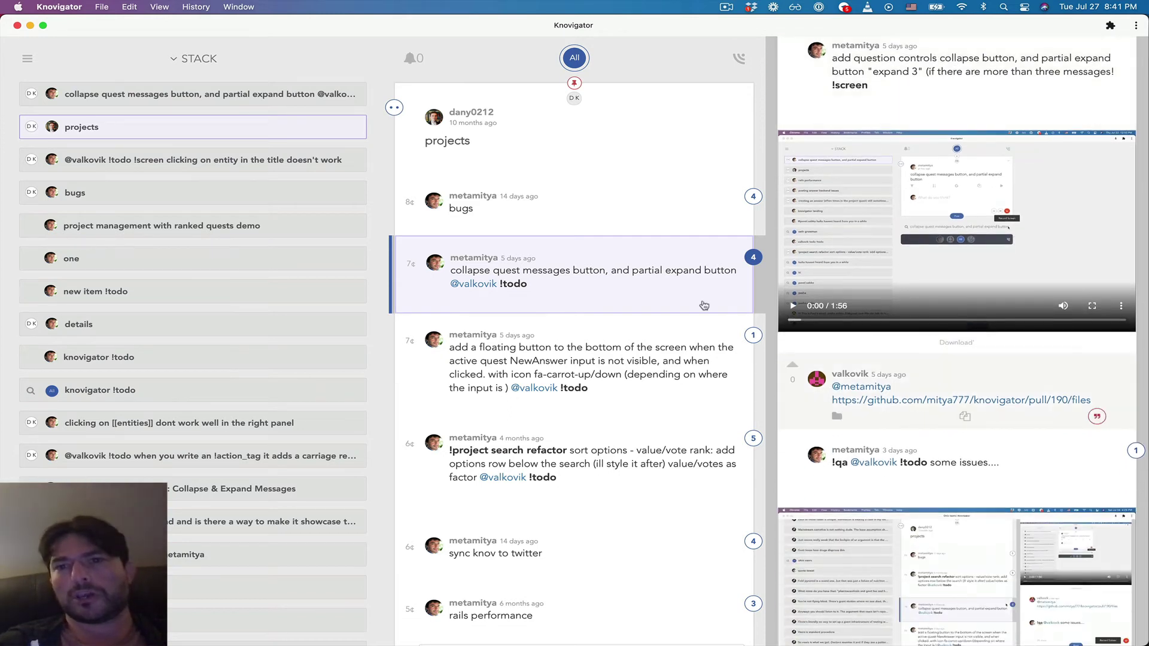
{"action": "scroll", "coordinate": [922, 299], "scroll_direction": "down", "scroll_amount": 1}
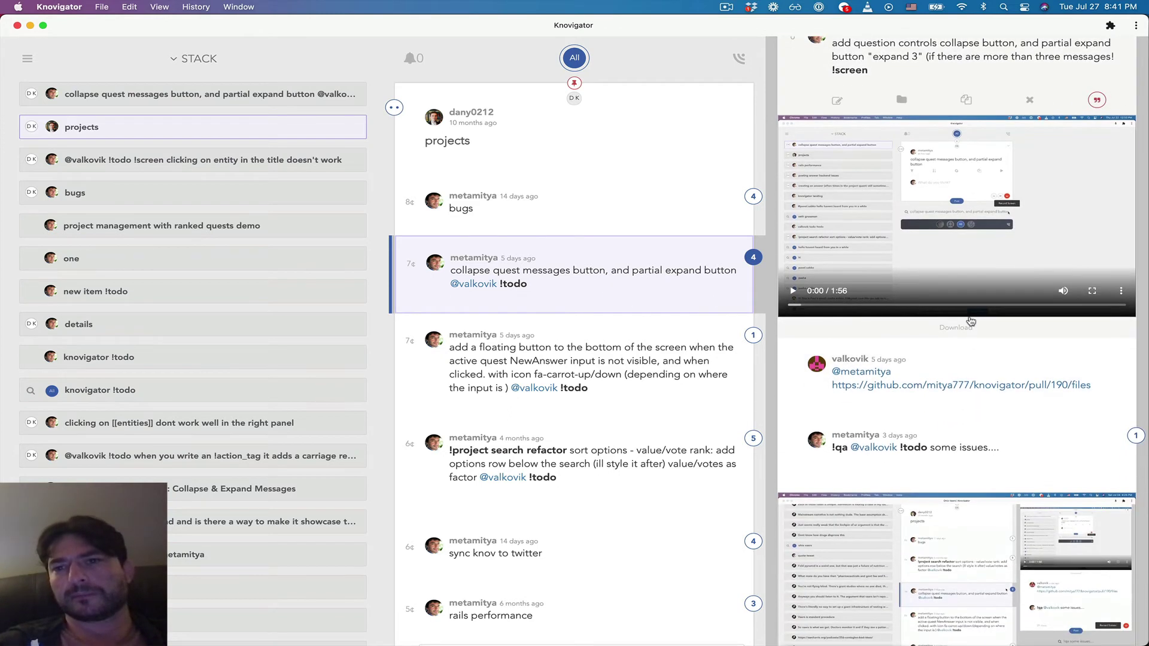
{"action": "mouse_move", "coordinate": [980, 373]}
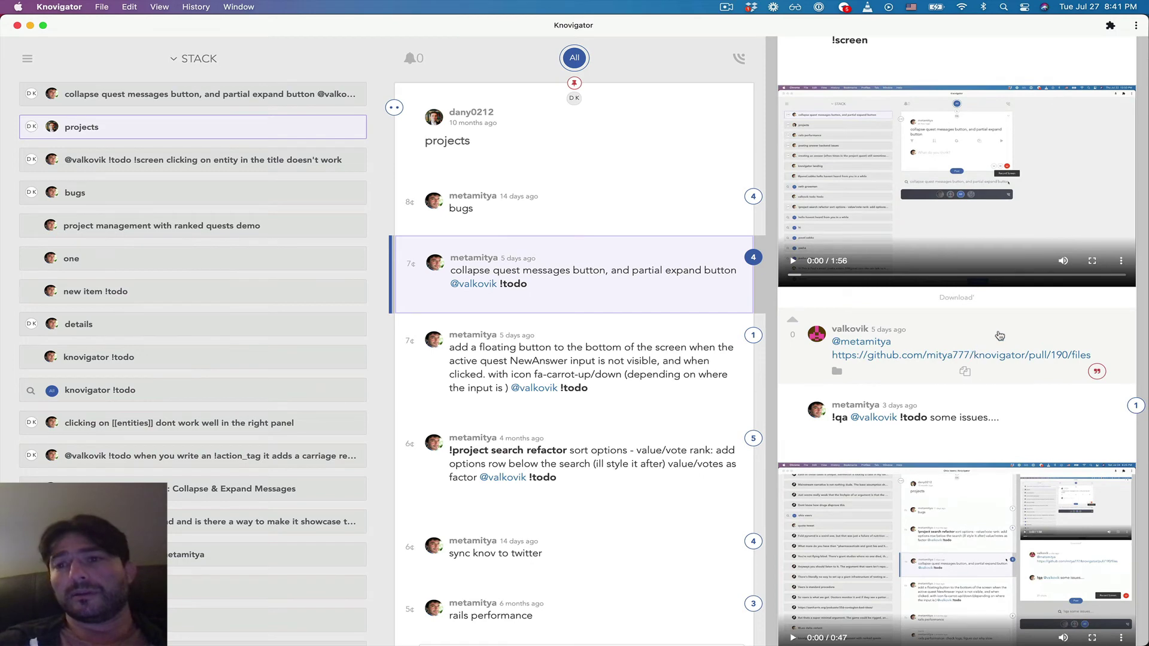
{"action": "scroll", "coordinate": [999, 336], "scroll_direction": "up", "scroll_amount": 3}
{"action": "scroll", "coordinate": [925, 161], "scroll_direction": "up", "scroll_amount": 2}
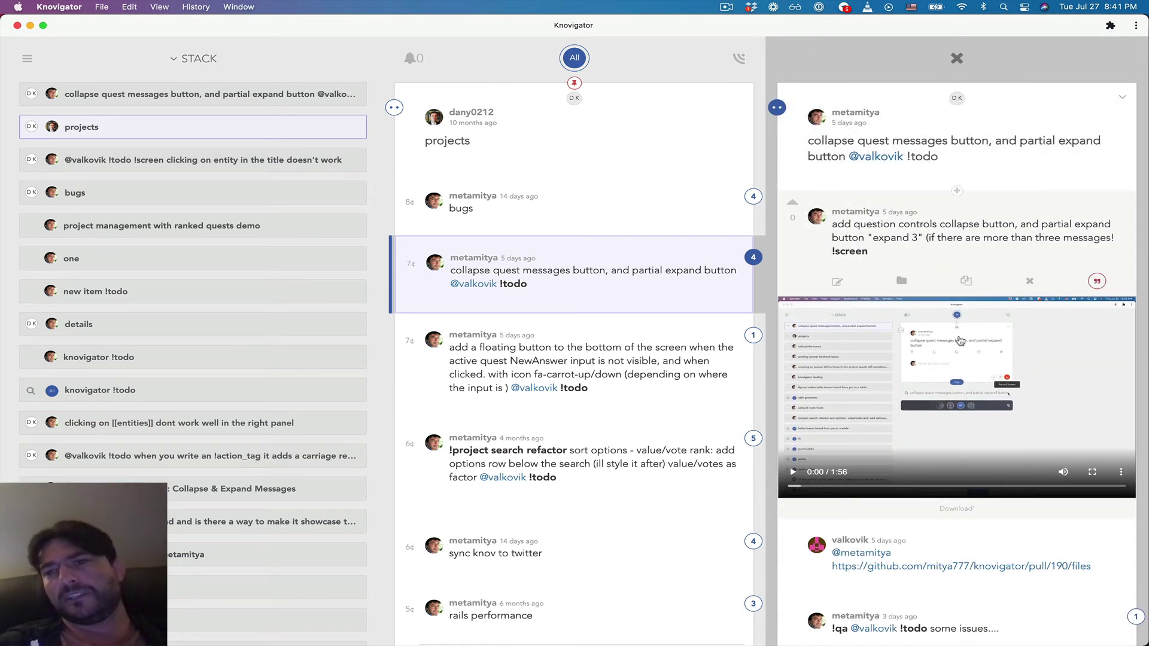
{"action": "scroll", "coordinate": [957, 341], "scroll_direction": "down", "scroll_amount": 1}
{"action": "scroll", "coordinate": [963, 338], "scroll_direction": "down", "scroll_amount": 8}
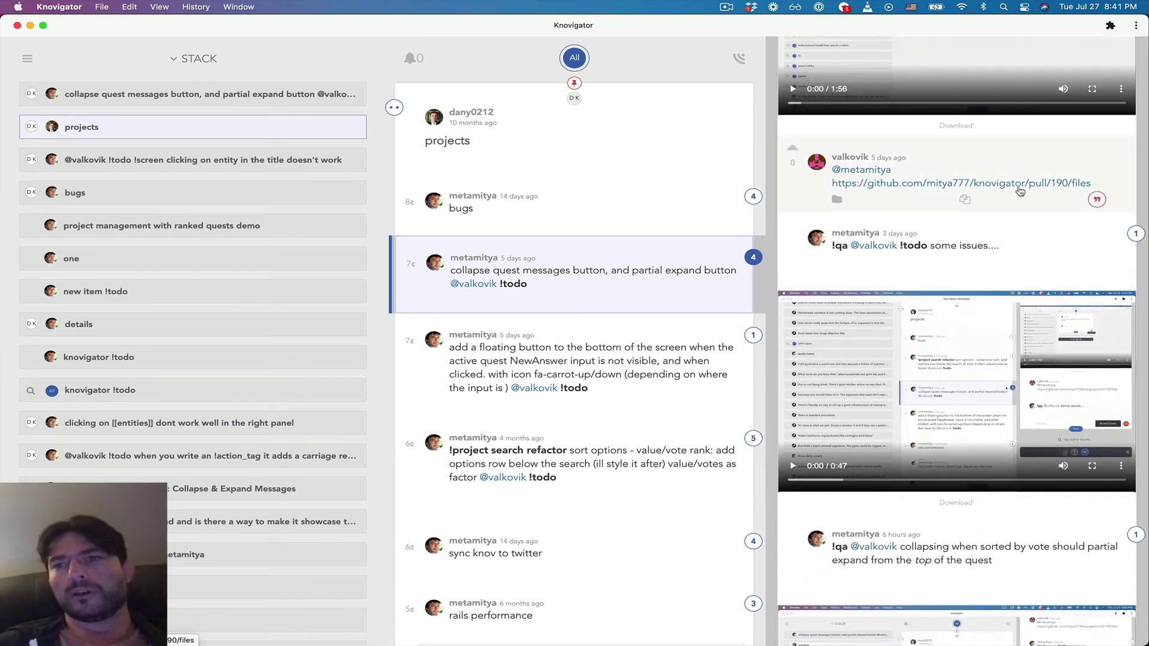
{"action": "scroll", "coordinate": [1020, 191], "scroll_direction": "up", "scroll_amount": 4}
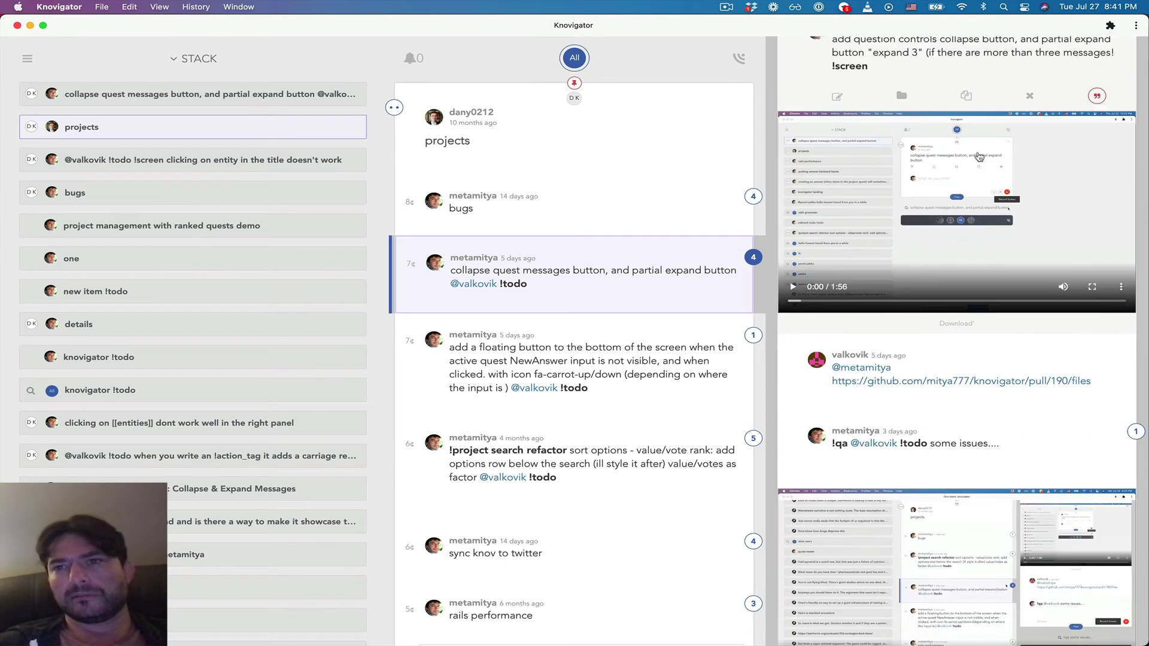
{"action": "scroll", "coordinate": [1022, 223], "scroll_direction": "down", "scroll_amount": 5}
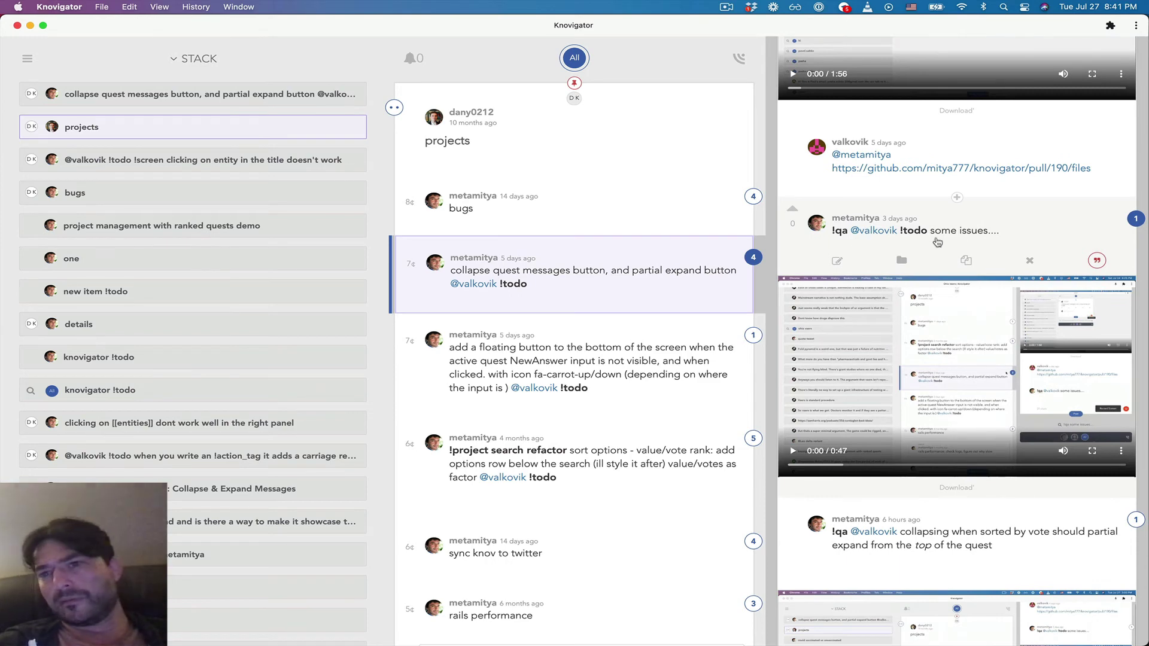
{"action": "scroll", "coordinate": [981, 216], "scroll_direction": "down", "scroll_amount": 2}
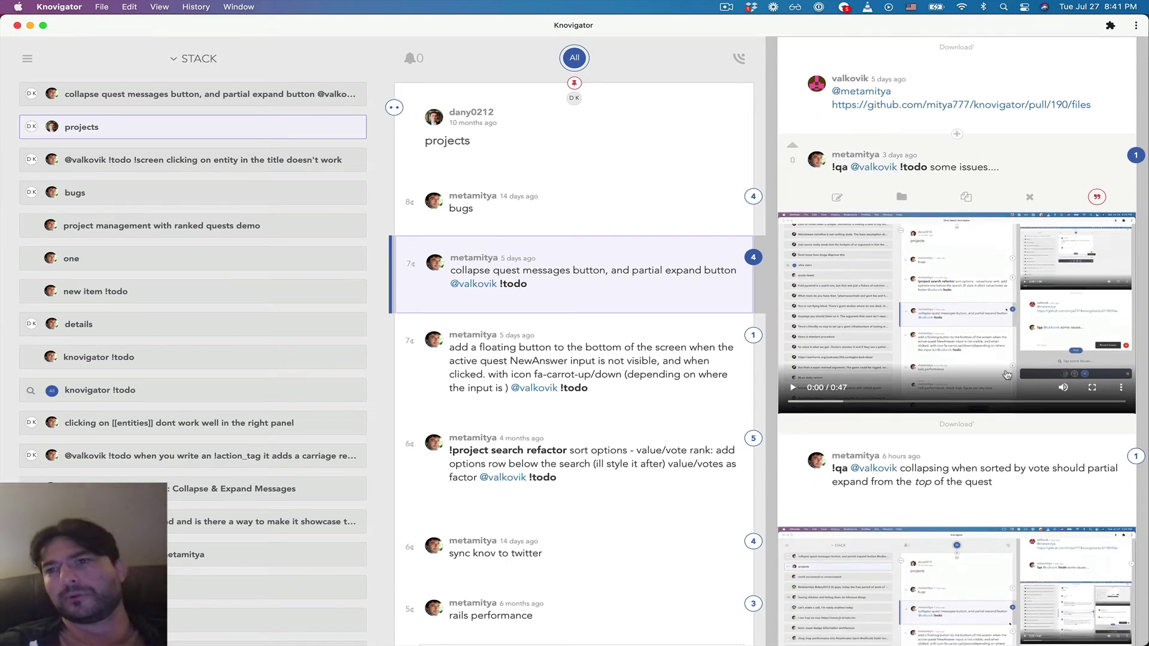
{"action": "scroll", "coordinate": [1039, 242], "scroll_direction": "down", "scroll_amount": 5}
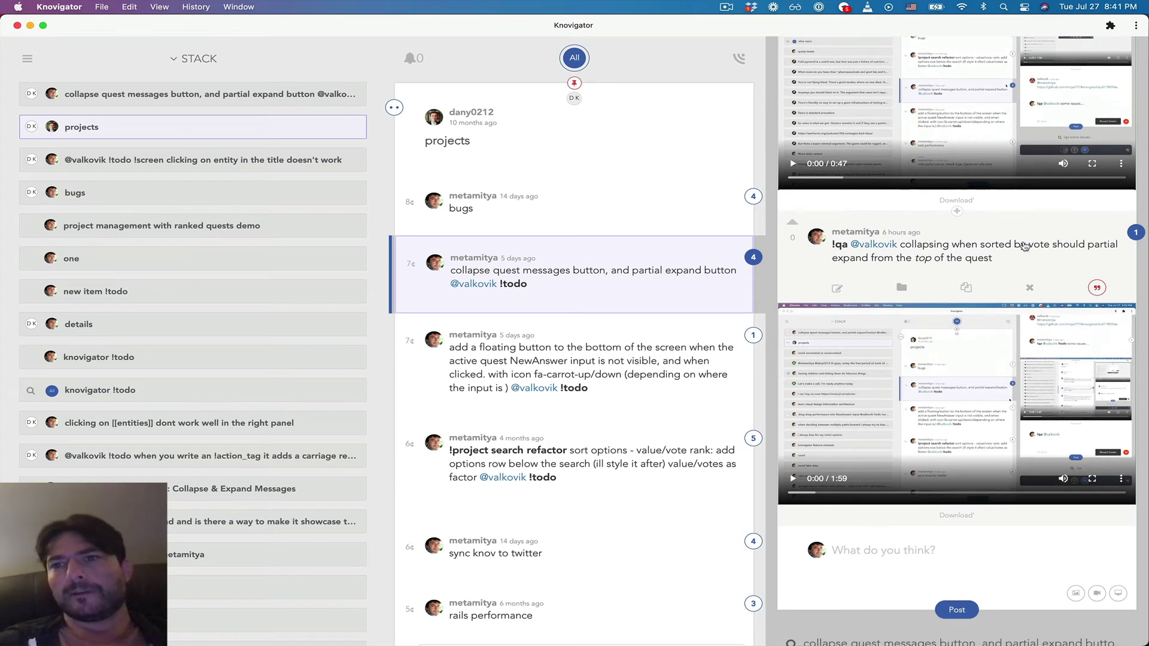
{"action": "scroll", "coordinate": [996, 253], "scroll_direction": "down", "scroll_amount": 1}
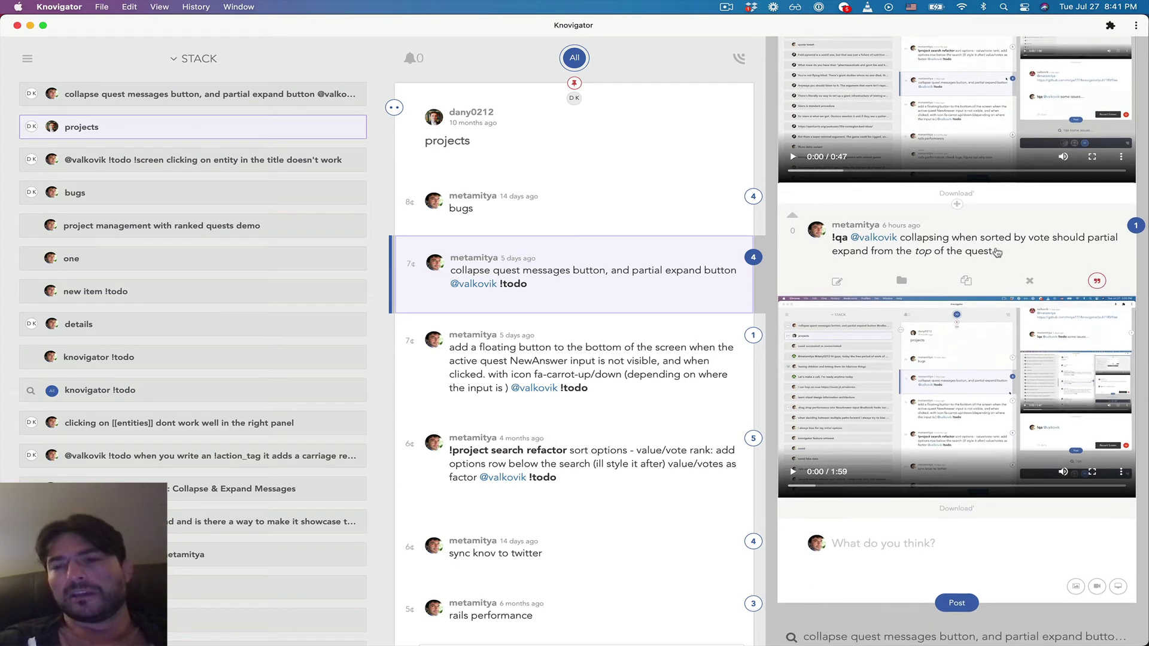
- Open the !qa reply about collapsing when sorted by vote, and review its follow-up message and the parent quest
{"action": "left_click", "coordinate": [997, 257]}
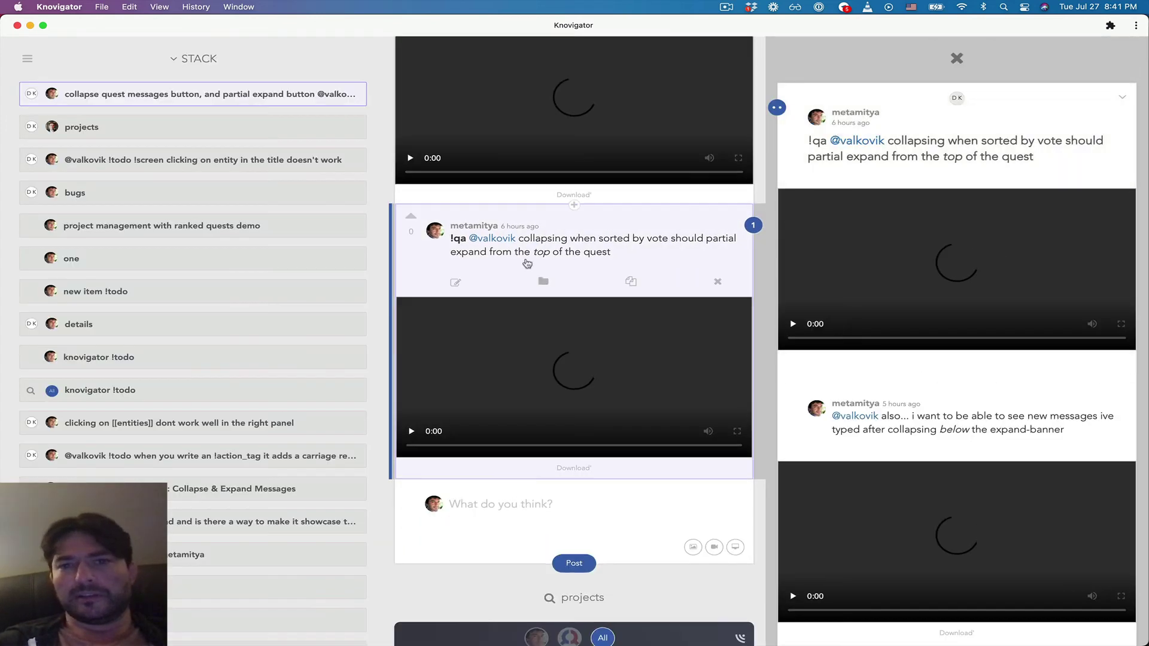
{"action": "scroll", "coordinate": [994, 357], "scroll_direction": "down", "scroll_amount": 5}
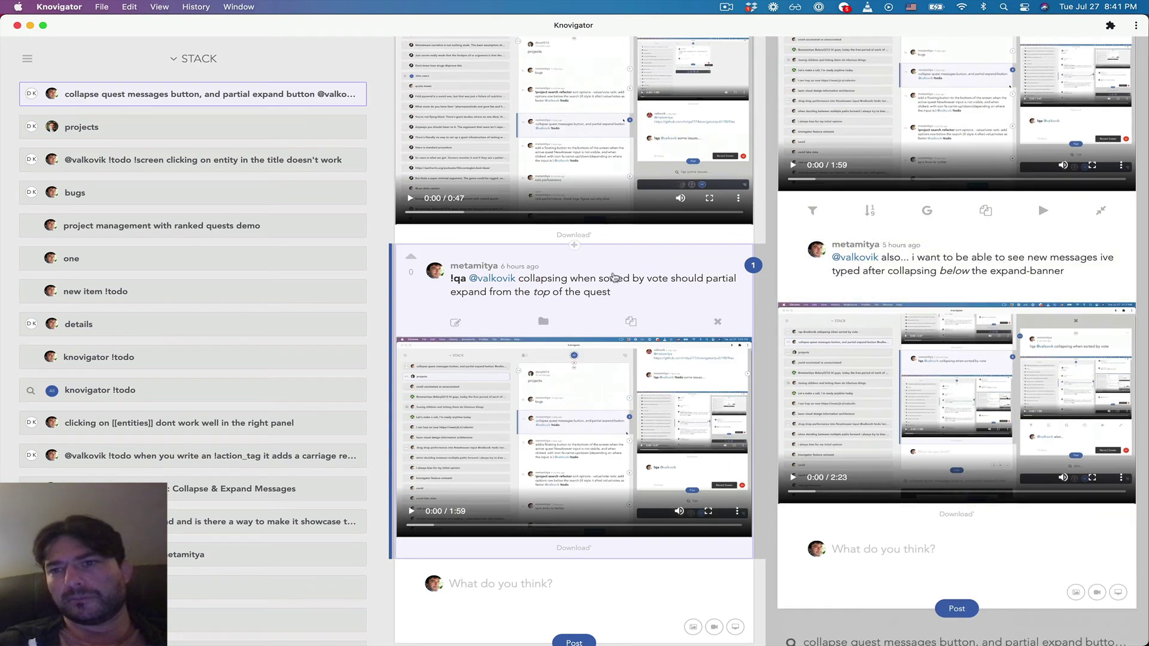
{"action": "scroll", "coordinate": [622, 351], "scroll_direction": "up", "scroll_amount": 10}
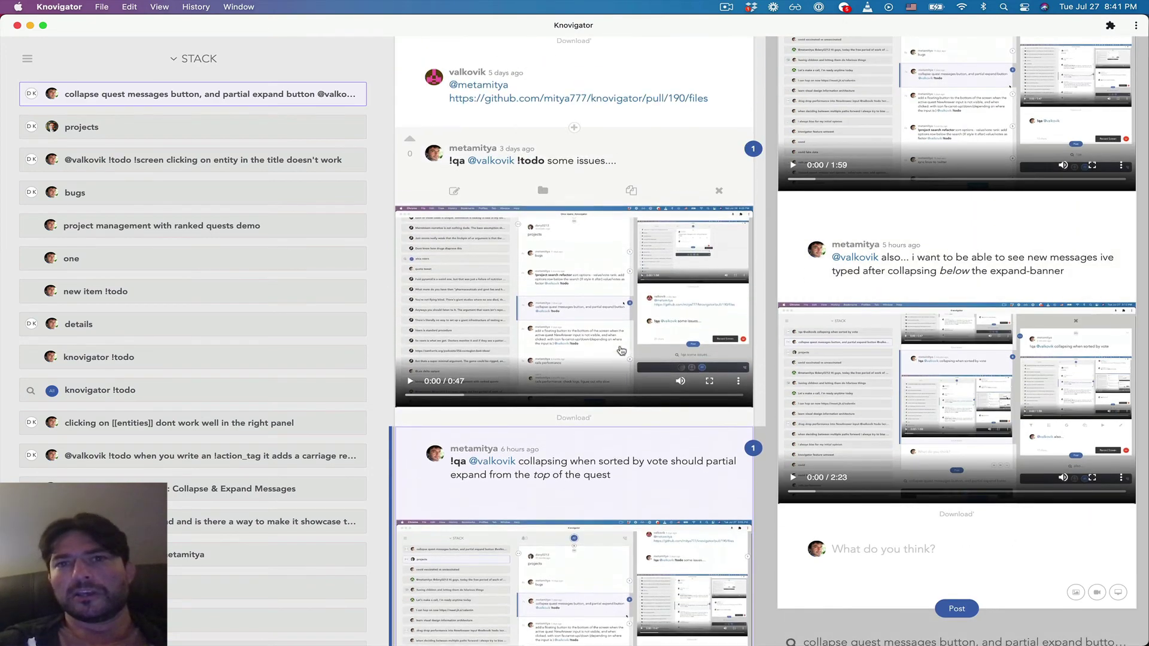
{"action": "scroll", "coordinate": [622, 351], "scroll_direction": "up", "scroll_amount": 5}
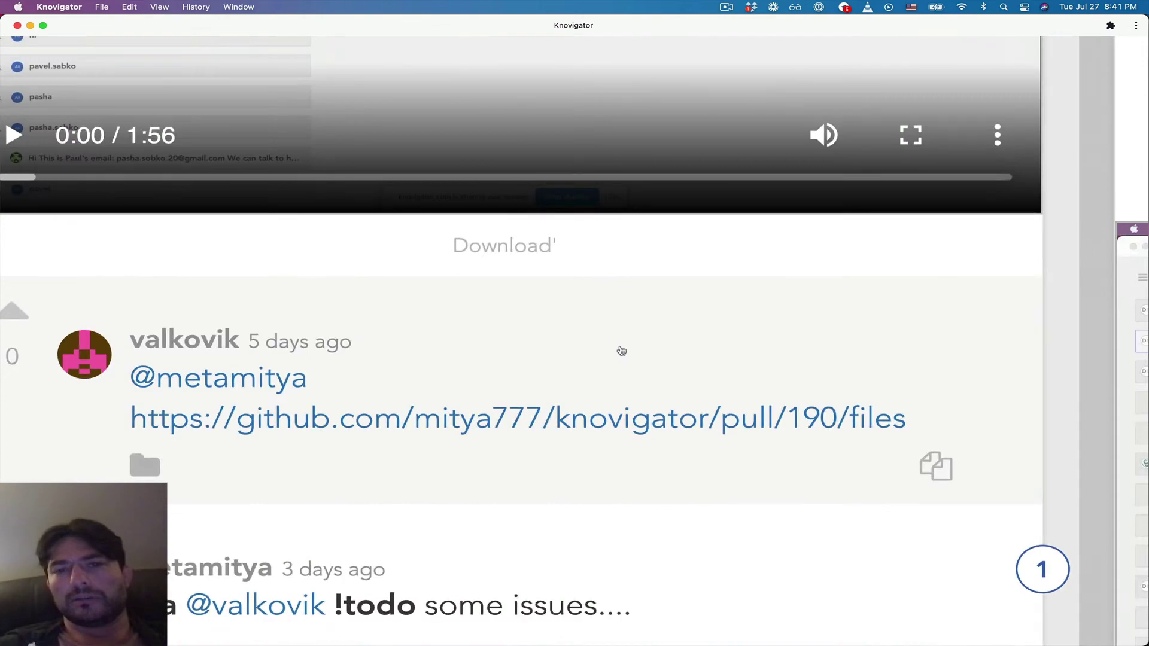
{"action": "scroll", "coordinate": [622, 351], "scroll_direction": "down", "scroll_amount": 5}
{"action": "scroll", "coordinate": [622, 350], "scroll_direction": "up", "scroll_amount": 4}
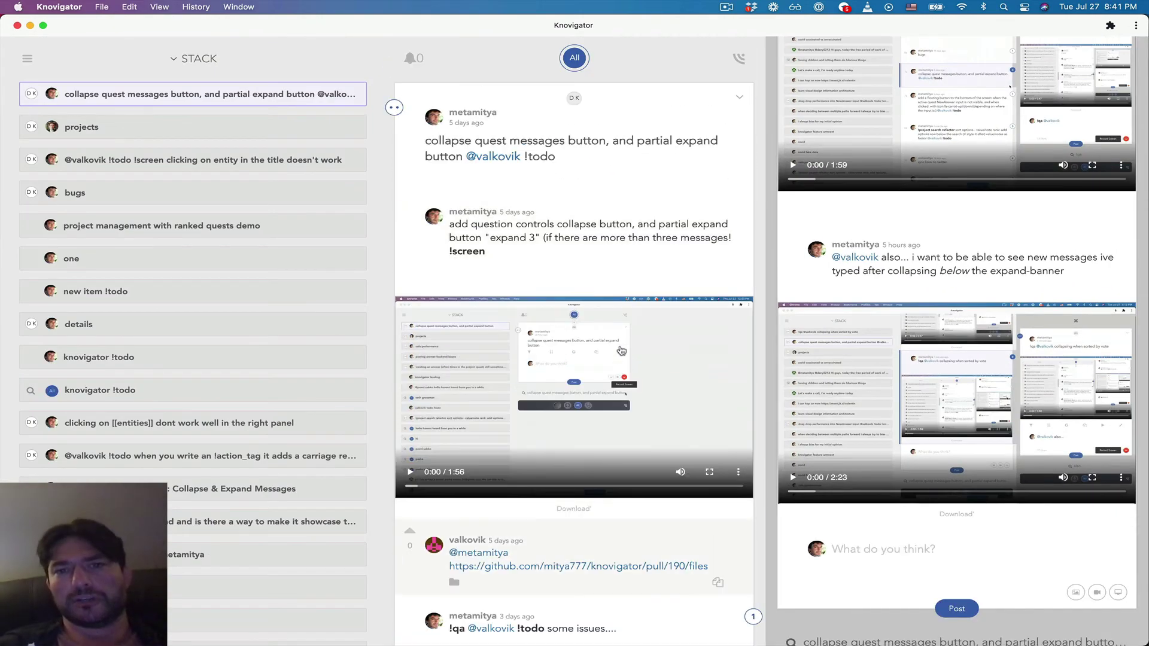
- Go back to the "projects" quest, show "bugs" alongside it, and look over the highest-ranked projects
{"action": "left_click", "coordinate": [393, 110]}
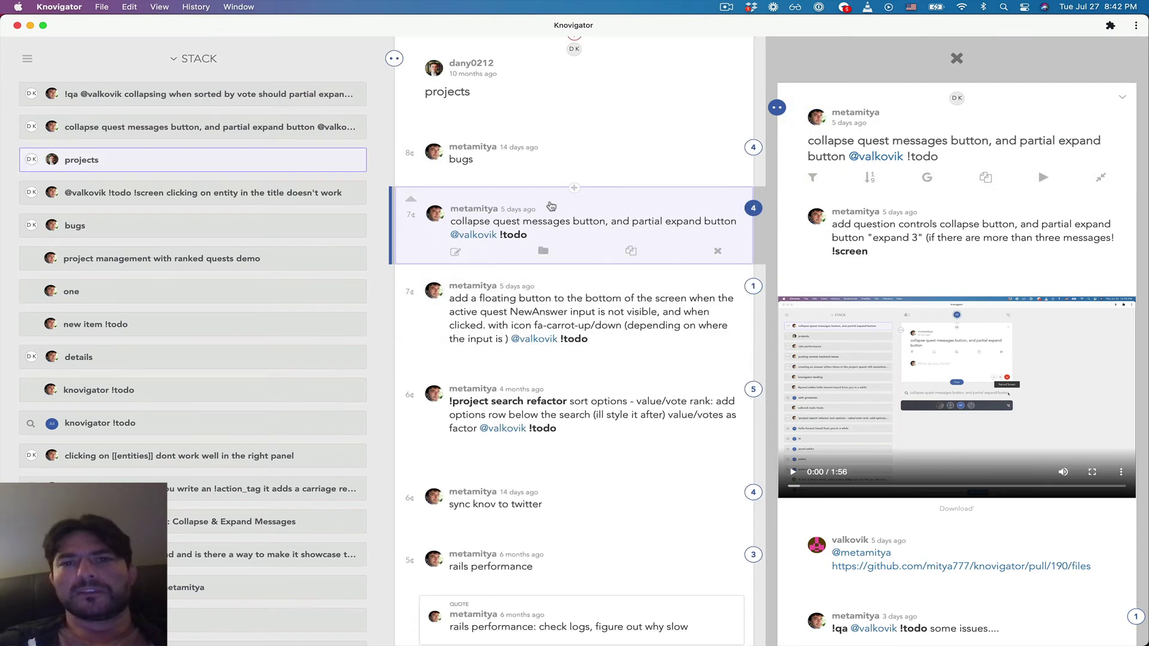
{"action": "mouse_move", "coordinate": [511, 151]}
{"action": "mouse_move", "coordinate": [572, 230]}
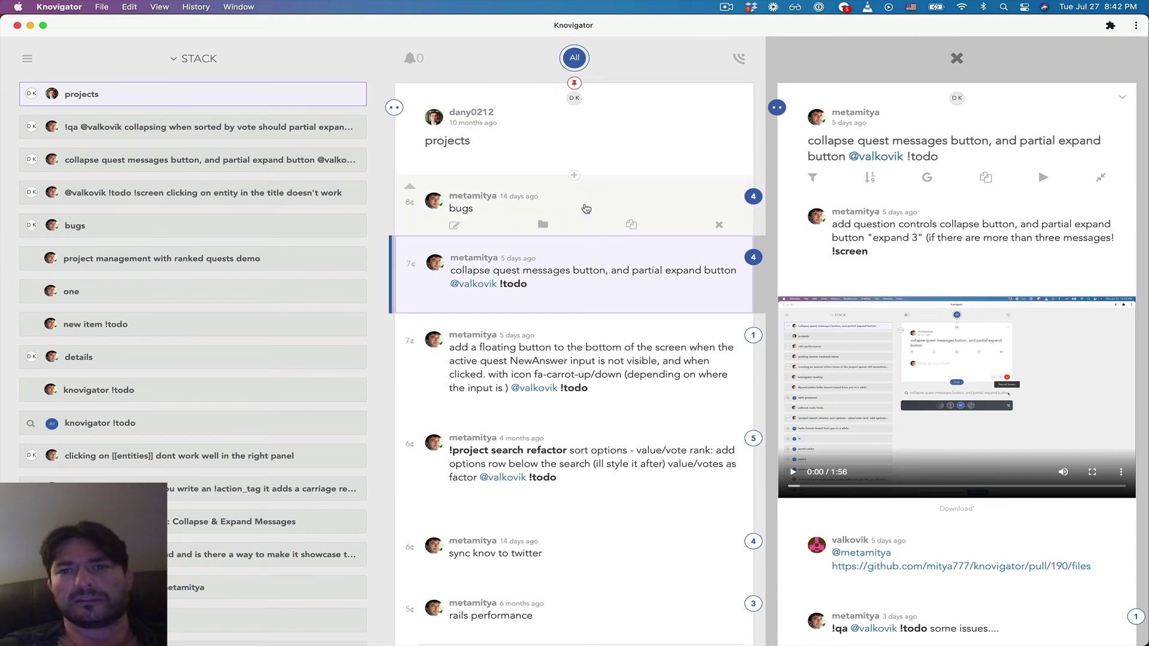
{"action": "left_click", "coordinate": [586, 208]}
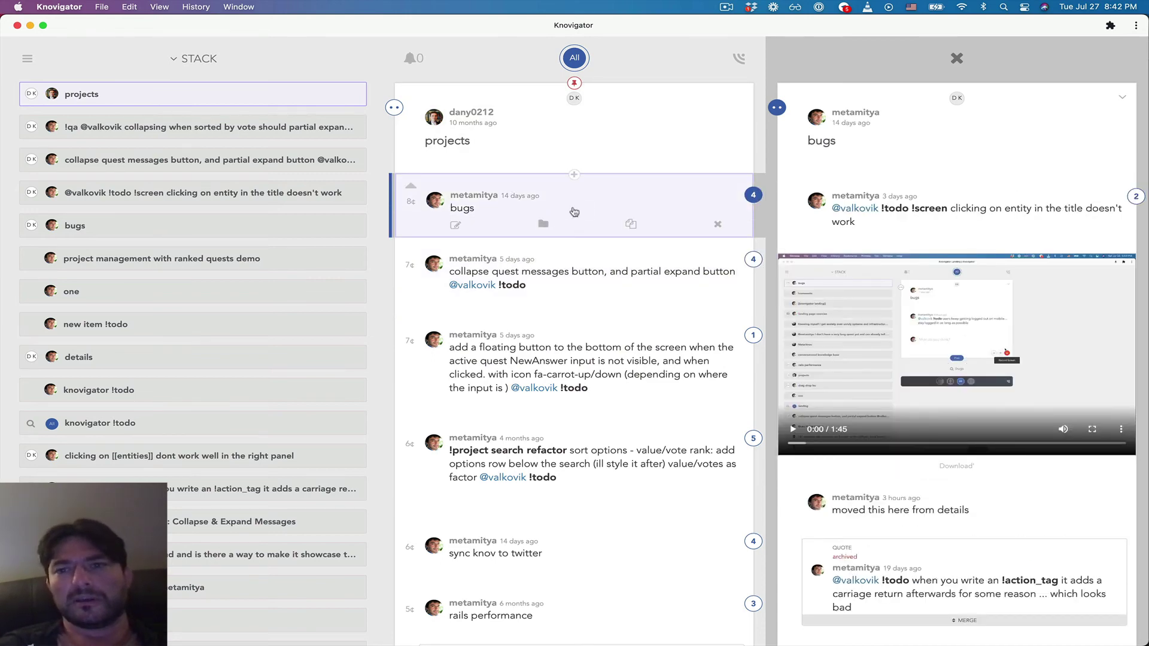
{"action": "scroll", "coordinate": [575, 359], "scroll_direction": "down", "scroll_amount": 3}
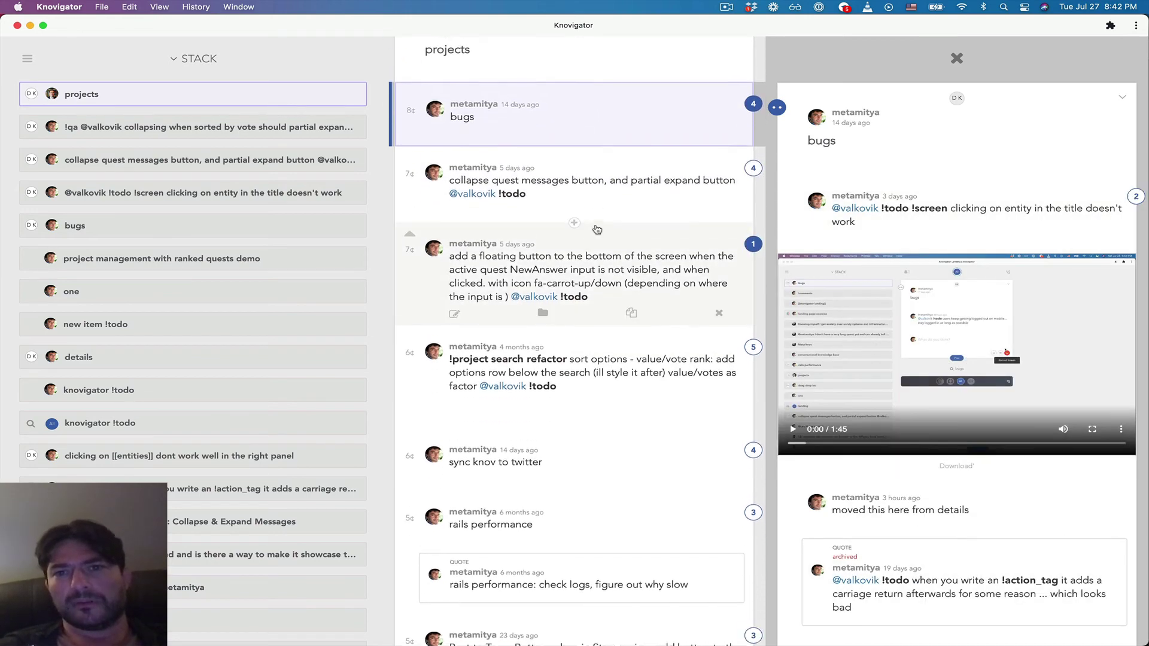
{"action": "scroll", "coordinate": [658, 192], "scroll_direction": "up", "scroll_amount": 3}
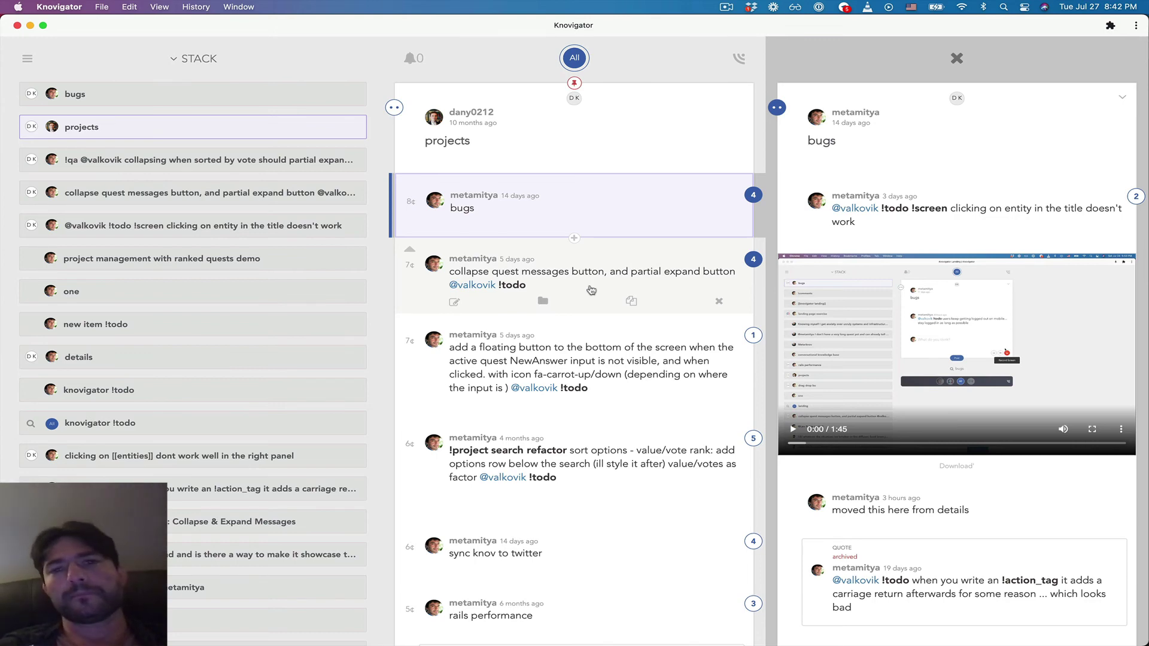
- Show the "collapse quest messages button, and partial expand button" message alongside "projects", and look through the vote-ranked projects down to the lowest-ranked and back
{"action": "left_click", "coordinate": [591, 290]}
{"action": "scroll", "coordinate": [591, 291], "scroll_direction": "down", "scroll_amount": 8}
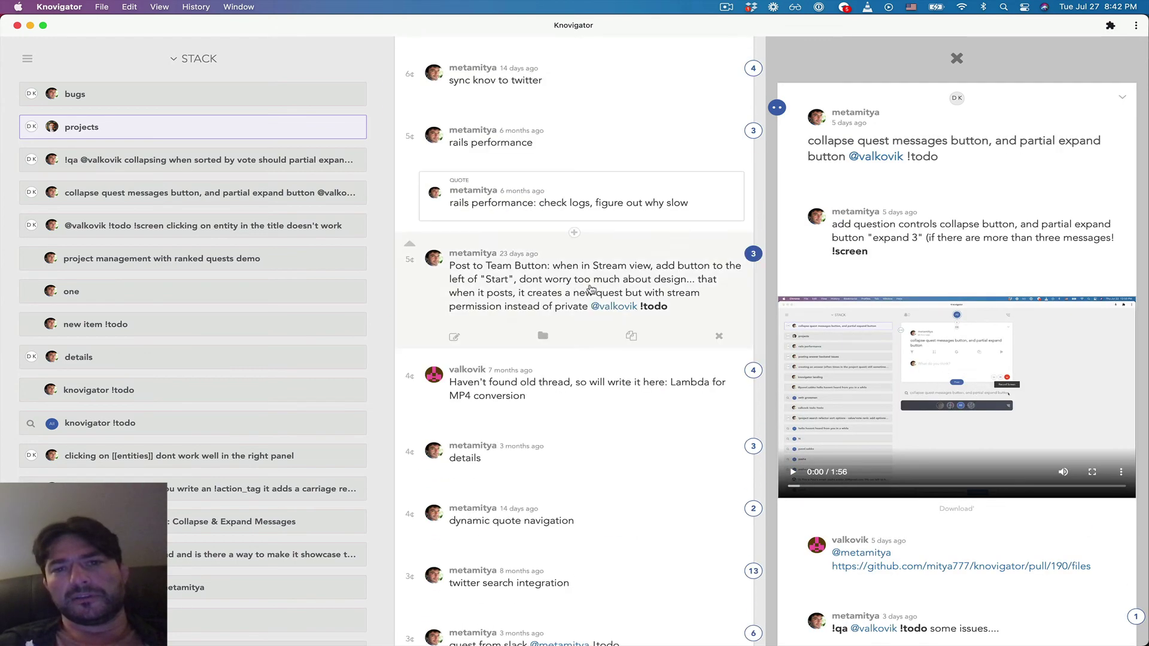
{"action": "scroll", "coordinate": [592, 291], "scroll_direction": "down", "scroll_amount": 20}
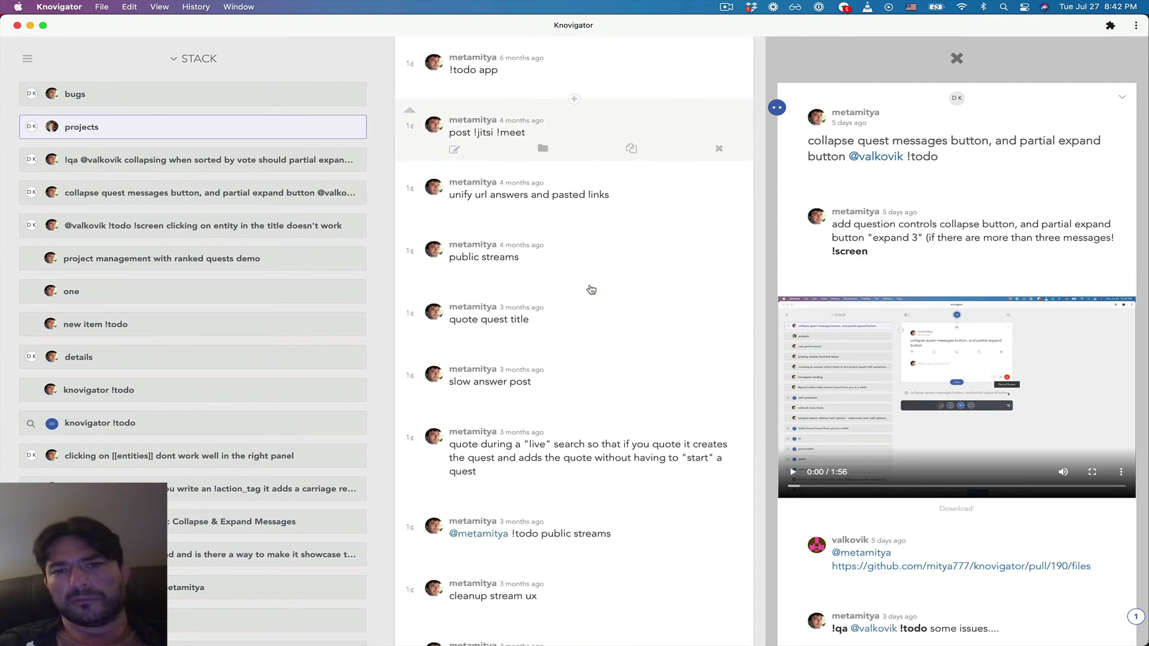
{"action": "scroll", "coordinate": [591, 291], "scroll_direction": "down", "scroll_amount": 20}
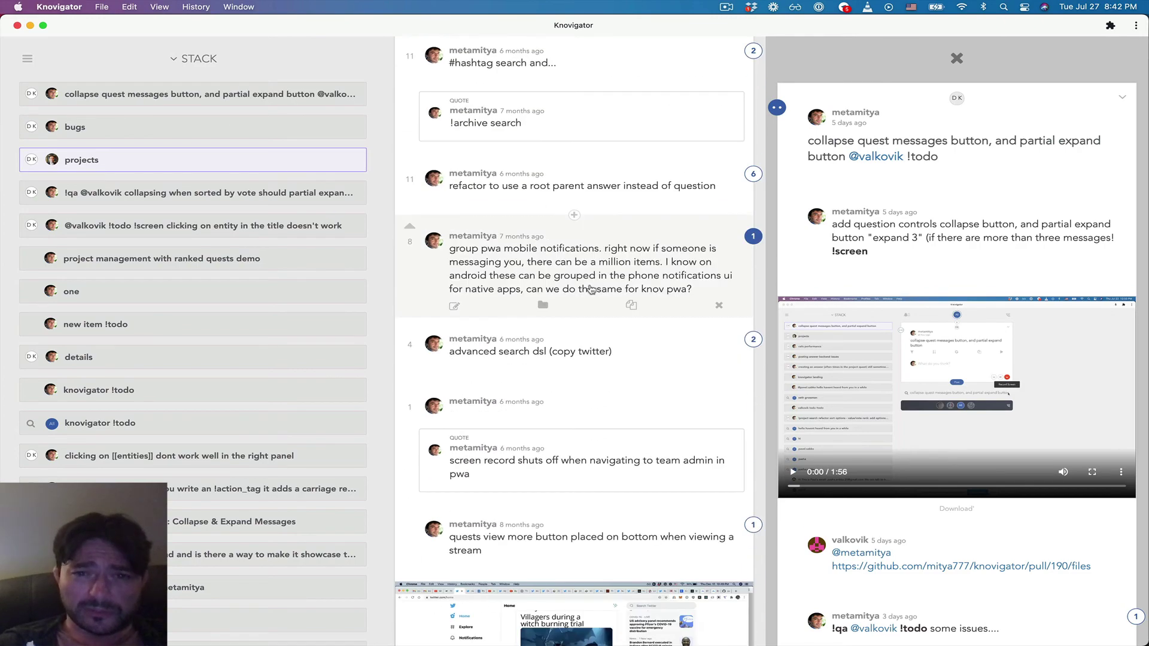
{"action": "scroll", "coordinate": [592, 407], "scroll_direction": "down", "scroll_amount": 4}
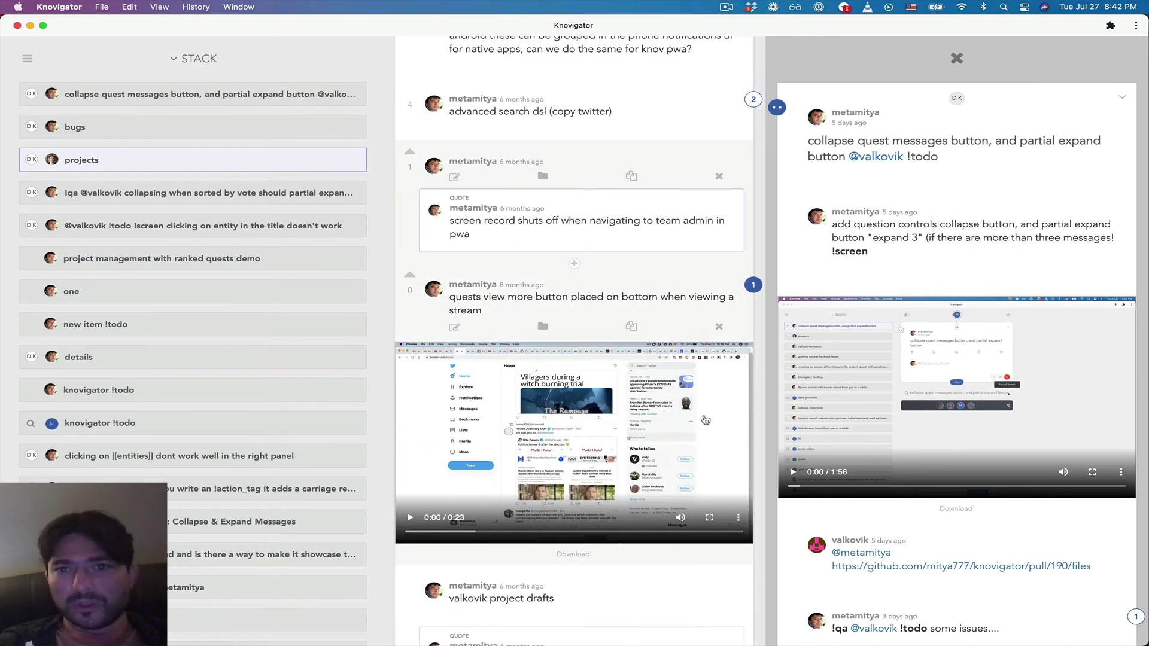
{"action": "scroll", "coordinate": [598, 317], "scroll_direction": "up", "scroll_amount": 3}
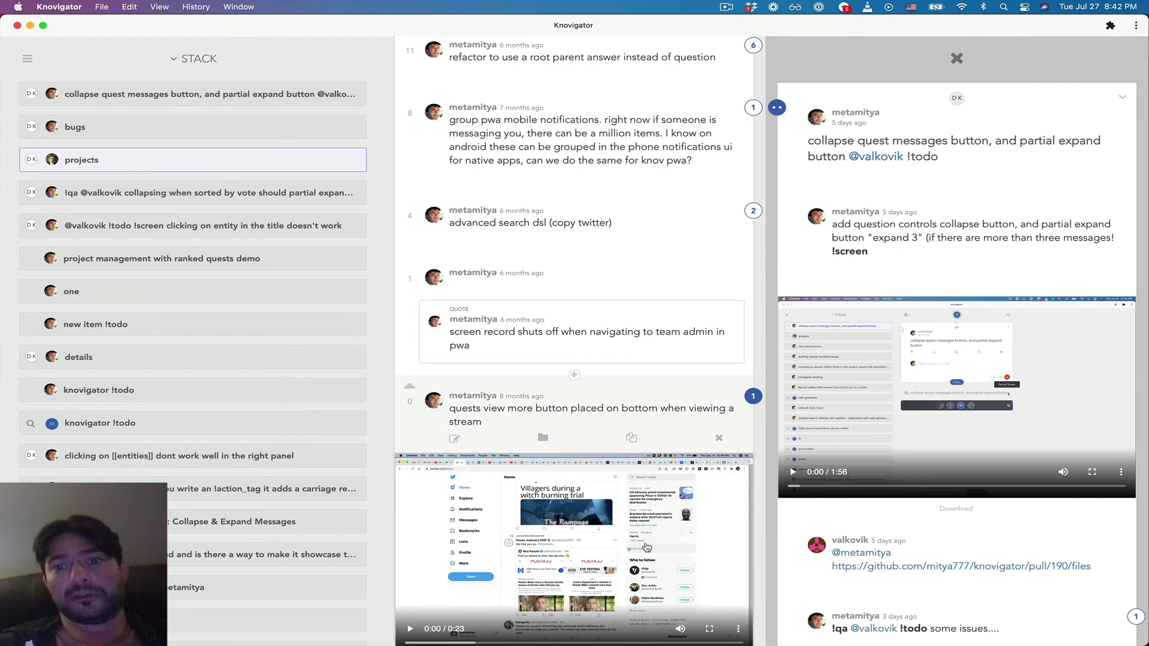
{"action": "scroll", "coordinate": [611, 243], "scroll_direction": "up", "scroll_amount": 15}
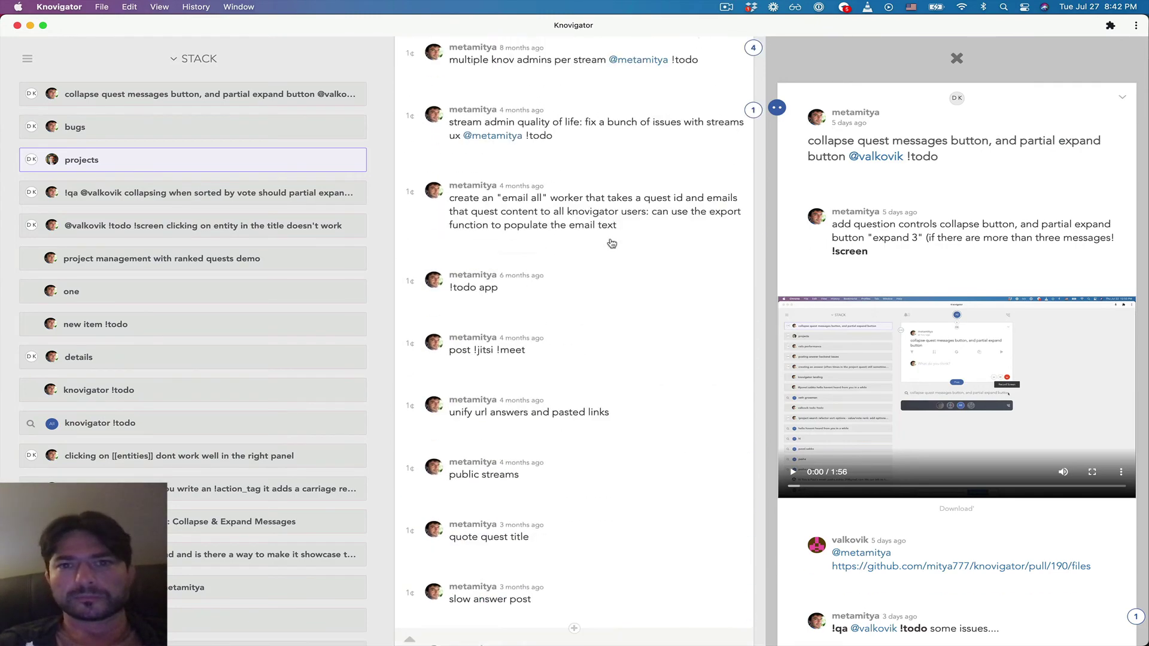
{"action": "scroll", "coordinate": [611, 243], "scroll_direction": "up", "scroll_amount": 15}
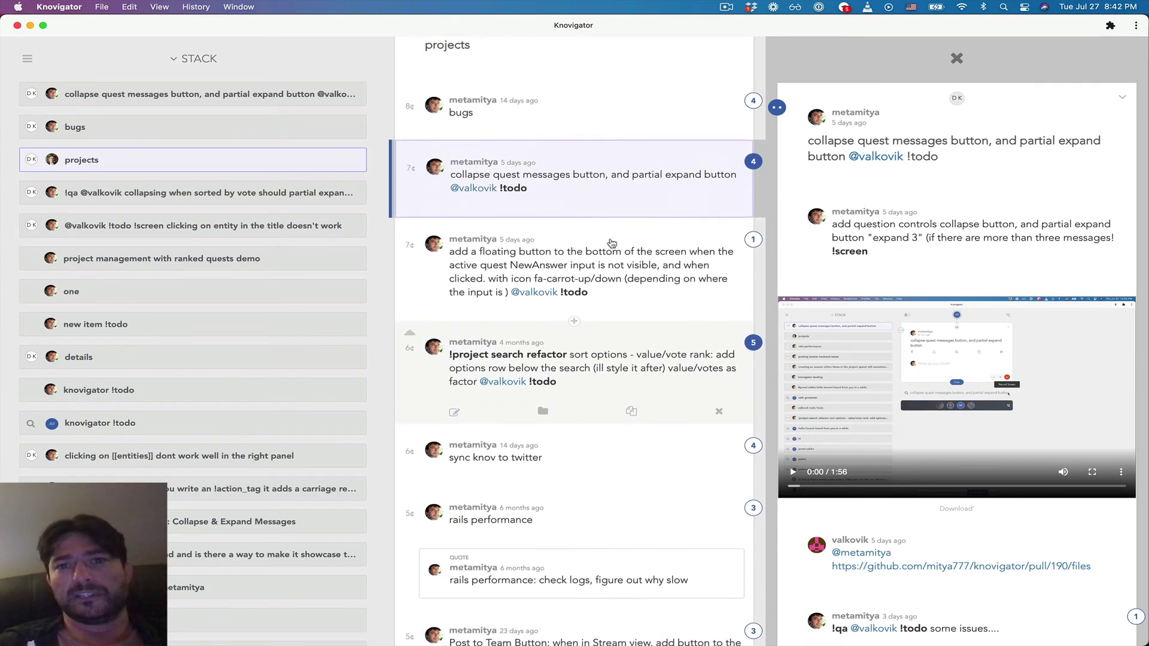
{"action": "scroll", "coordinate": [605, 180], "scroll_direction": "up", "scroll_amount": 3}
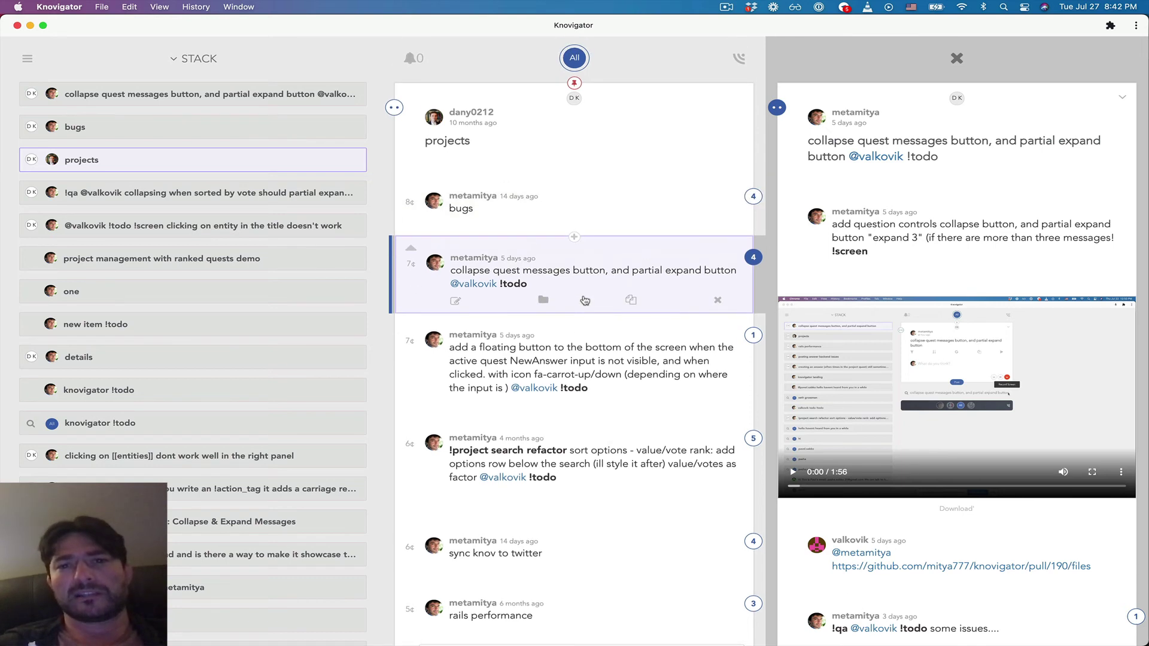
- Filter the "projects" quest to show only archived posts
{"action": "scroll", "coordinate": [526, 173], "scroll_direction": "down", "scroll_amount": 2}
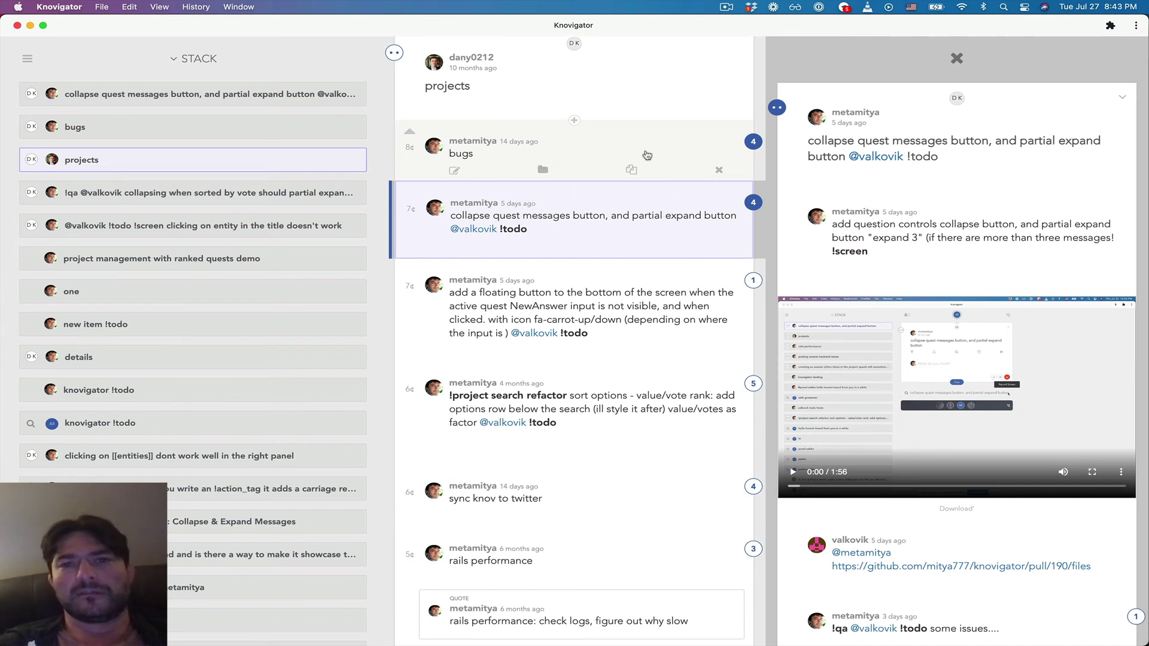
{"action": "scroll", "coordinate": [646, 156], "scroll_direction": "up", "scroll_amount": 2}
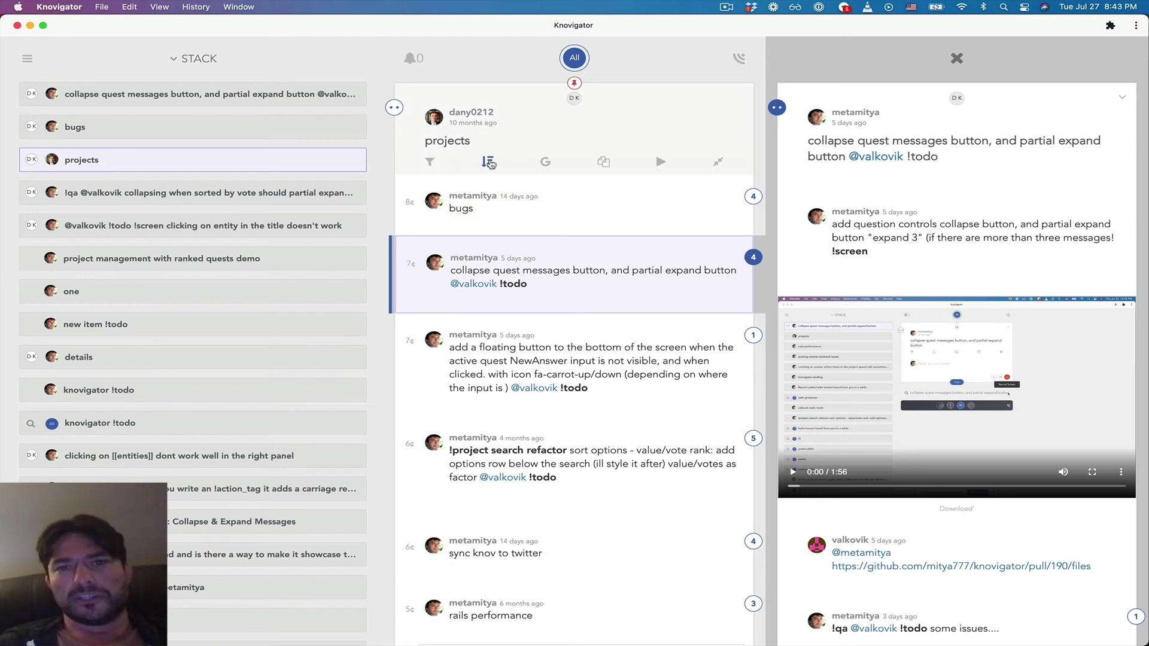
{"action": "left_click", "coordinate": [431, 162]}
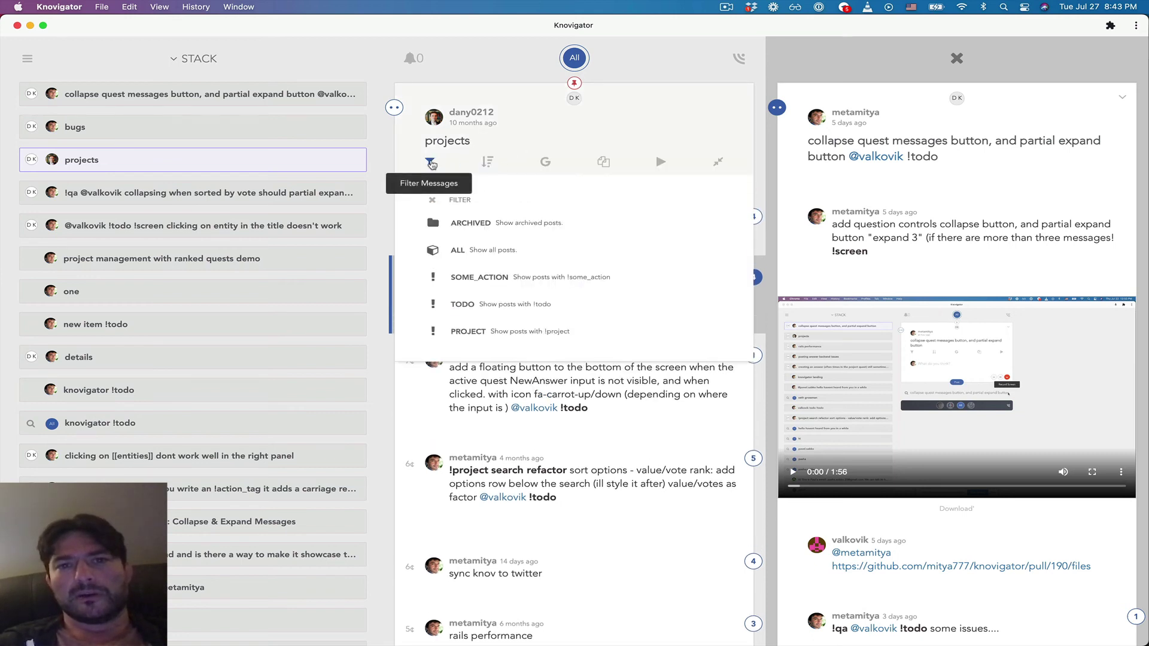
{"action": "left_click", "coordinate": [475, 227]}
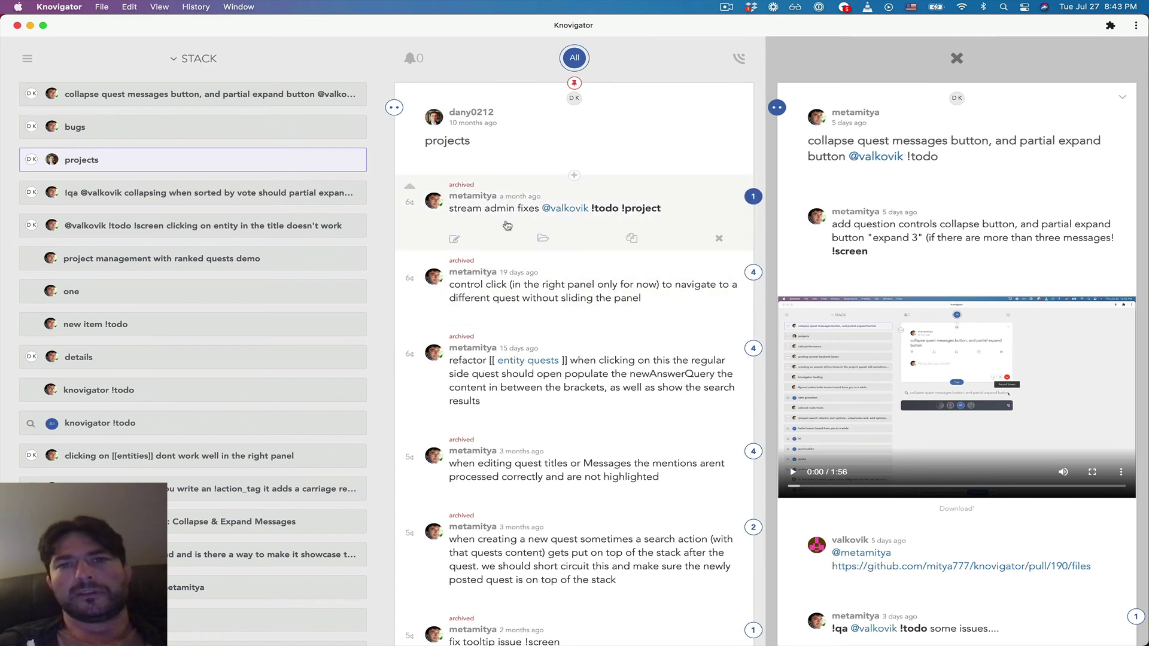
- Look through the archived posts of the "projects" quest from the highest-ranked down, and return to the quest title
{"action": "scroll", "coordinate": [497, 197], "scroll_direction": "down", "scroll_amount": 3}
{"action": "scroll", "coordinate": [497, 174], "scroll_direction": "down", "scroll_amount": 1}
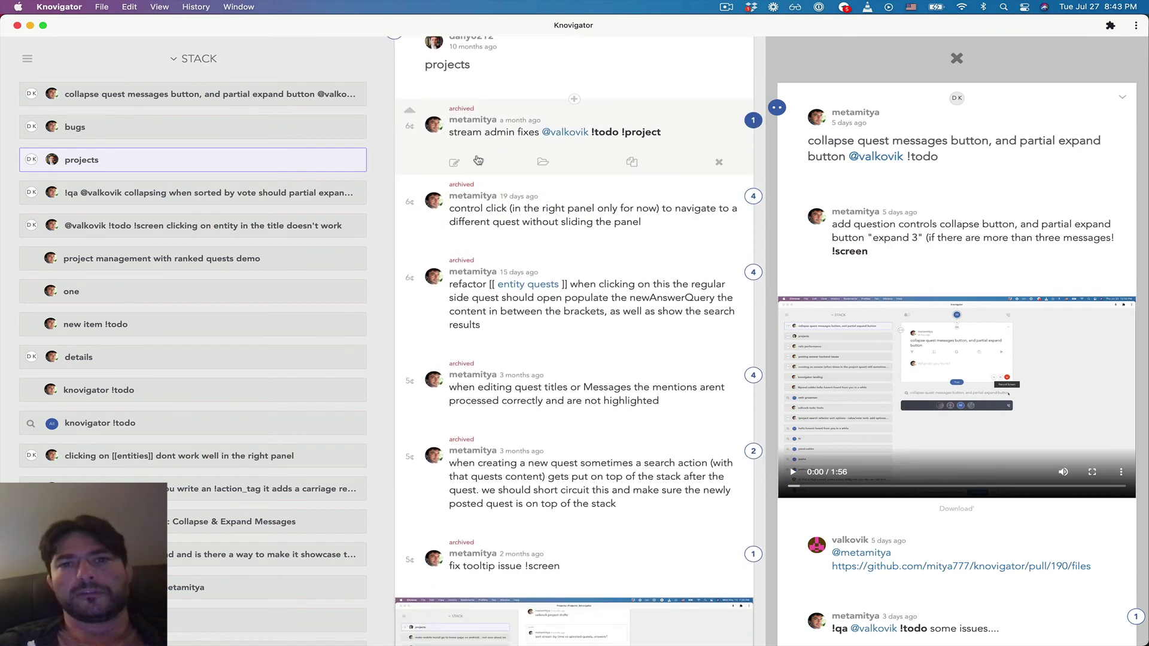
{"action": "scroll", "coordinate": [503, 198], "scroll_direction": "down", "scroll_amount": 8}
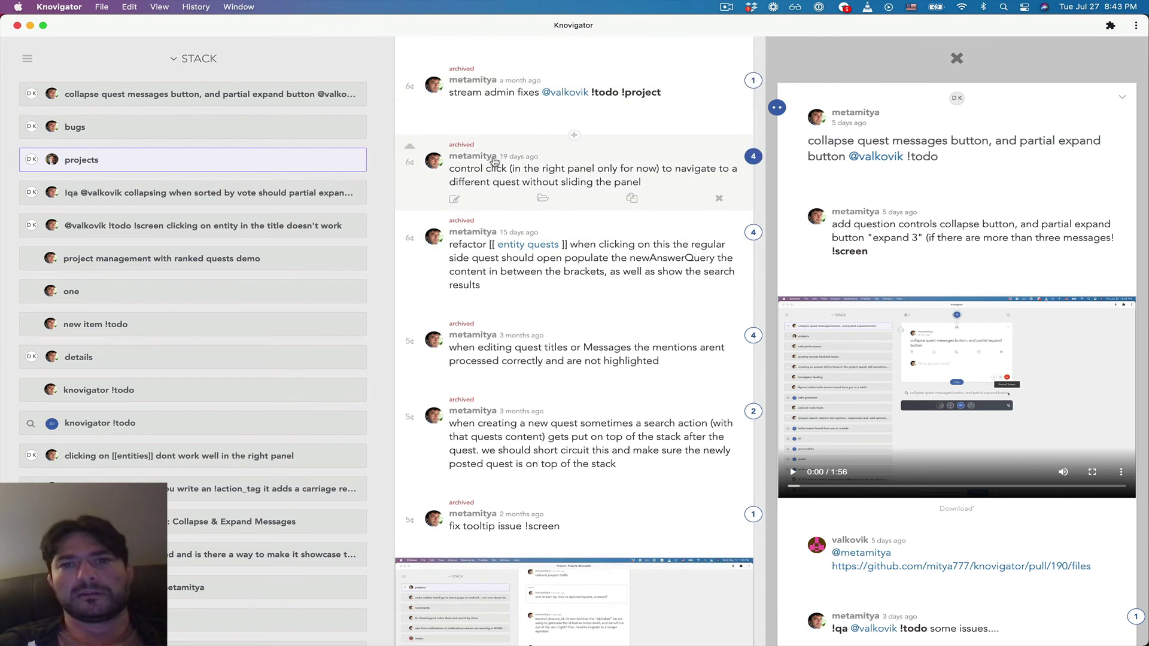
{"action": "scroll", "coordinate": [494, 162], "scroll_direction": "down", "scroll_amount": 20}
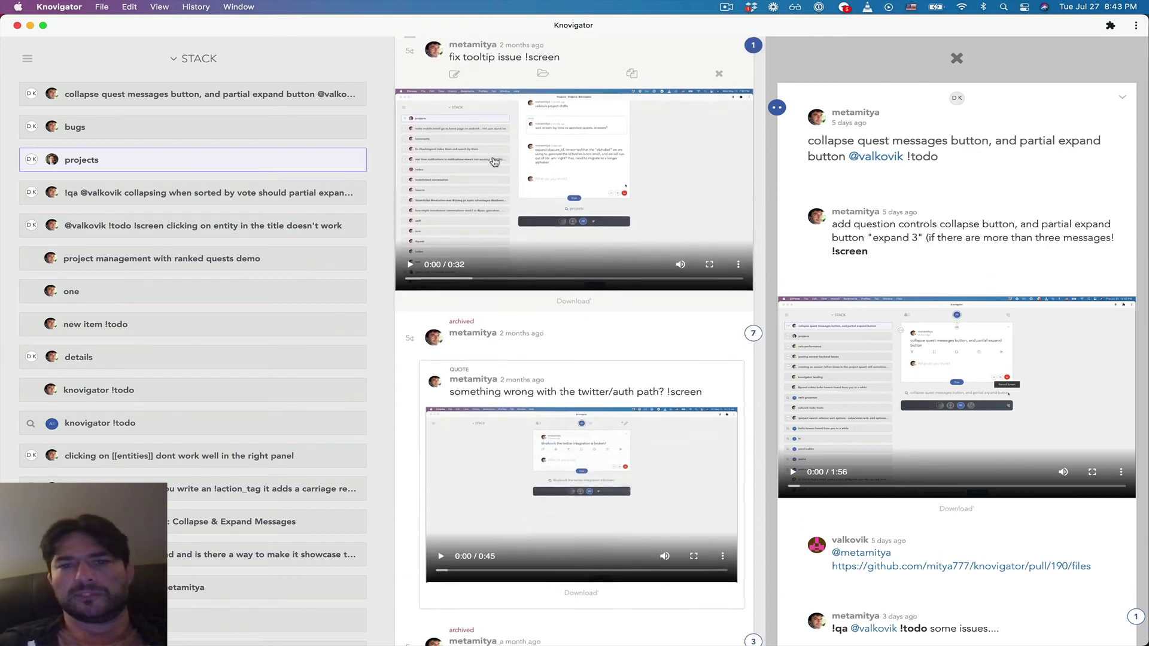
{"action": "scroll", "coordinate": [496, 179], "scroll_direction": "down", "scroll_amount": 15}
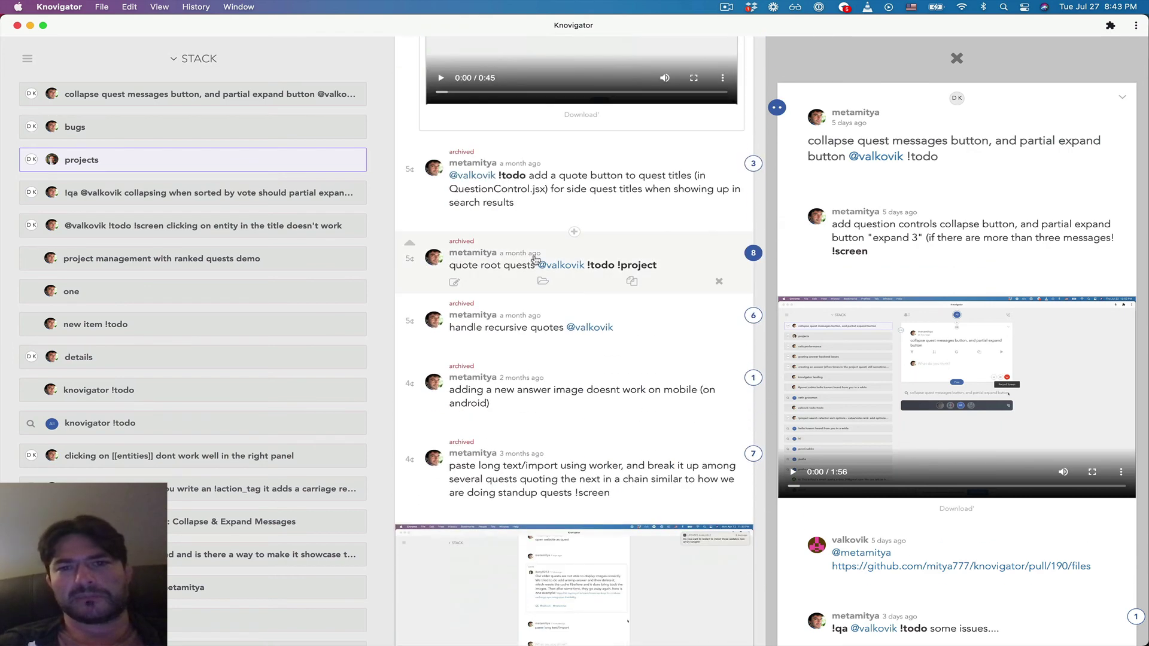
{"action": "scroll", "coordinate": [512, 270], "scroll_direction": "down", "scroll_amount": 20}
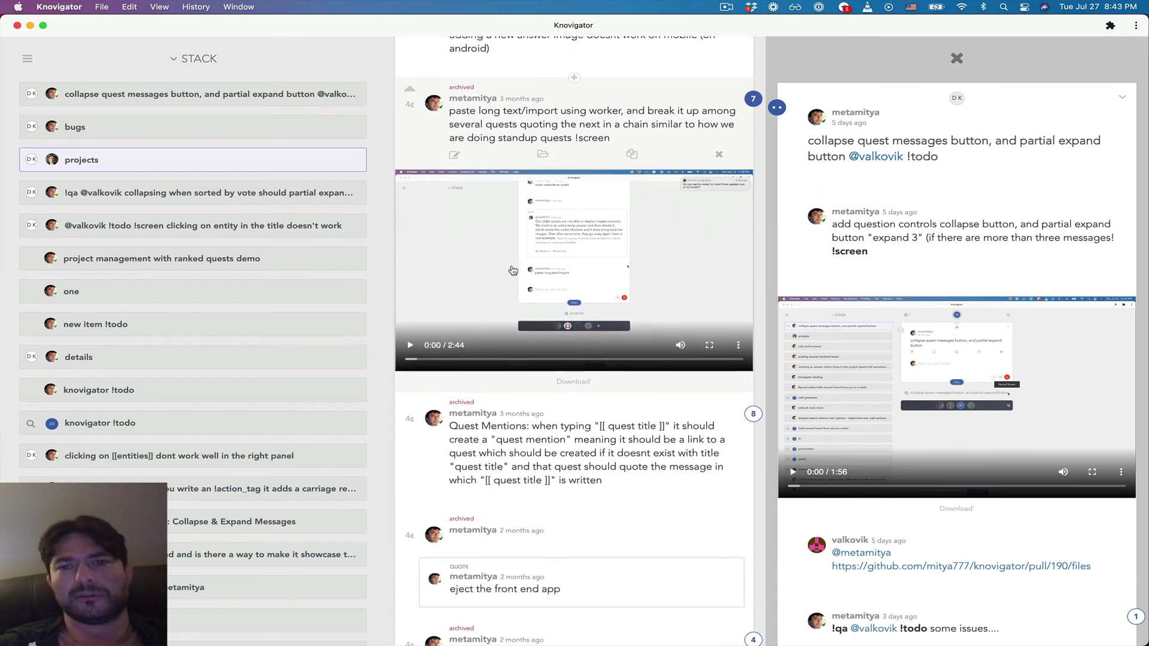
{"action": "scroll", "coordinate": [513, 270], "scroll_direction": "down", "scroll_amount": 20}
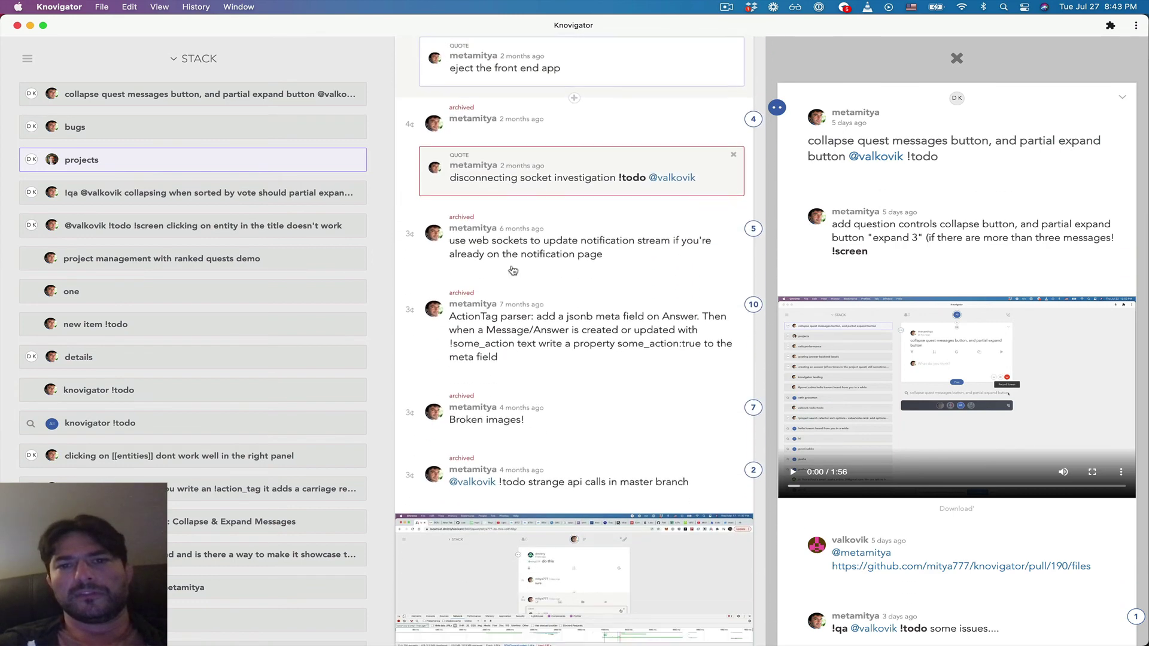
{"action": "scroll", "coordinate": [512, 269], "scroll_direction": "down", "scroll_amount": 20}
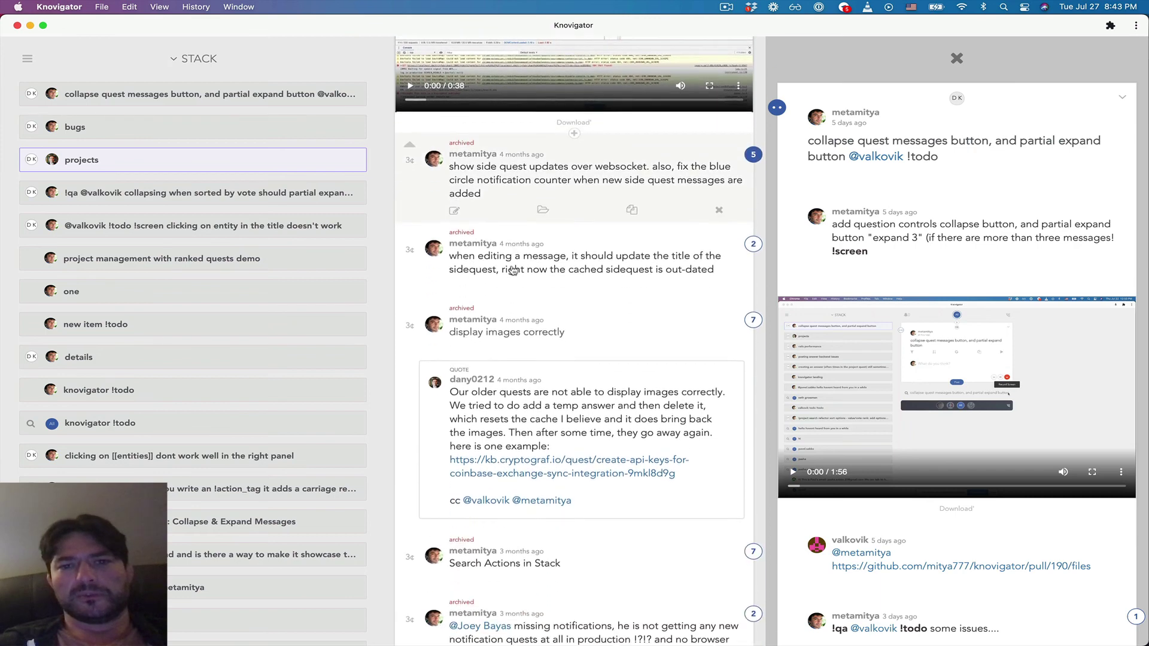
{"action": "scroll", "coordinate": [513, 270], "scroll_direction": "down", "scroll_amount": 5}
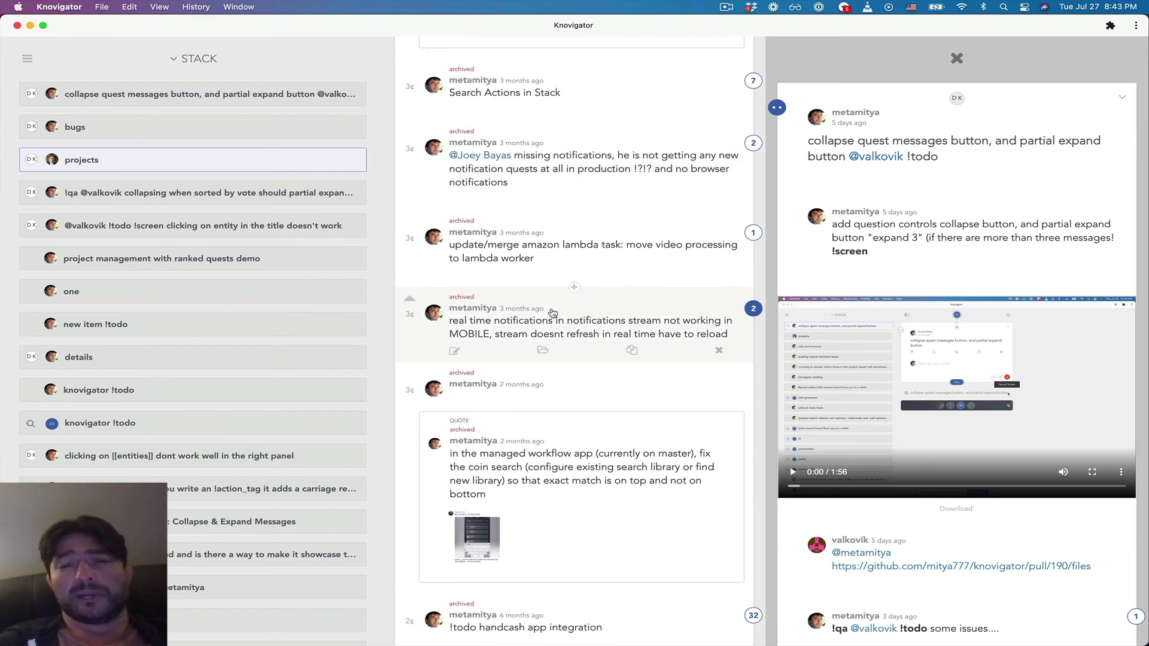
{"action": "scroll", "coordinate": [532, 304], "scroll_direction": "down", "scroll_amount": 10}
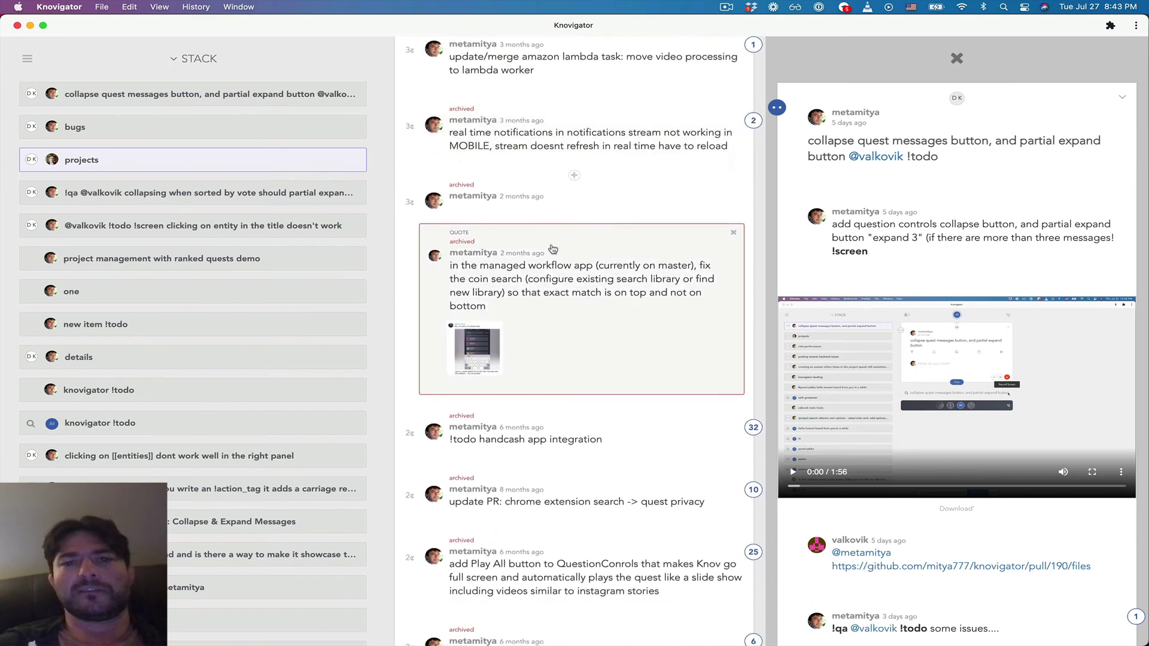
{"action": "scroll", "coordinate": [575, 304], "scroll_direction": "down", "scroll_amount": 20}
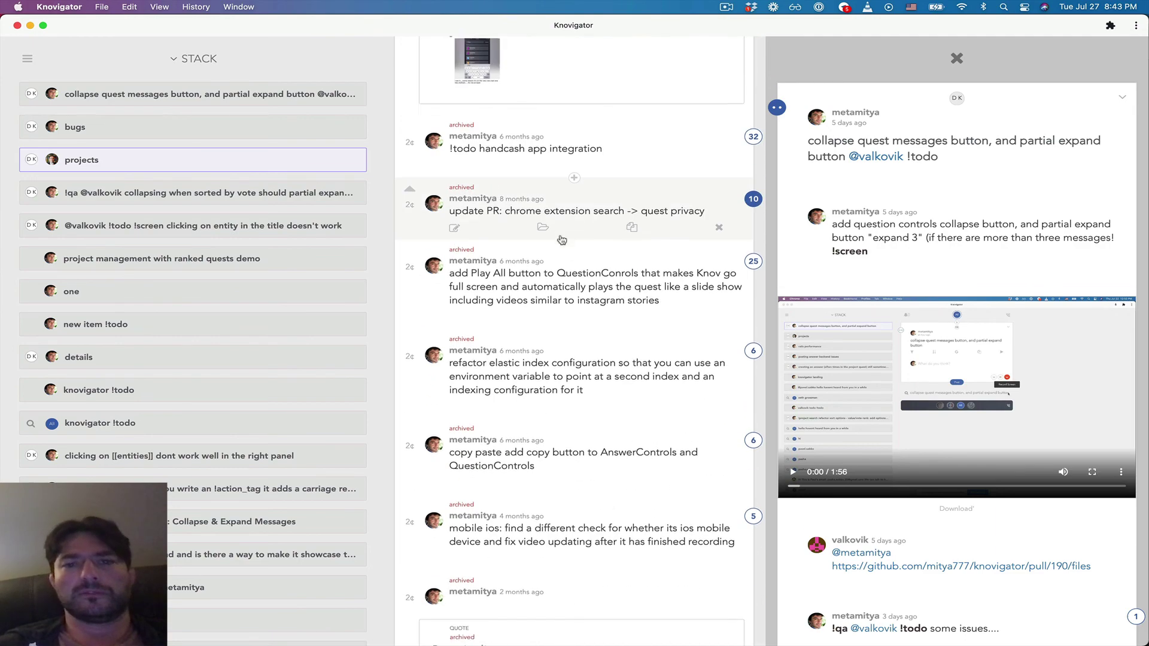
{"action": "scroll", "coordinate": [561, 240], "scroll_direction": "down", "scroll_amount": 20}
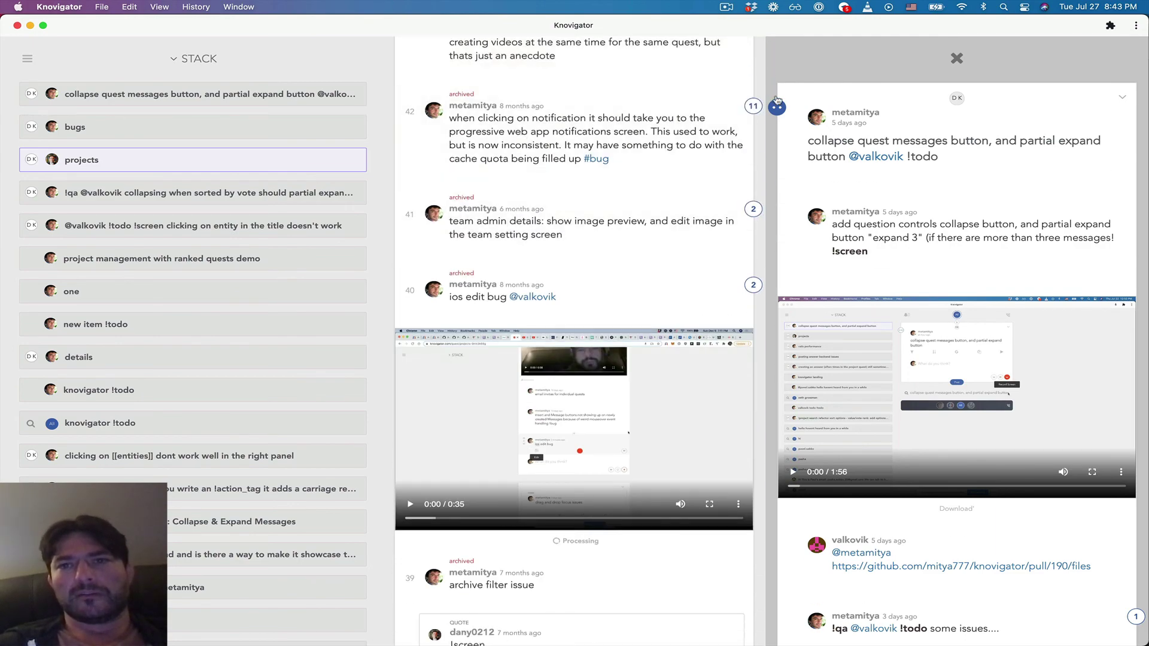
{"action": "scroll", "coordinate": [603, 135], "scroll_direction": "down", "scroll_amount": 12}
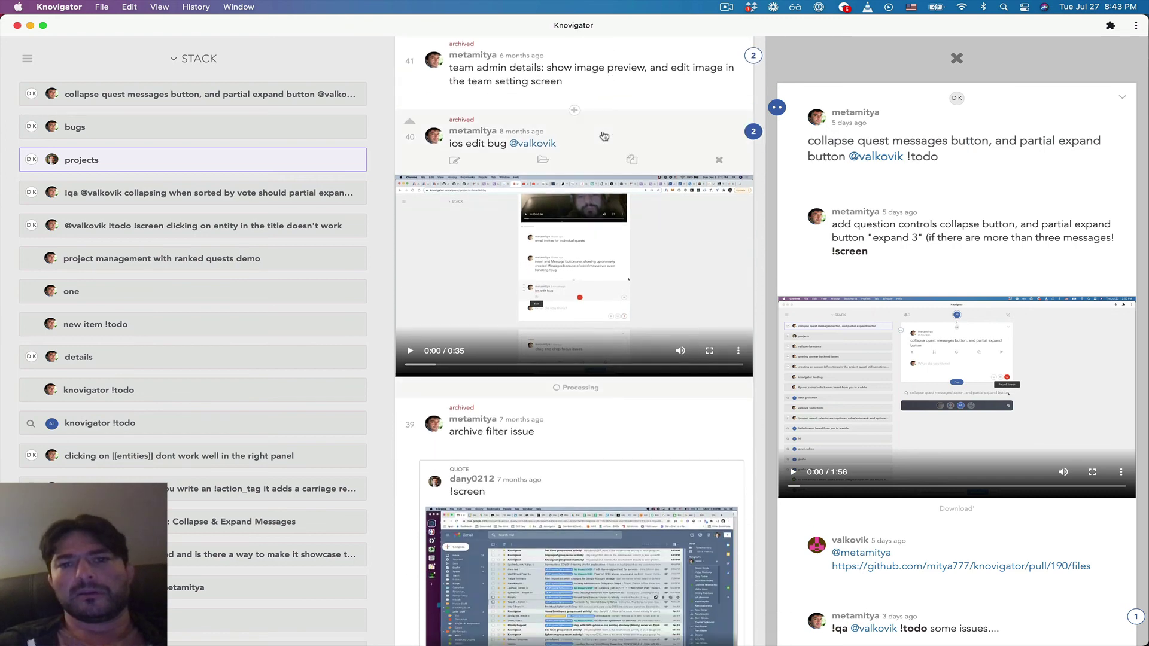
{"action": "scroll", "coordinate": [603, 135], "scroll_direction": "down", "scroll_amount": 9}
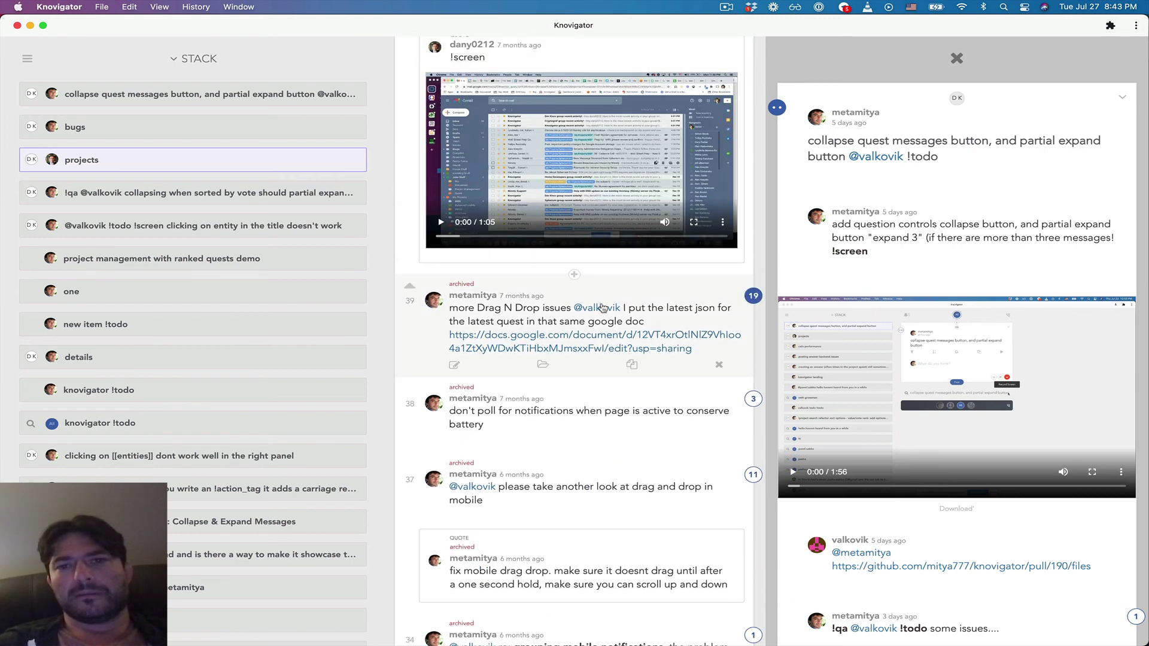
{"action": "scroll", "coordinate": [603, 308], "scroll_direction": "down", "scroll_amount": 1}
{"action": "scroll", "coordinate": [604, 308], "scroll_direction": "down", "scroll_amount": 15}
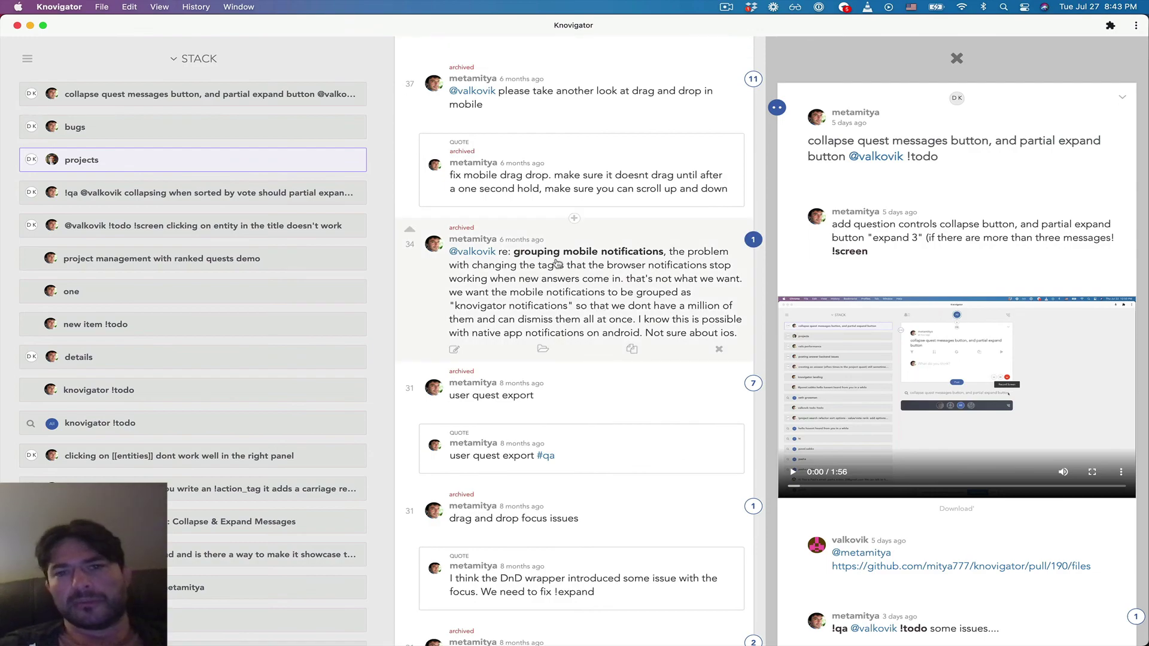
{"action": "scroll", "coordinate": [557, 264], "scroll_direction": "down", "scroll_amount": 20}
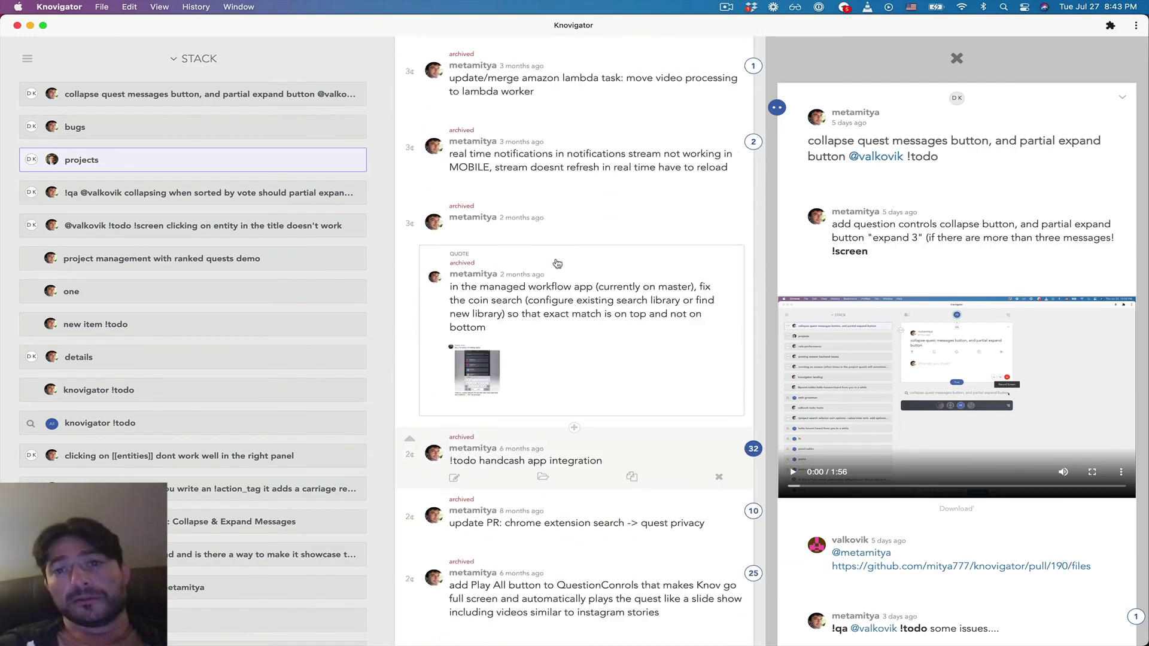
{"action": "scroll", "coordinate": [557, 263], "scroll_direction": "up", "scroll_amount": 20}
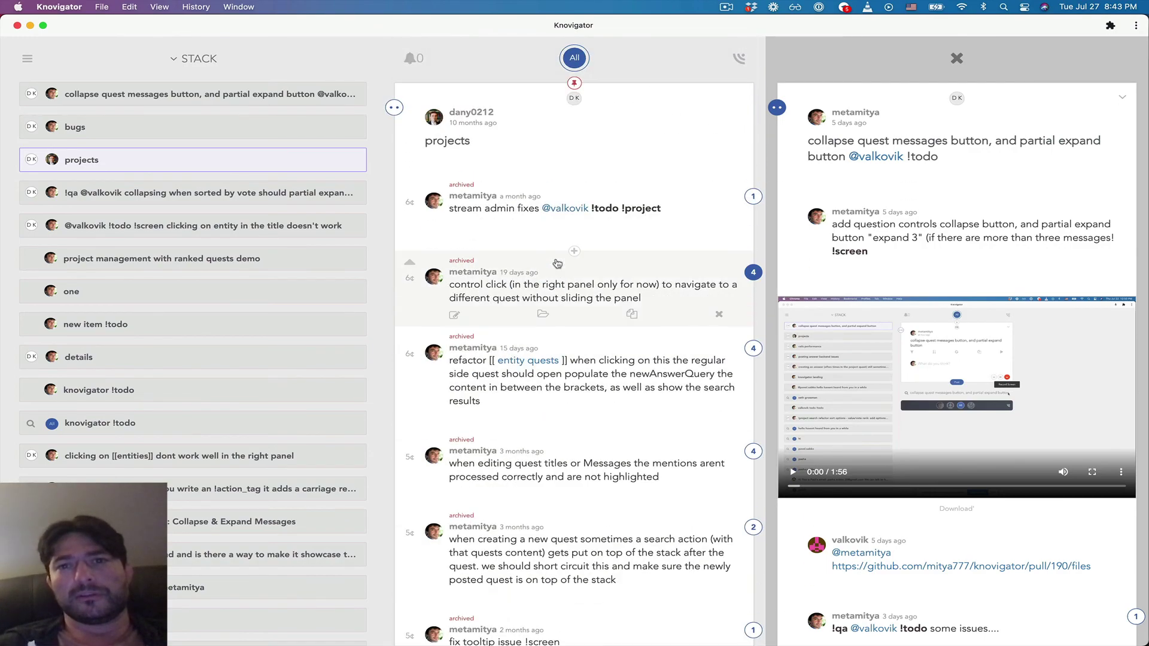
{"action": "mouse_move", "coordinate": [507, 161]}
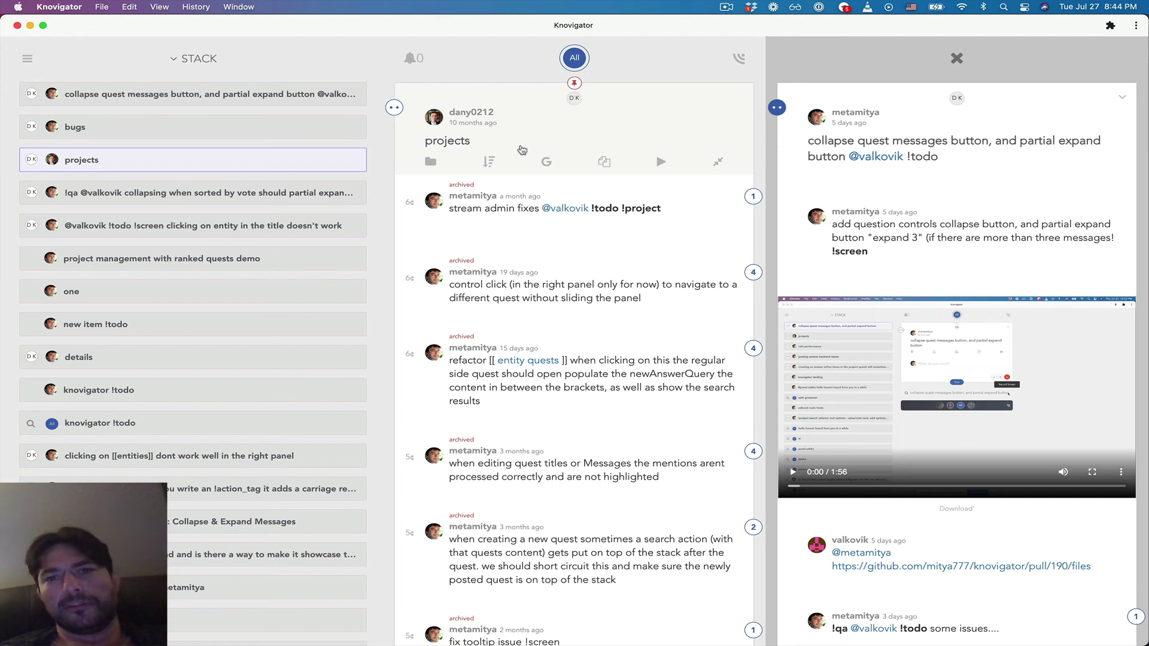
{"action": "mouse_move", "coordinate": [572, 212]}
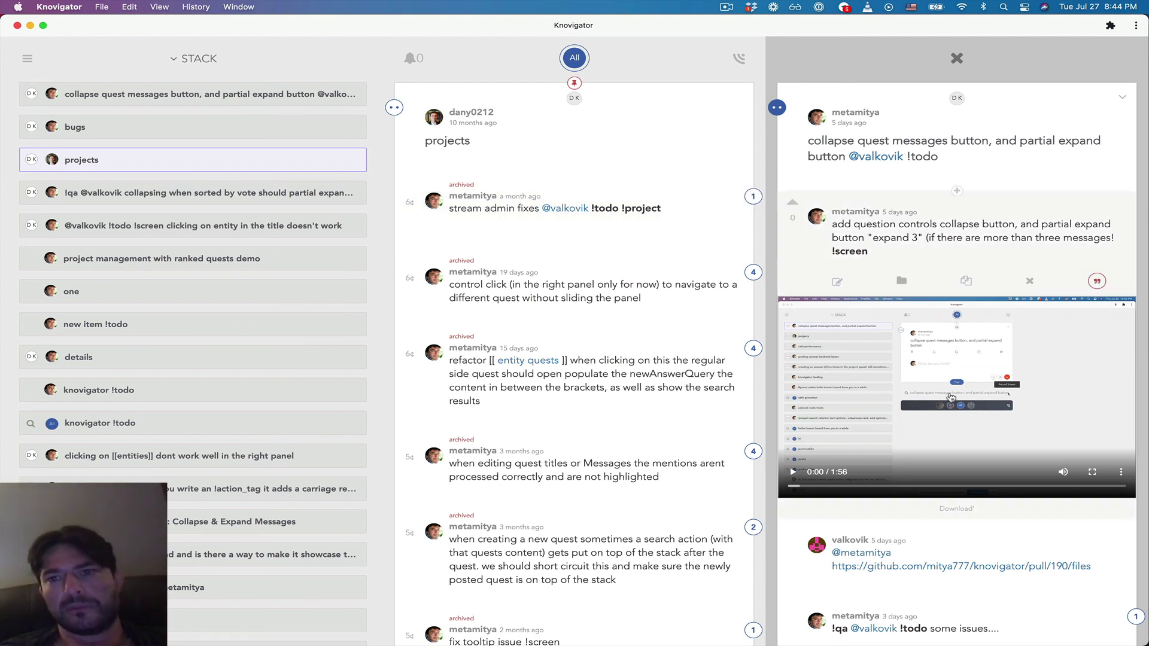
{"action": "scroll", "coordinate": [536, 216], "scroll_direction": "down", "scroll_amount": 1}
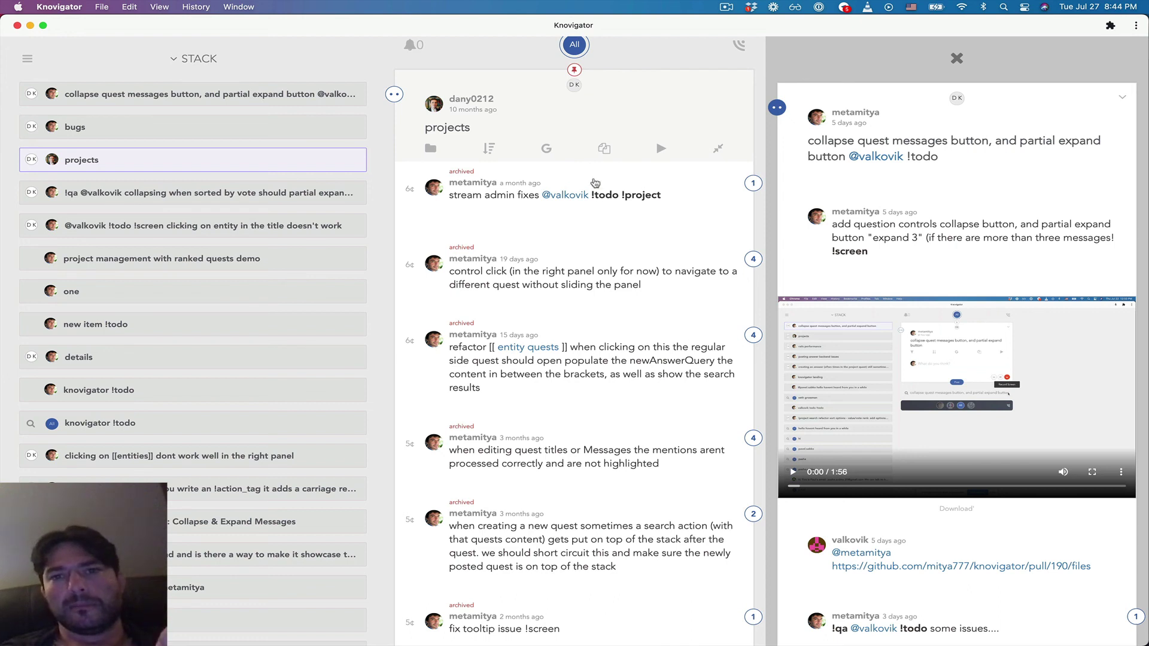
{"action": "mouse_move", "coordinate": [599, 198]}
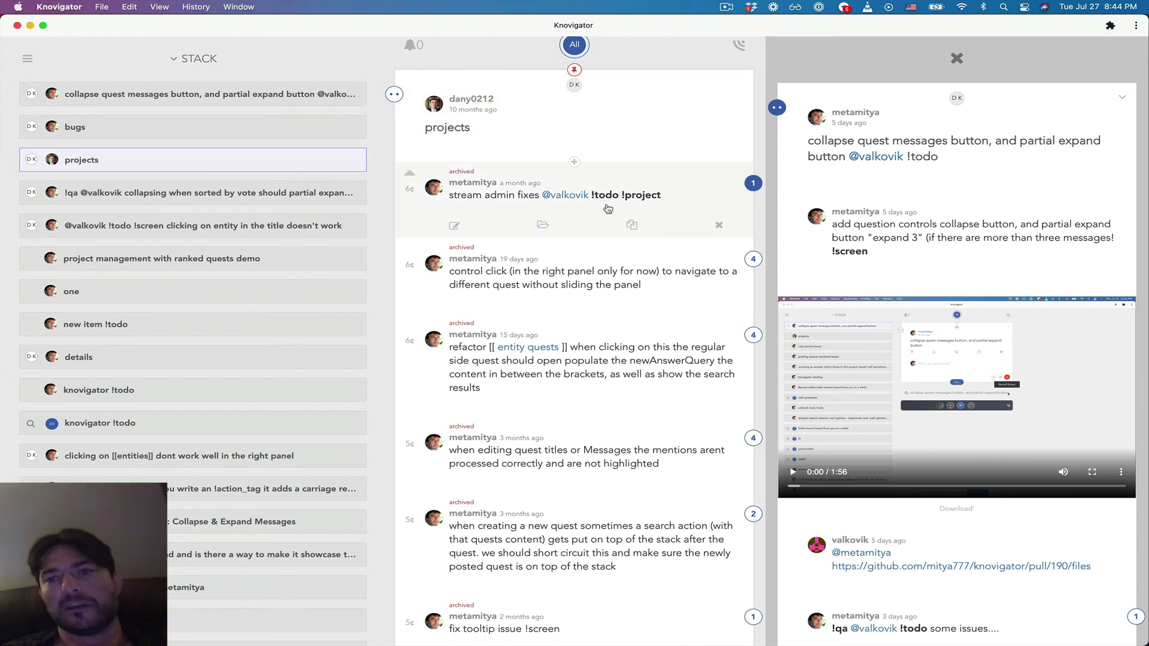
{"action": "mouse_move", "coordinate": [997, 387]}
{"action": "mouse_move", "coordinate": [579, 235]}
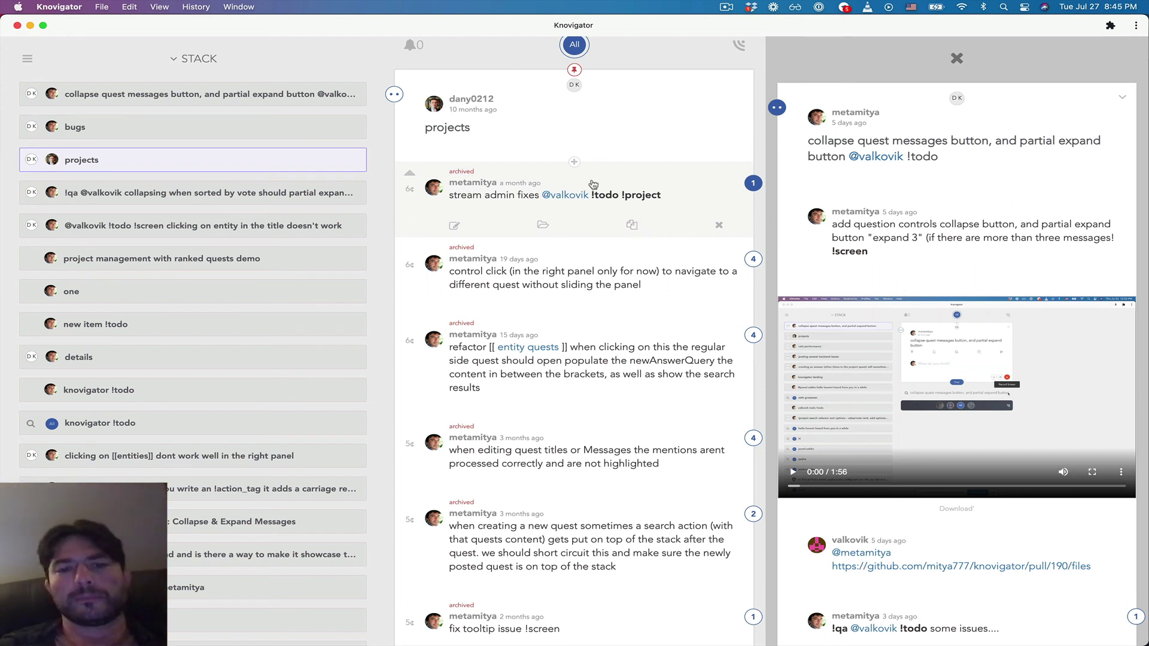
{"action": "left_click", "coordinate": [727, 7]}
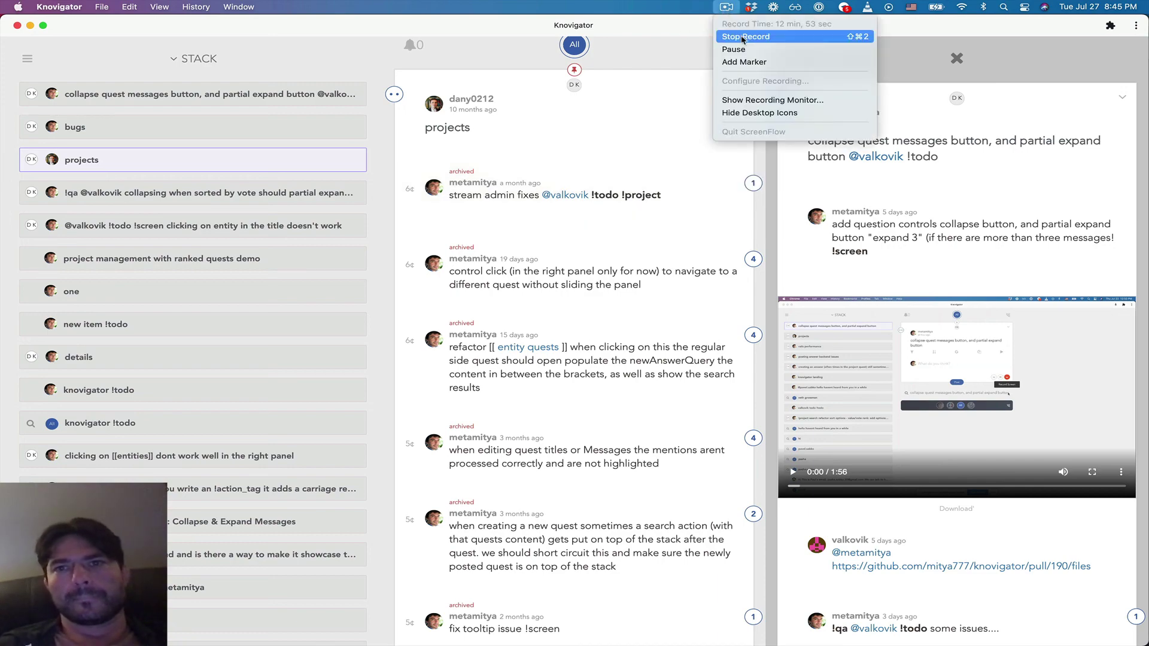